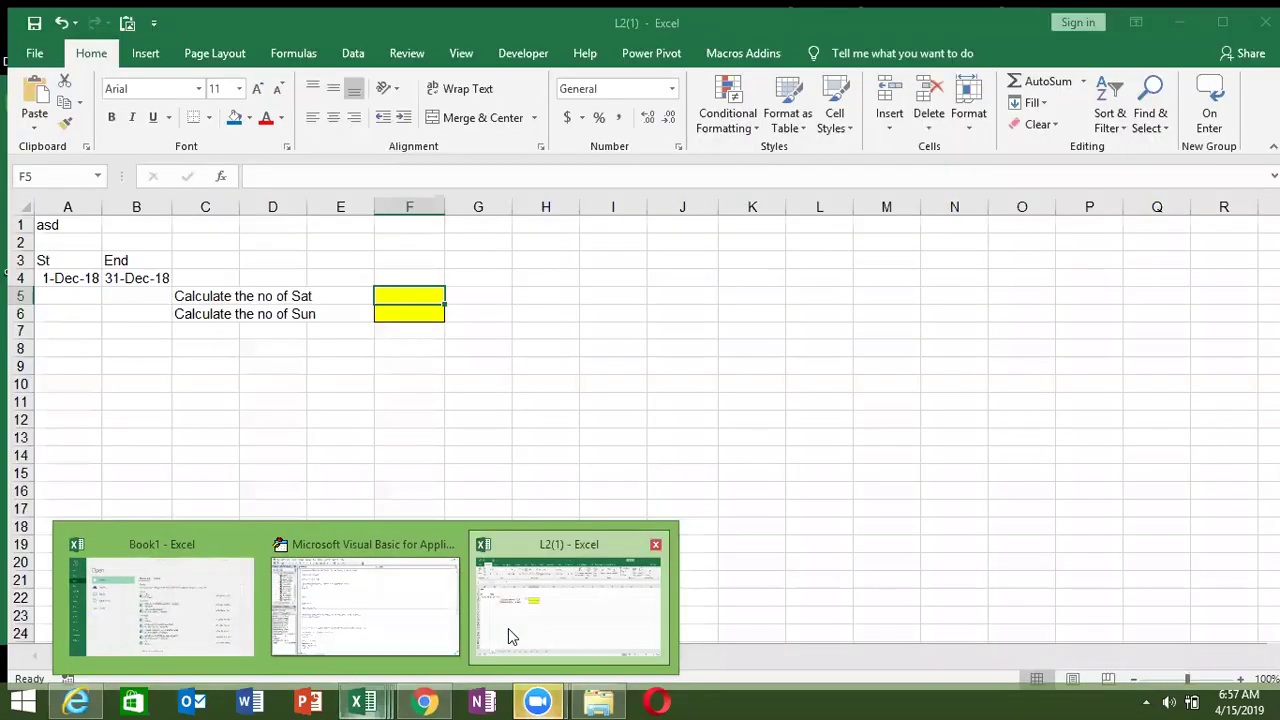
Bring up the L2(1) workbook and check the A4 start date, B4 end date and F5
{"action": "left_click", "coordinate": [508, 628]}
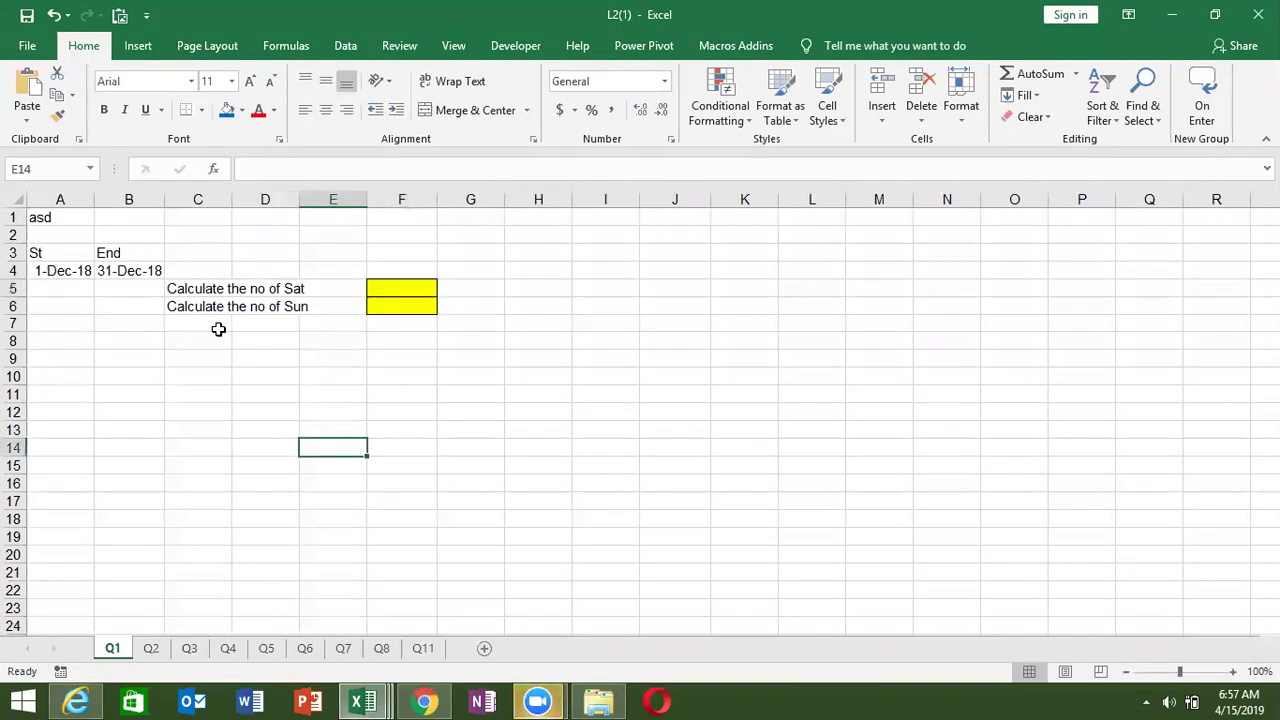
{"action": "left_click", "coordinate": [84, 273]}
{"action": "left_click", "coordinate": [106, 277]}
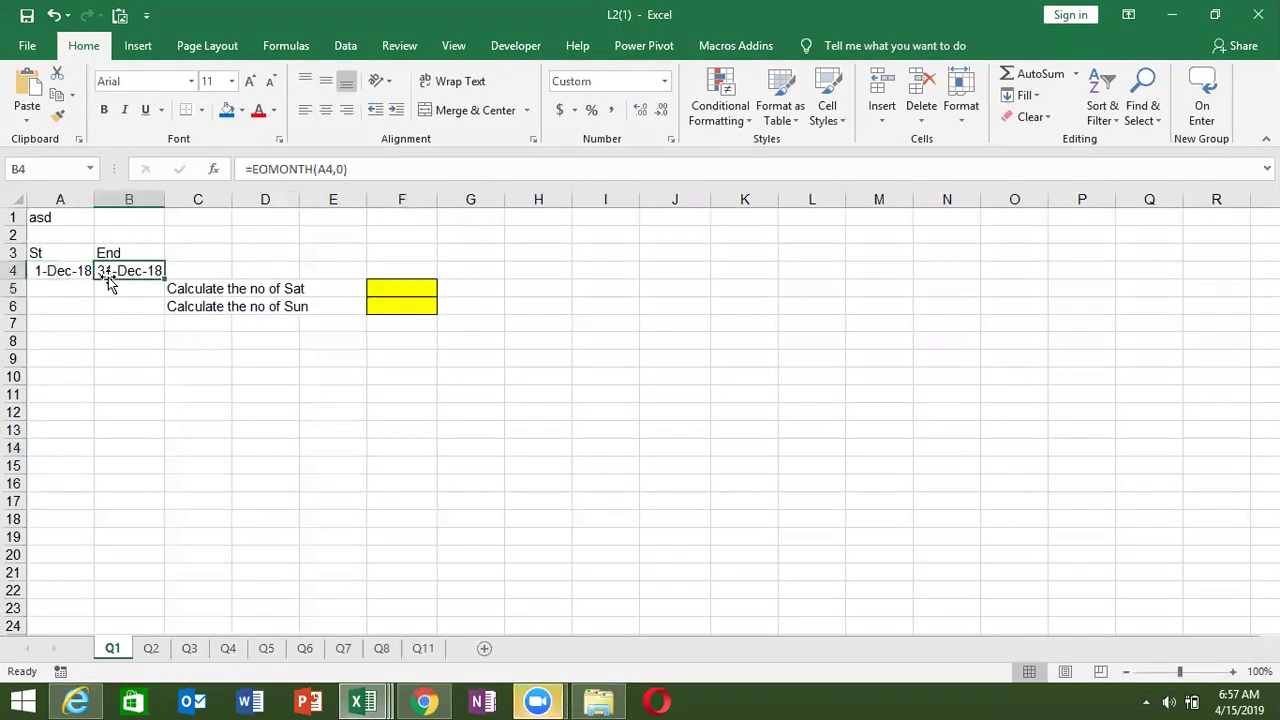
{"action": "left_click", "coordinate": [396, 291]}
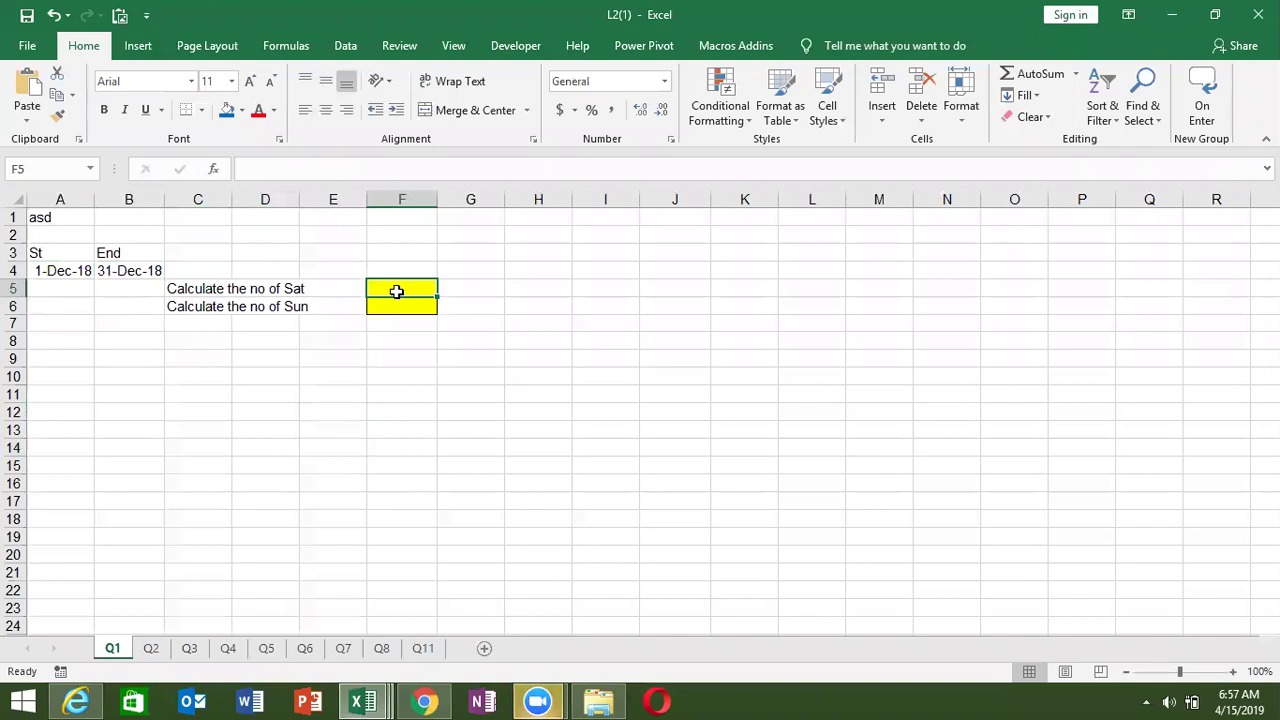
{"action": "left_click", "coordinate": [397, 304]}
{"action": "left_click", "coordinate": [390, 289]}
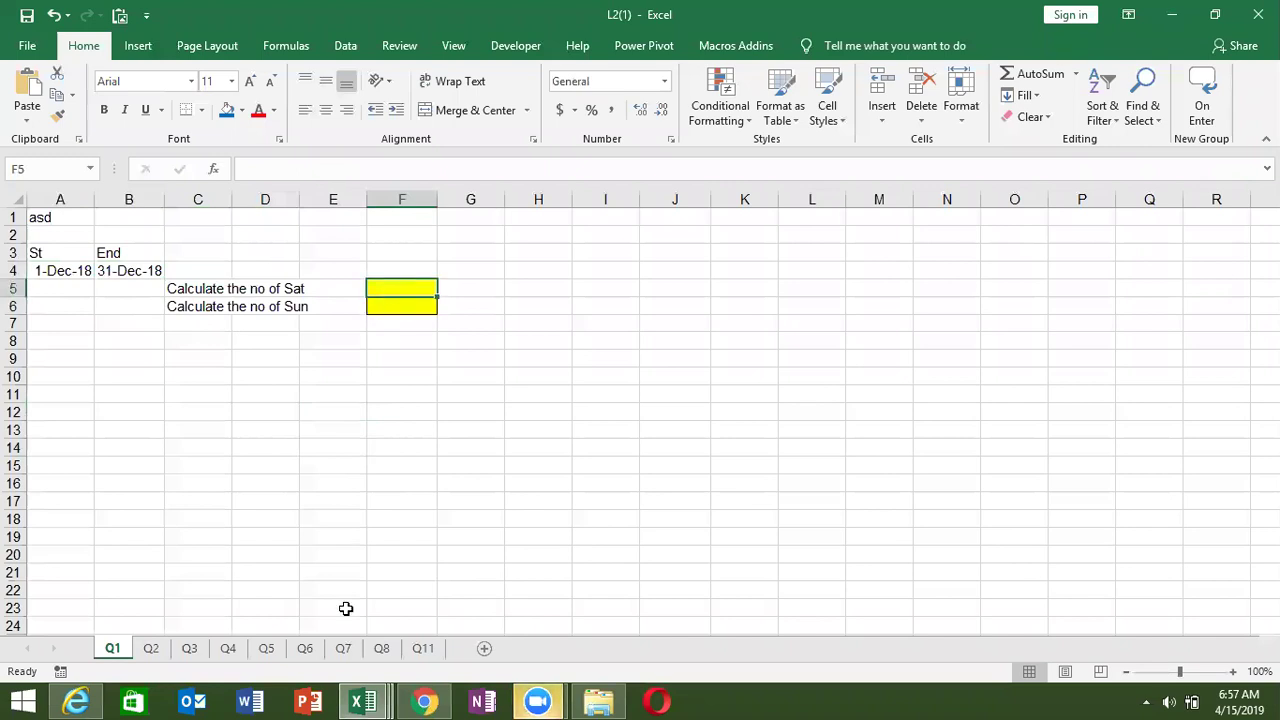
Restore and review F5's old Saturday-count array formula, then clear it from F5
{"action": "left_click", "coordinate": [330, 324]}
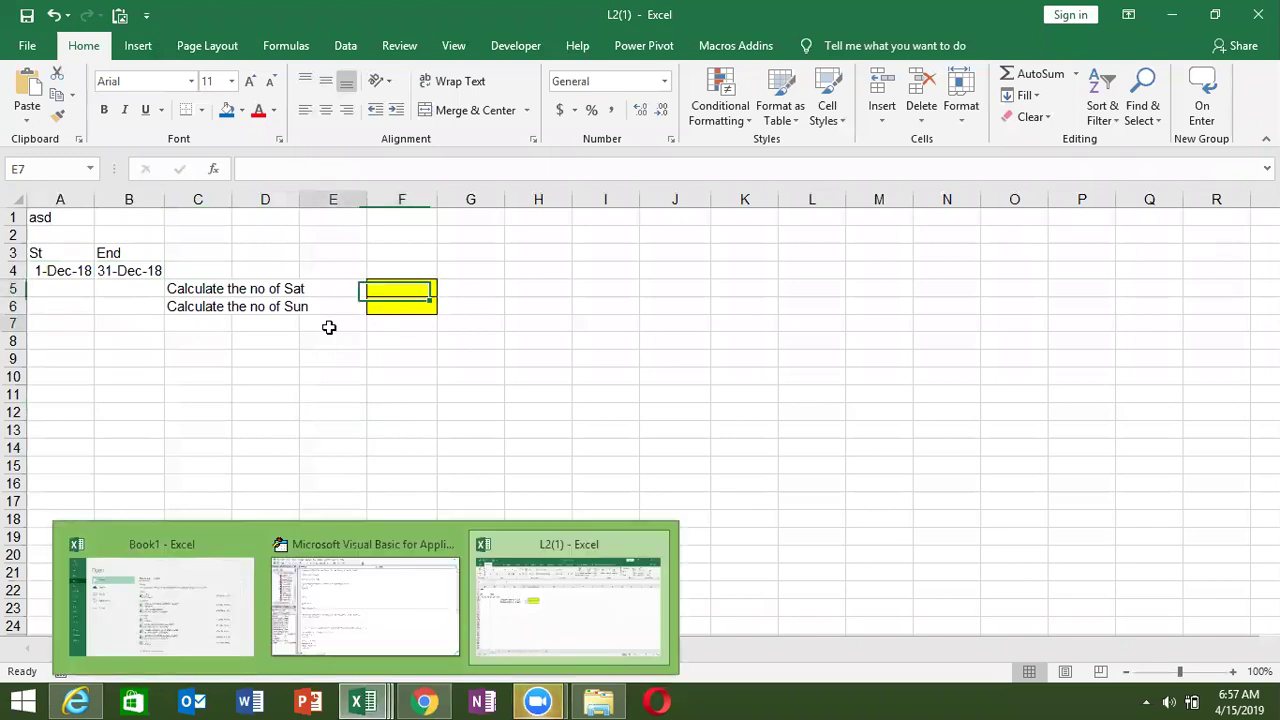
{"action": "key", "text": "ctrl+z"}
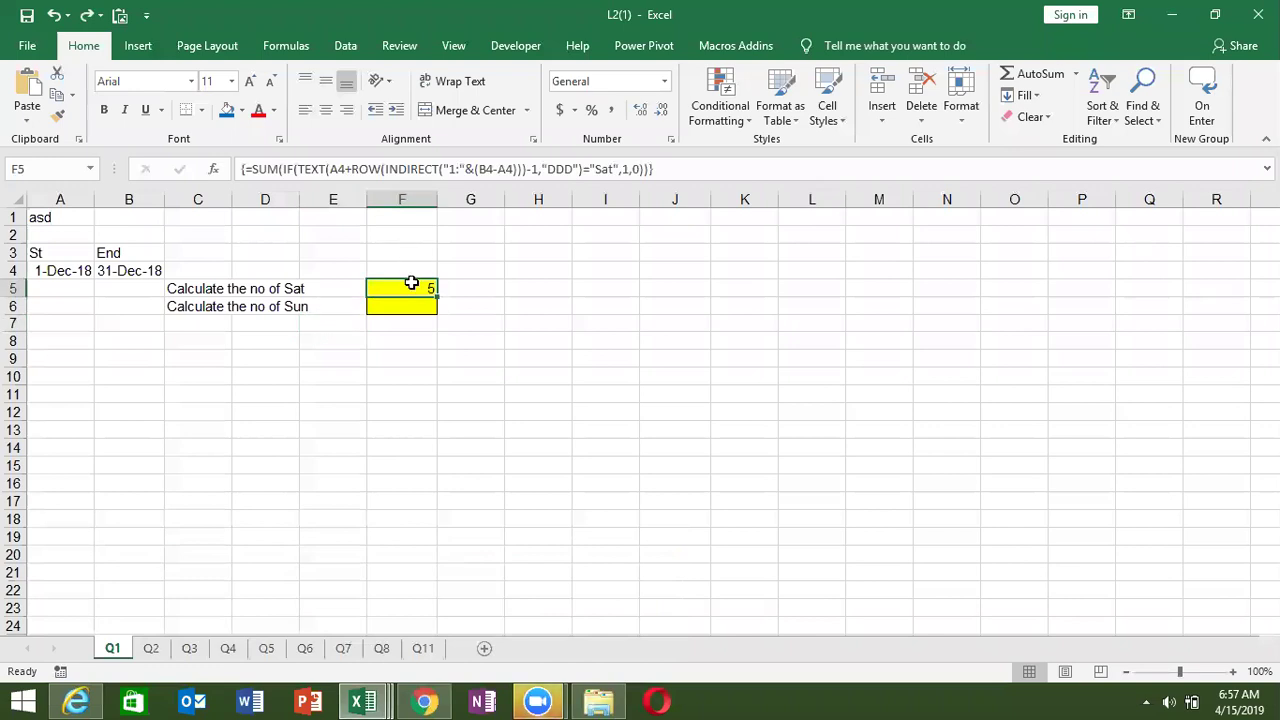
{"action": "double_click", "coordinate": [412, 285]}
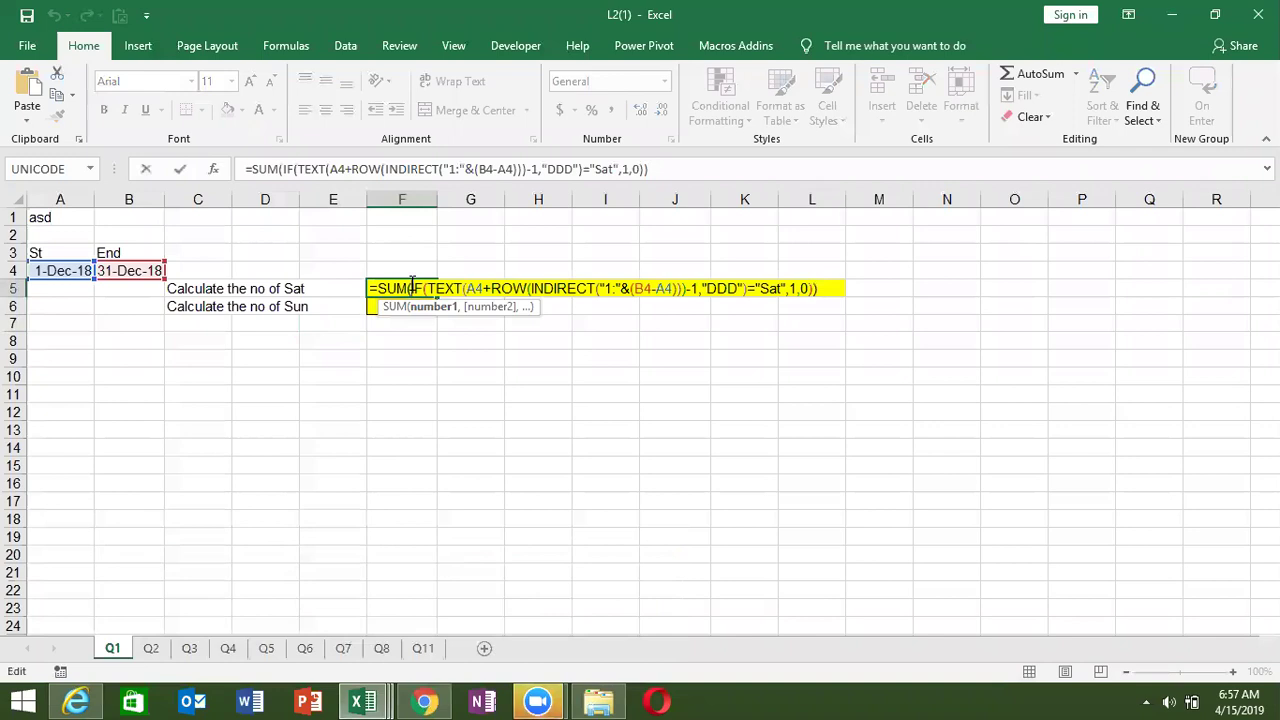
{"action": "key", "text": "Escape"}
{"action": "key", "text": "Delete"}
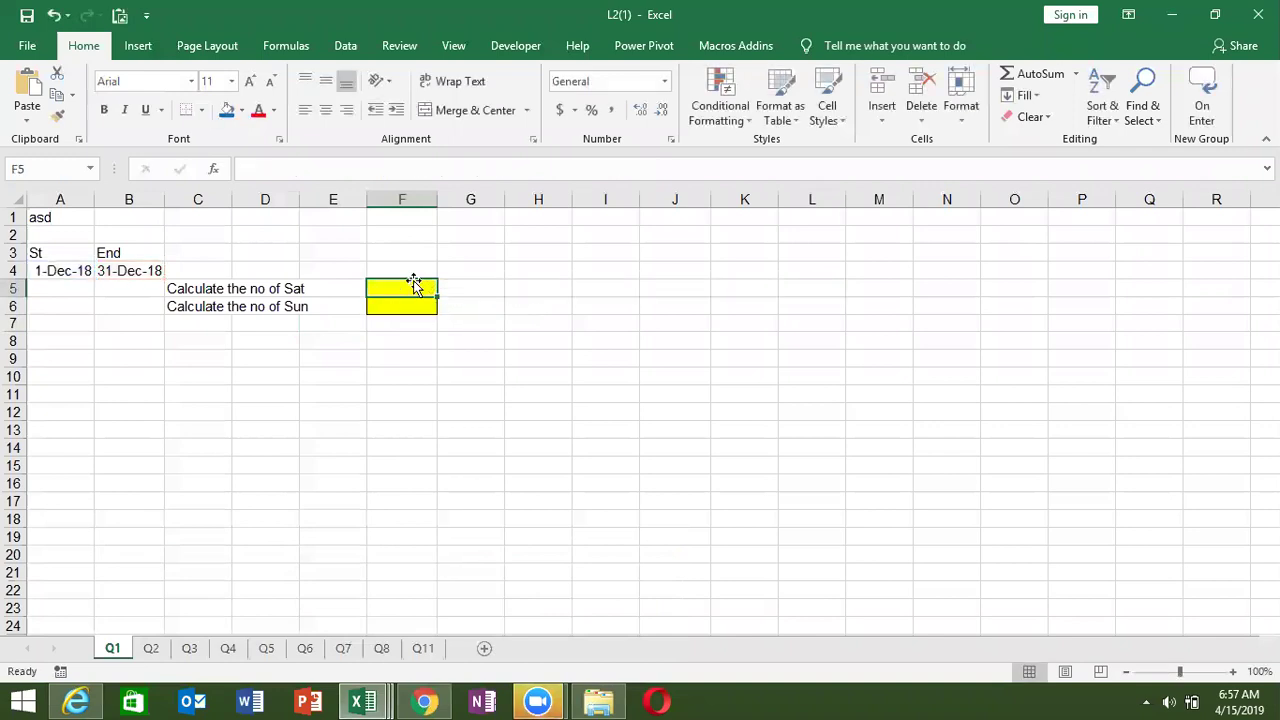
{"action": "left_click", "coordinate": [530, 47]}
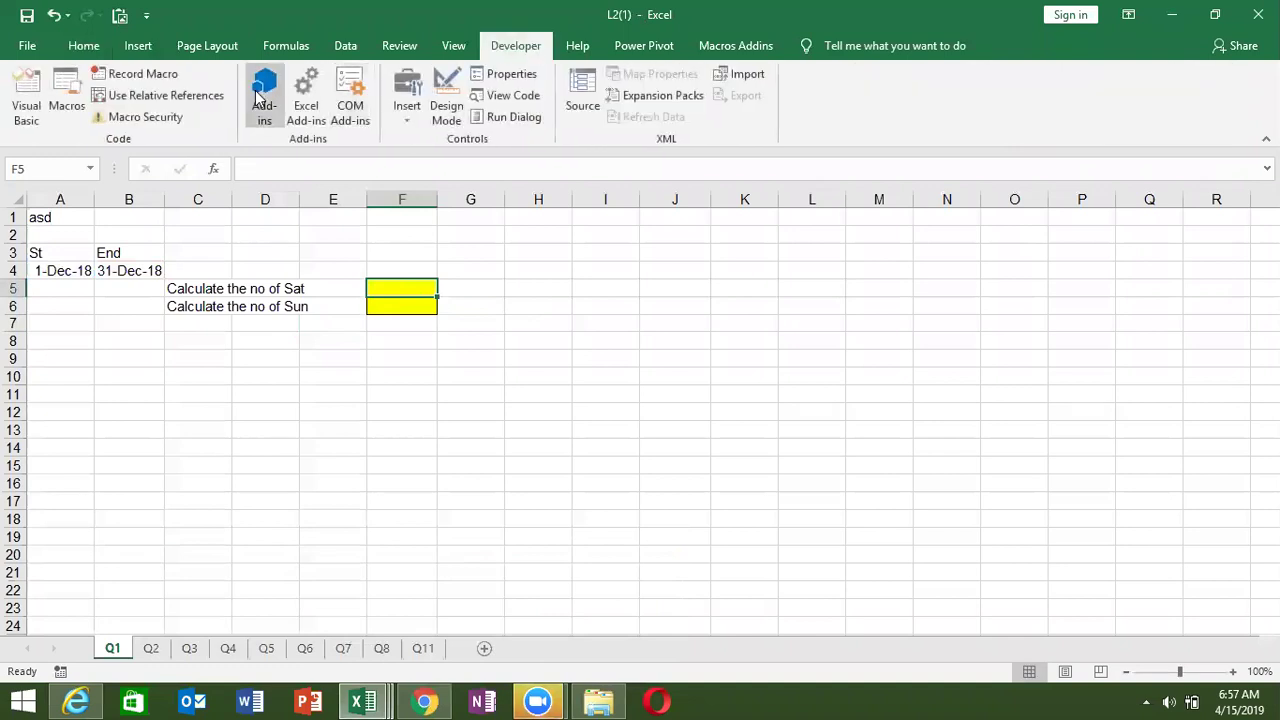
Delete all the existing code in Module3 and save the workbook
{"action": "left_click", "coordinate": [28, 112]}
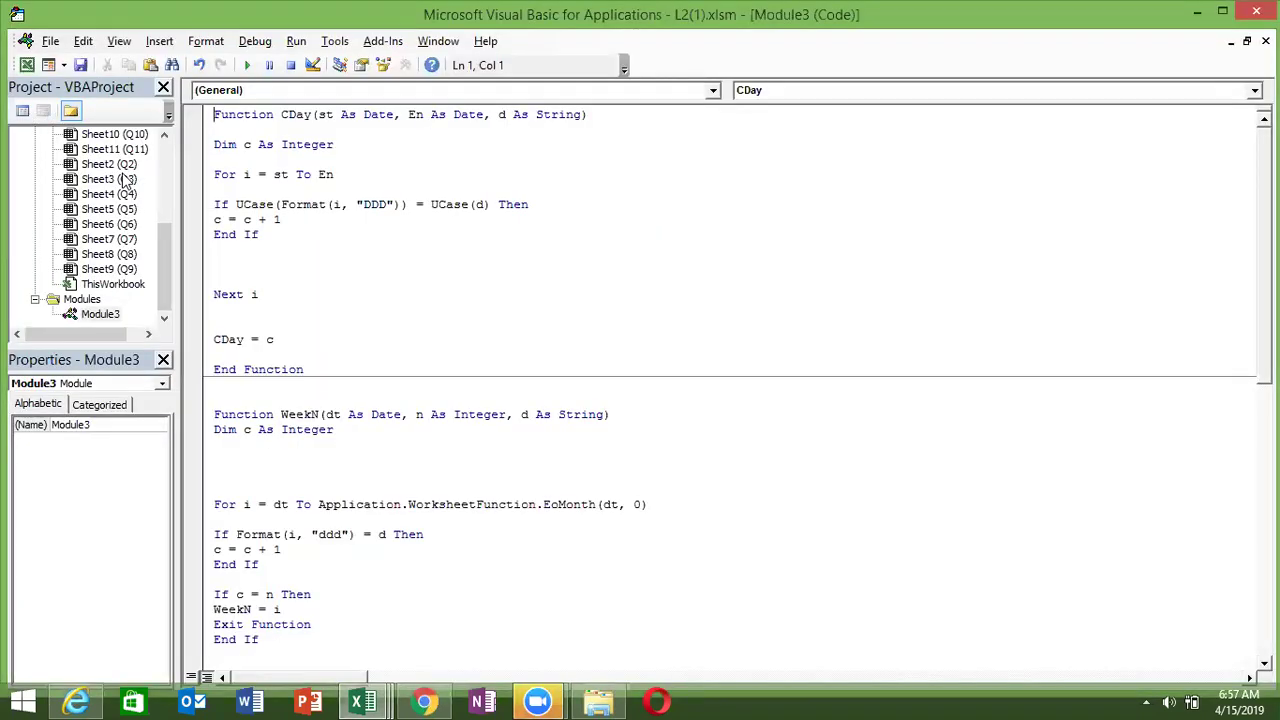
{"action": "left_click", "coordinate": [279, 230]}
{"action": "key", "text": "ctrl+a"}
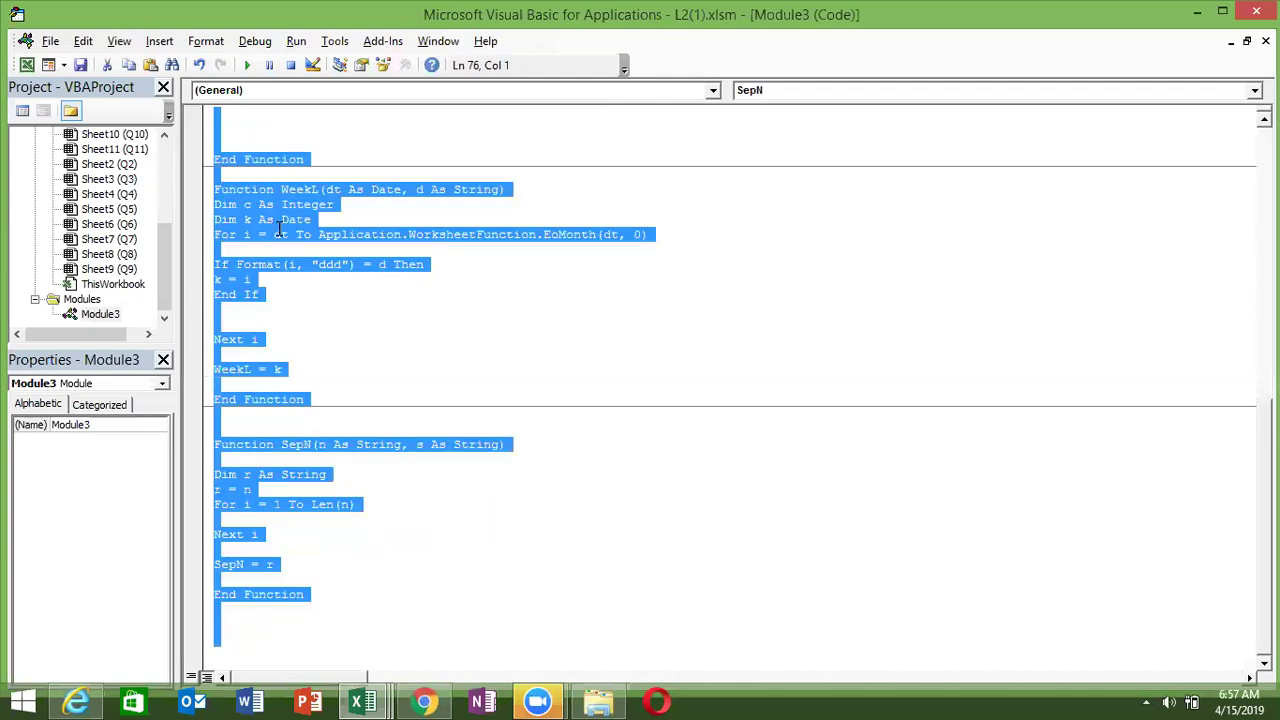
{"action": "key", "text": "Delete"}
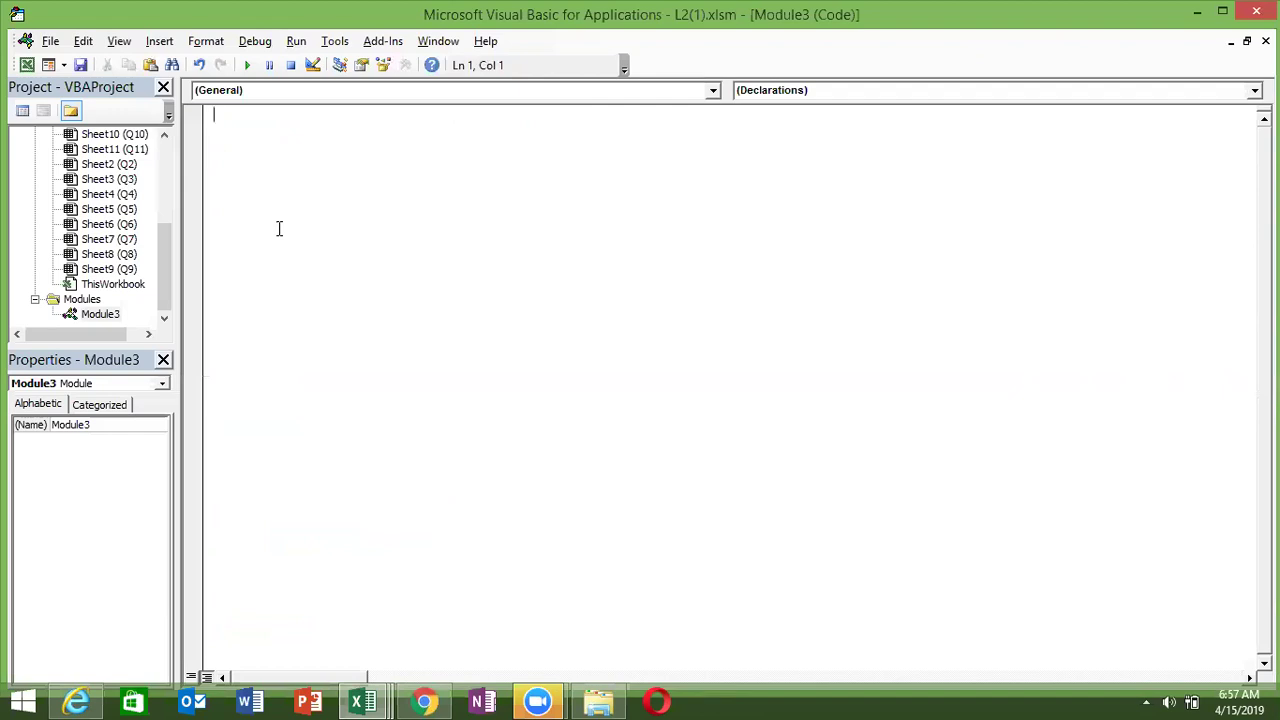
{"action": "key", "text": "alt+F11"}
{"action": "key", "text": "ctrl+s"}
{"action": "key", "text": "alt+F11"}
Write an empty Function CDay(St As Date, en As Date, D As String) with its End Function
{"action": "type", "text": "function C"}
{"action": "type", "text": "WDAy"}
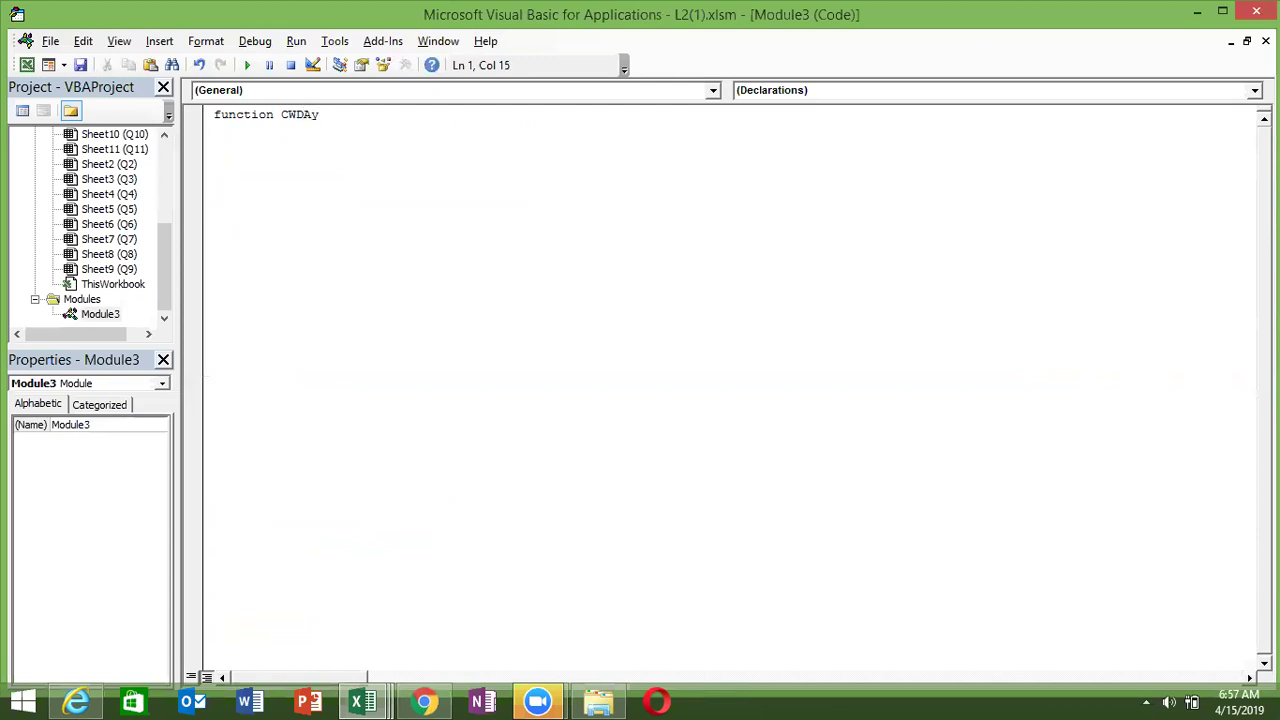
{"action": "key", "text": "BackSpace"}
{"action": "key", "text": "BackSpace"}
{"action": "key", "text": "BackSpace"}
{"action": "key", "text": "BackSpace"}
{"action": "type", "text": "Day"}
{"action": "type", "text": "("}
{"action": "type", "text": "St "}
{"action": "type", "text": "as dat"}
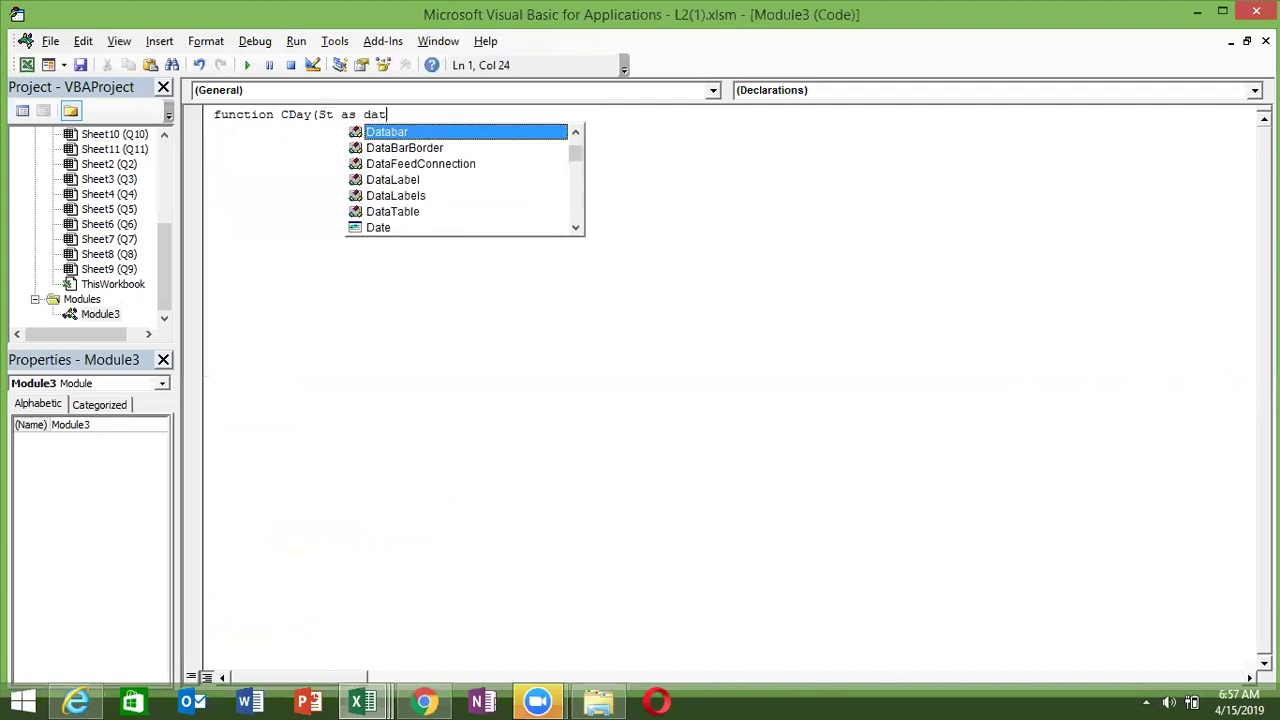
{"action": "type", "text": "e"}
{"action": "key", "text": "Tab"}
{"action": "type", "text": ",en ad"}
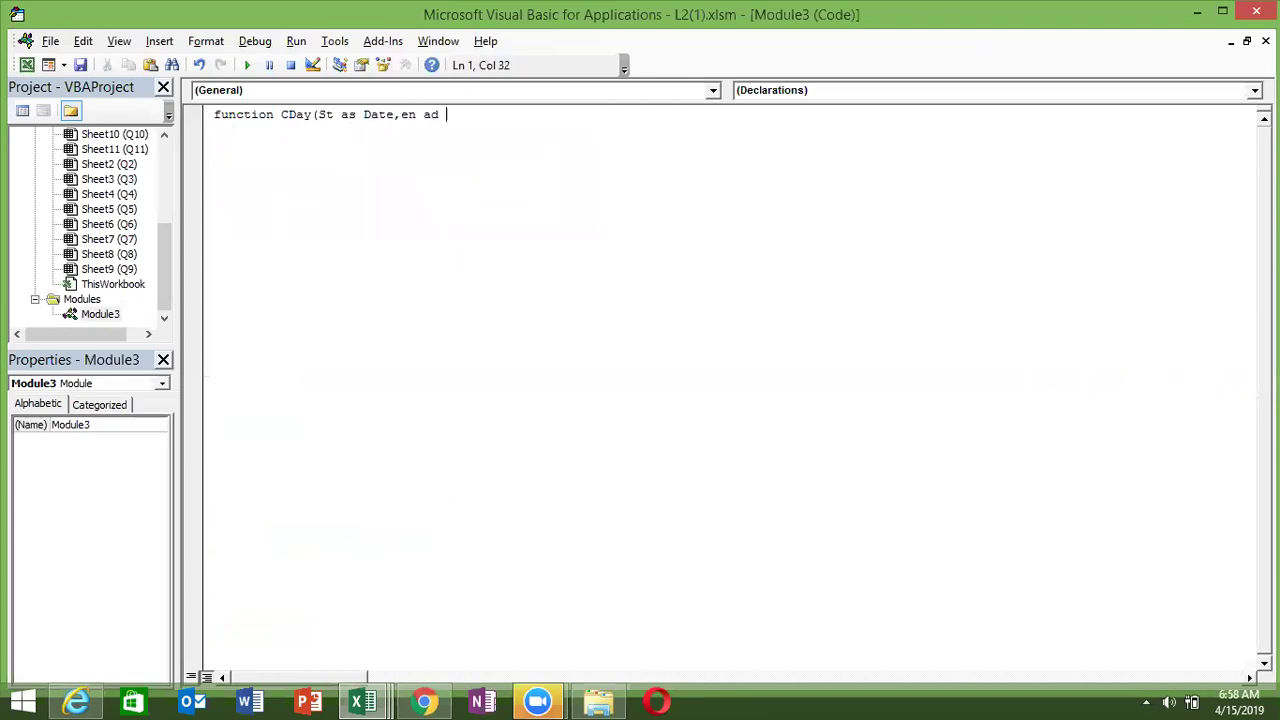
{"action": "key", "text": "BackSpace"}
{"action": "type", "text": "s date"}
{"action": "key", "text": "Tab"}
{"action": "type", "text": ","}
{"action": "type", "text": "D as stri"}
{"action": "key", "text": "Tab"}
{"action": "type", "text": ")"}
{"action": "key", "text": "Return"}
{"action": "key", "text": "Return"}
{"action": "key", "text": "alt+F11"}
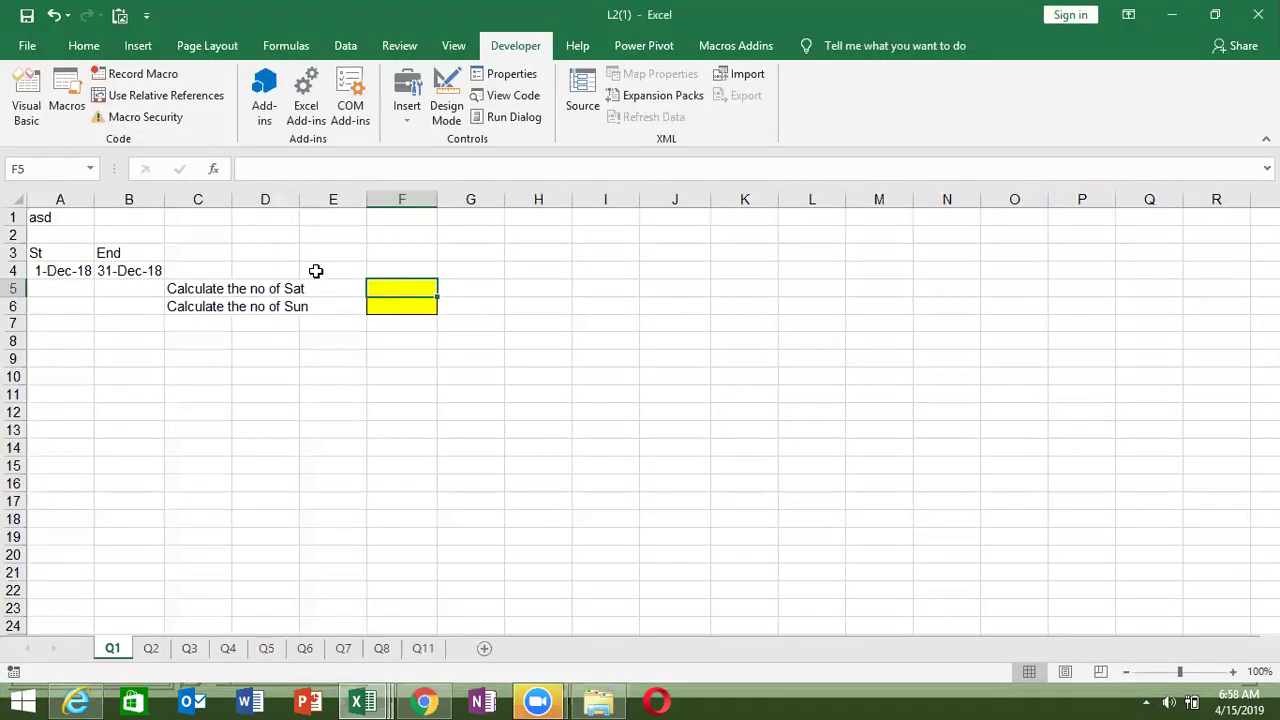
Enter =CDay(A4,B4,"Sat") in F5 to count the Saturdays
{"action": "type", "text": "=C"}
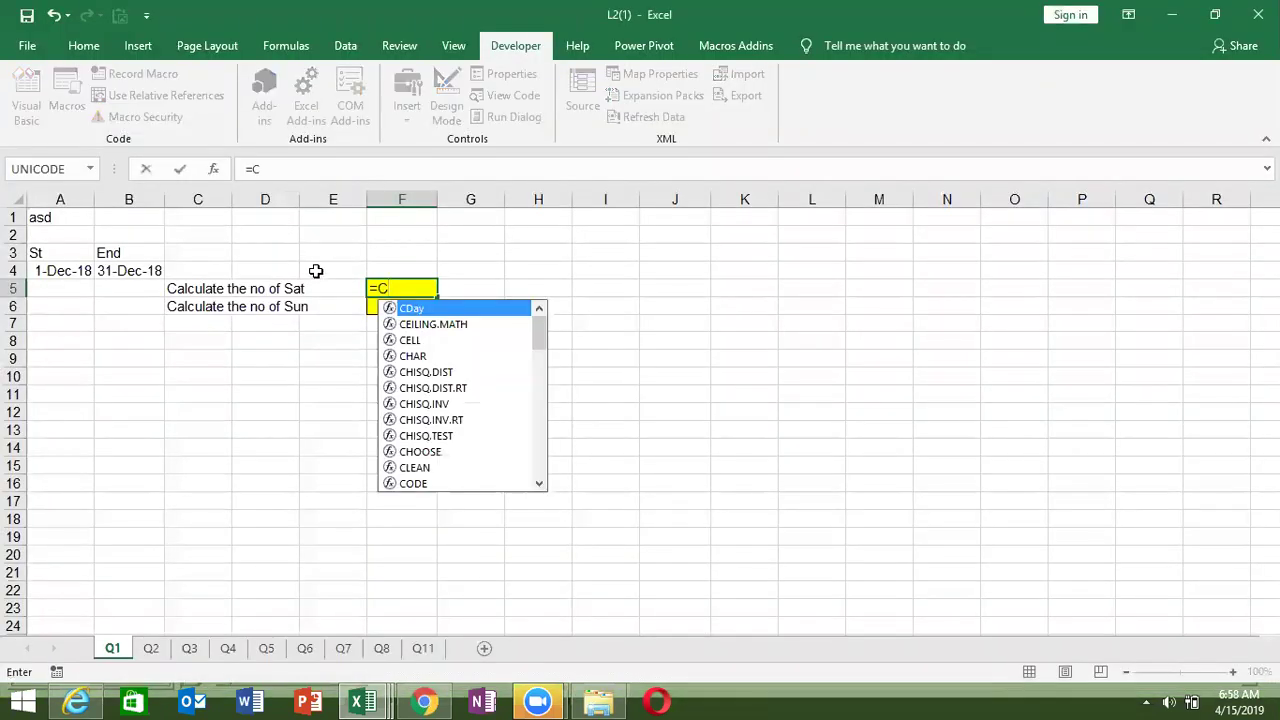
{"action": "key", "text": "Tab"}
{"action": "left_click", "coordinate": [74, 268]}
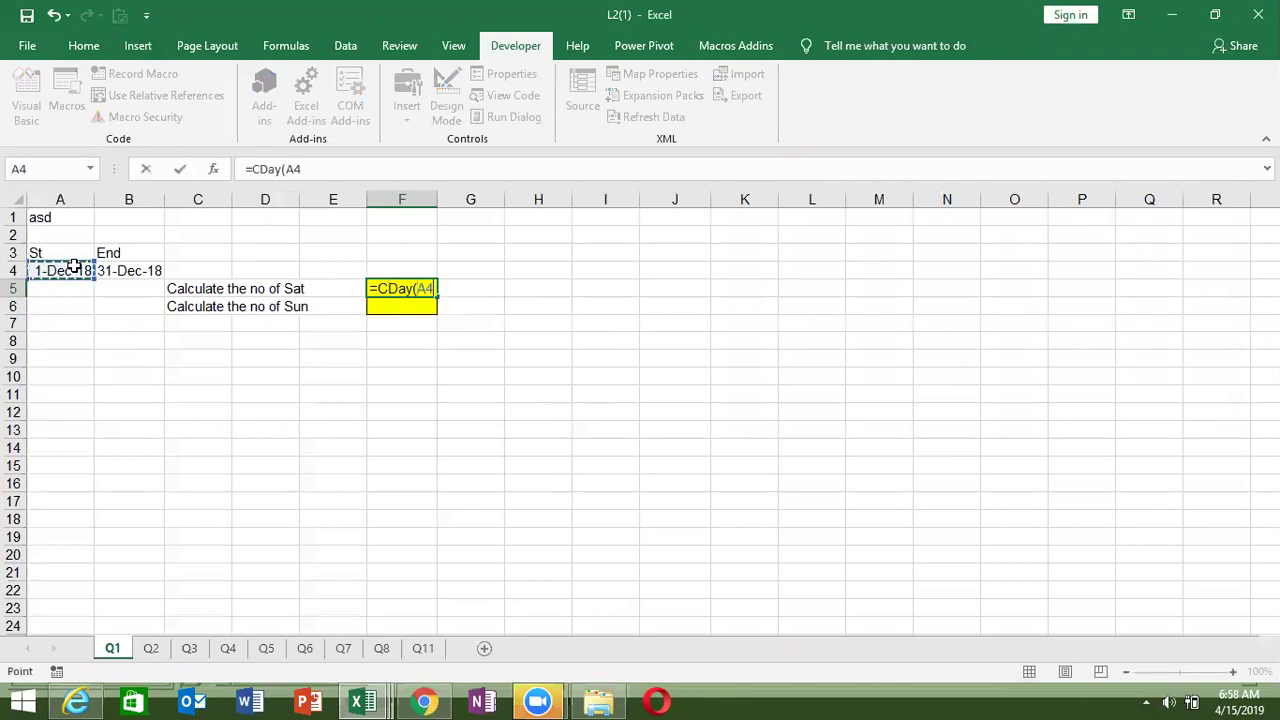
{"action": "type", "text": ","}
{"action": "left_click", "coordinate": [129, 270]}
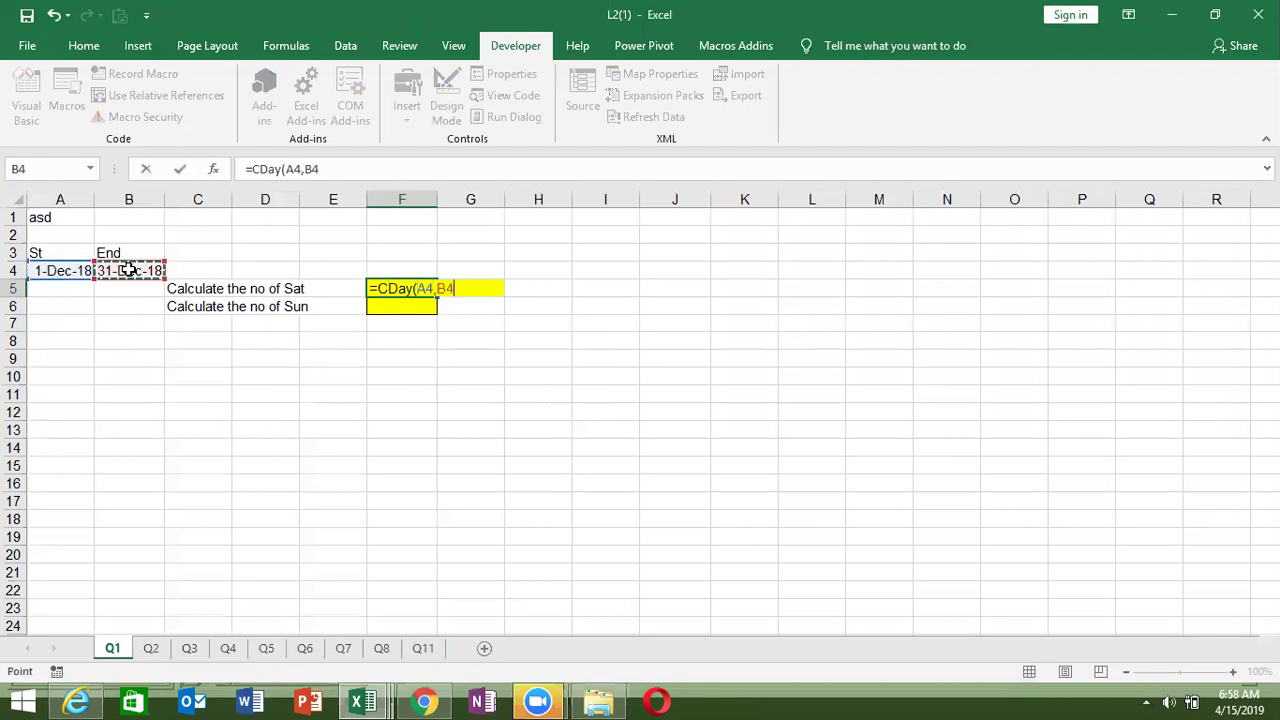
{"action": "type", "text": ",\""}
{"action": "type", "text": "Sat\")"}
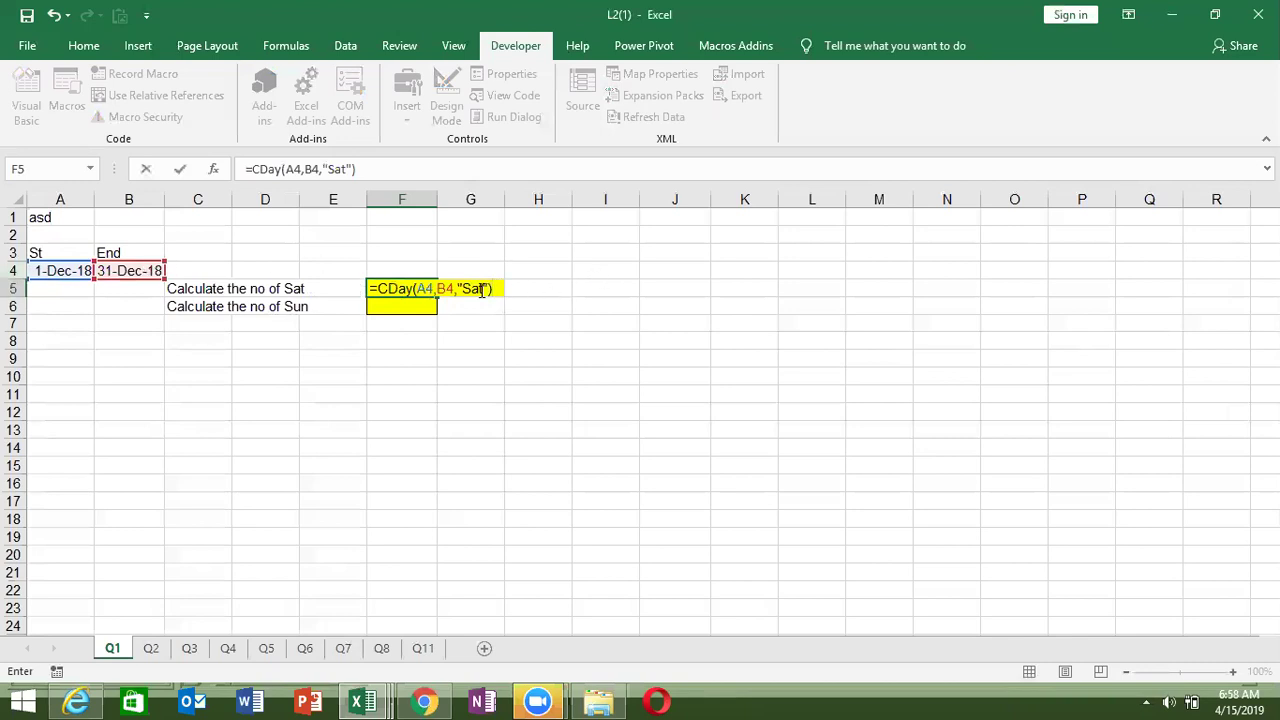
{"action": "key", "text": "Return"}
Return to the VBA editor and add blank lines inside the CDay function
{"action": "key", "text": "Up"}
{"action": "key", "text": "alt+Tab"}
{"action": "key", "text": "Return"}
{"action": "key", "text": "Return"}
{"action": "key", "text": "Return"}
{"action": "key", "text": "Return"}
{"action": "key", "text": "Return"}
{"action": "key", "text": "Up"}
{"action": "key", "text": "Up"}
{"action": "key", "text": "Up"}
{"action": "key", "text": "Up"}
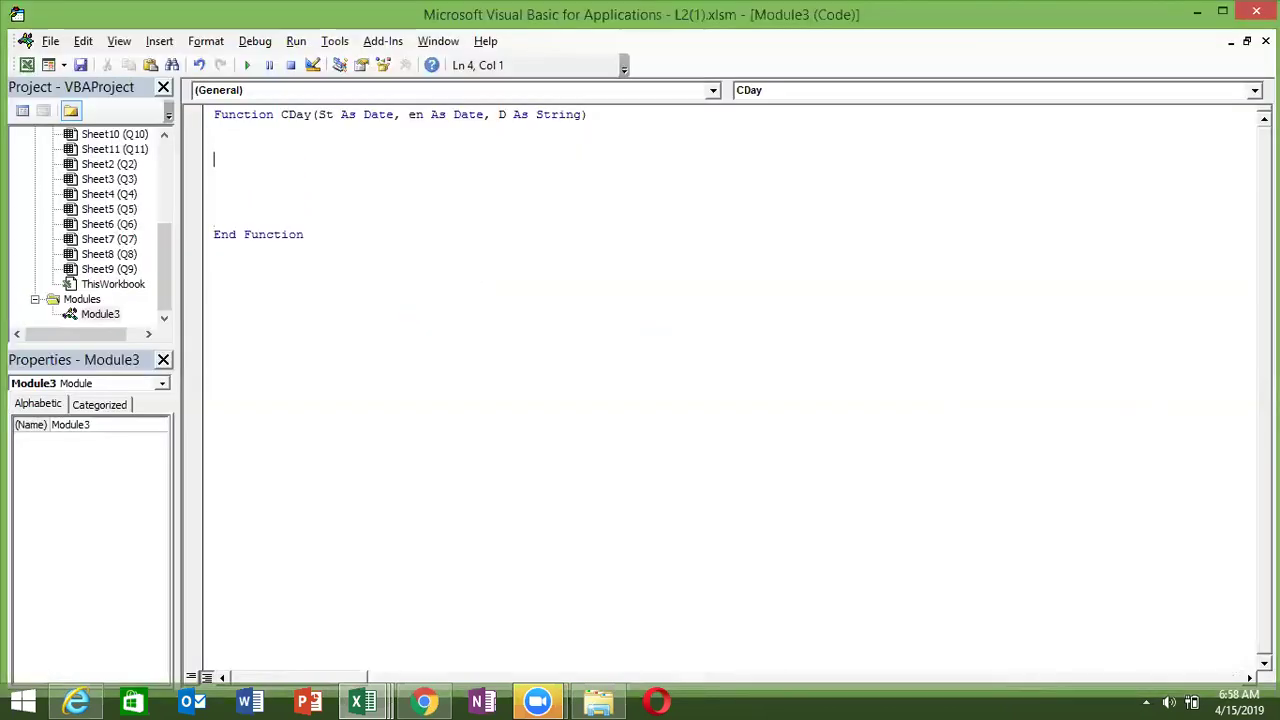
Declare Dim r As Long and add a For i = St To en … Next i loop
{"action": "key", "text": "Return"}
{"action": "key", "text": "Up"}
{"action": "key", "text": "Up"}
{"action": "type", "text": "dim r as long"}
{"action": "key", "text": "Return"}
{"action": "key", "text": "Return"}
{"action": "key", "text": "Return"}
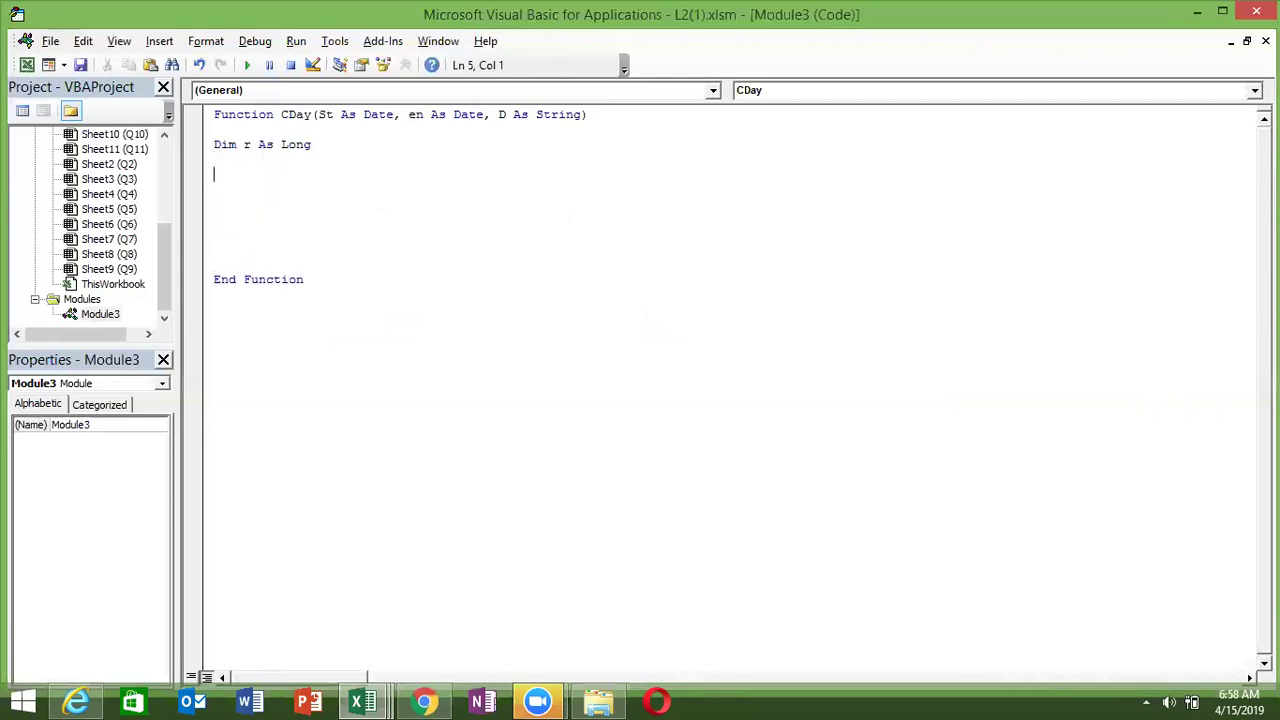
{"action": "type", "text": "for i =st to en"}
{"action": "key", "text": "Return"}
{"action": "key", "text": "Return"}
{"action": "type", "text": "next i"}
{"action": "key", "text": "Up"}
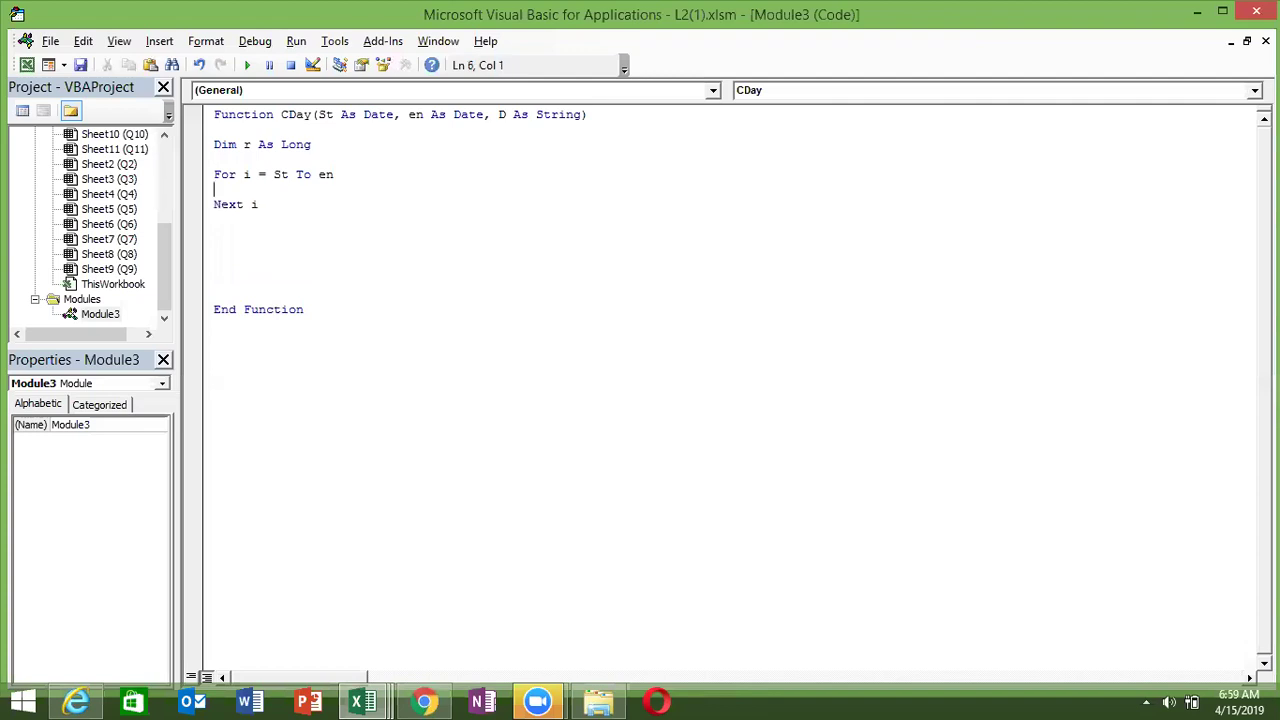
{"action": "key", "text": "Return"}
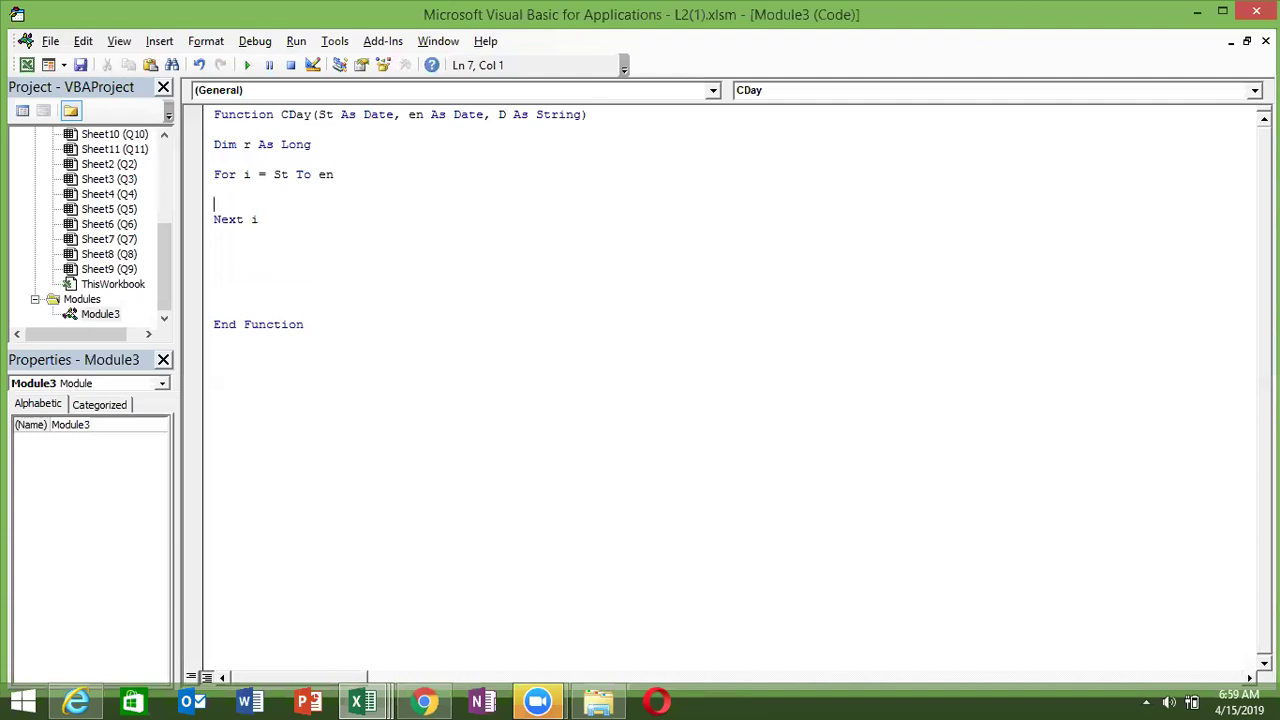
{"action": "key", "text": "Up"}
{"action": "key", "text": "shift+Down"}
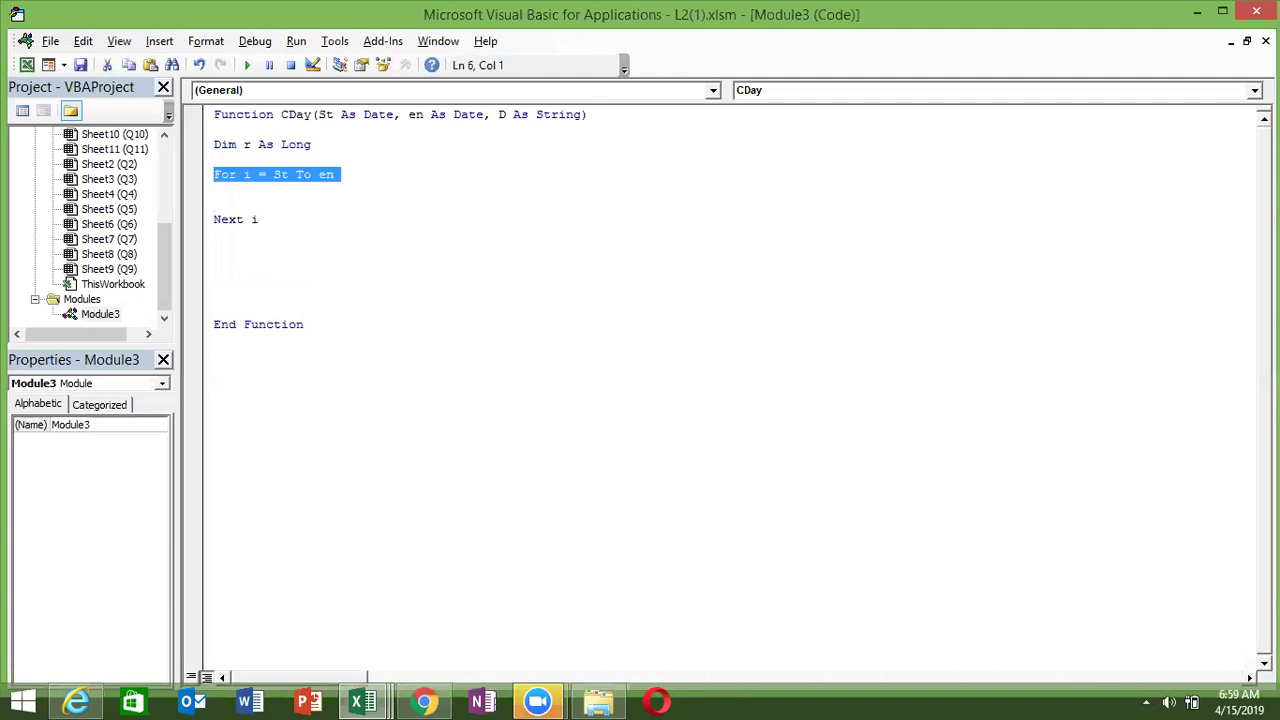
{"action": "left_click", "coordinate": [214, 189]}
{"action": "key", "text": "Return"}
{"action": "left_click", "coordinate": [214, 189]}
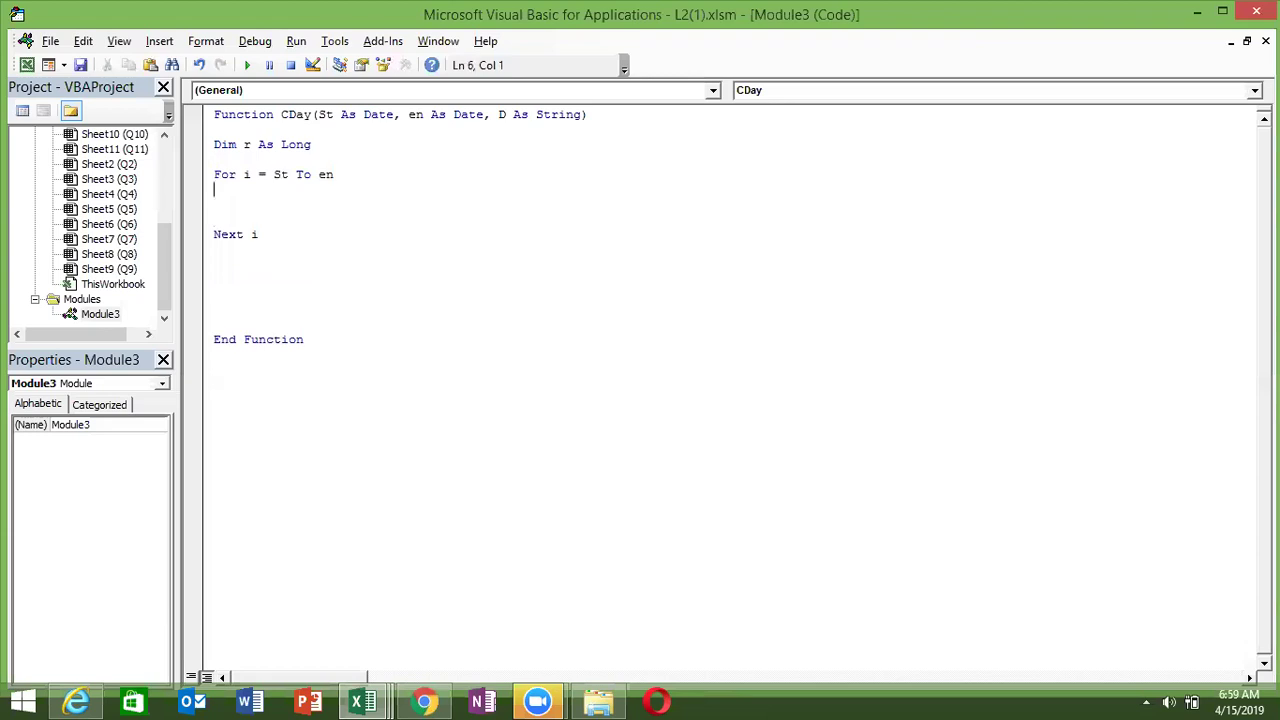
{"action": "key", "text": "Return"}
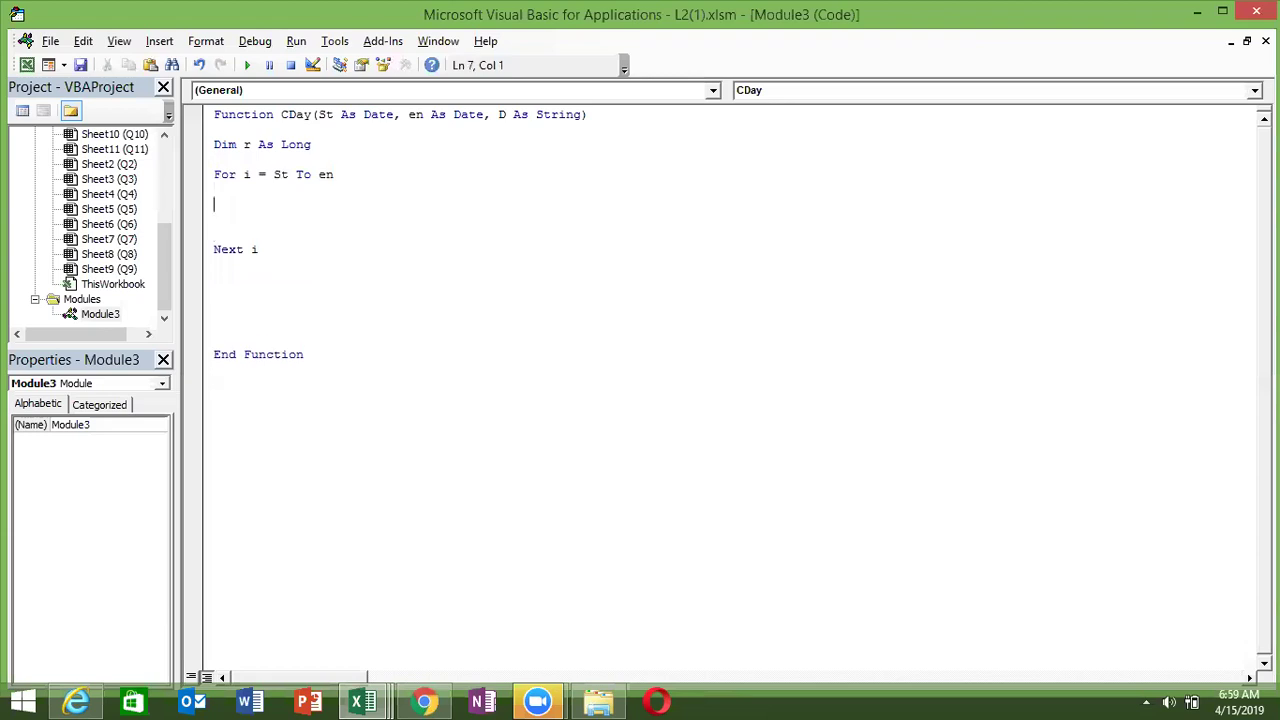
In the loop, add r=r+1 when Format(i,"DDD")=D, and return CDay = r
{"action": "type", "text": "if "}
{"action": "type", "text": "st"}
{"action": "key", "text": "BackSpace"}
{"action": "key", "text": "BackSpace"}
{"action": "type", "text": "for"}
{"action": "type", "text": "mat"}
{"action": "type", "text": "(i,\"DDD\")"}
{"action": "type", "text": "=d then"}
{"action": "key", "text": "Return"}
{"action": "type", "text": "r=r+1"}
{"action": "key", "text": "Return"}
{"action": "type", "text": "end if"}
{"action": "key", "text": "Return"}
{"action": "key", "text": "Return"}
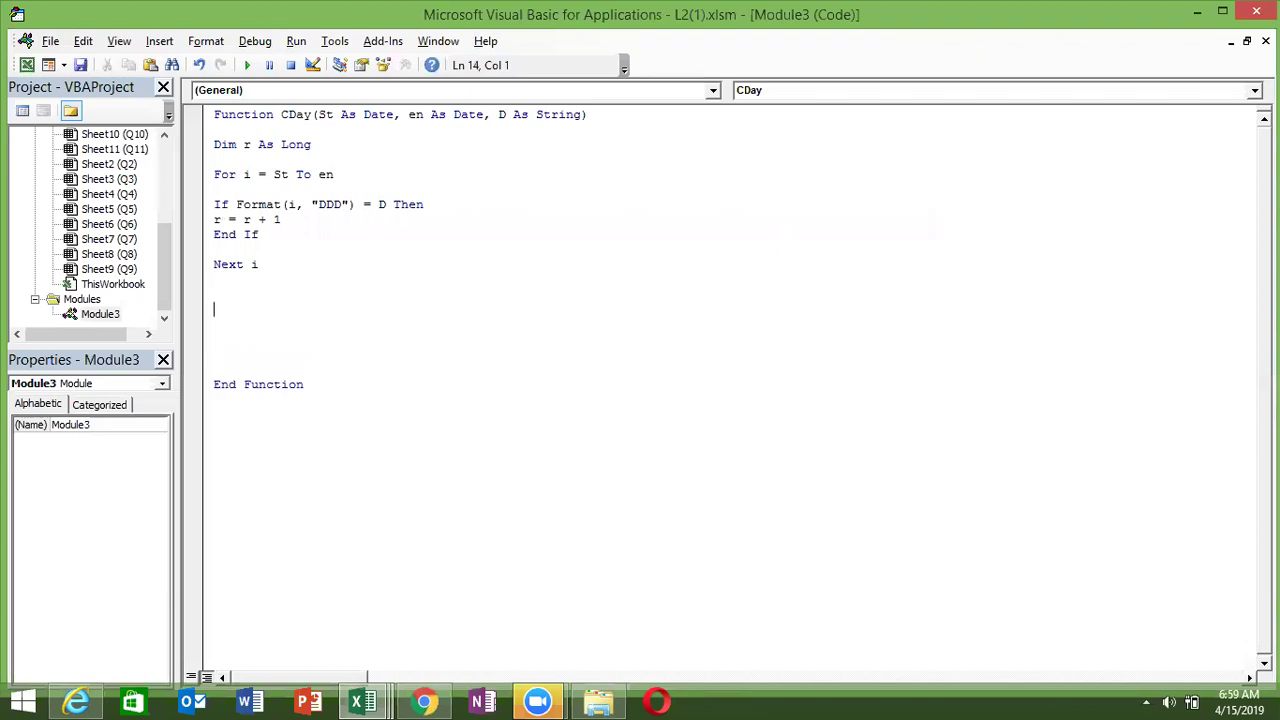
{"action": "type", "text": "Cday = r"}
{"action": "key", "text": "Return"}
{"action": "key", "text": "alt+Tab"}
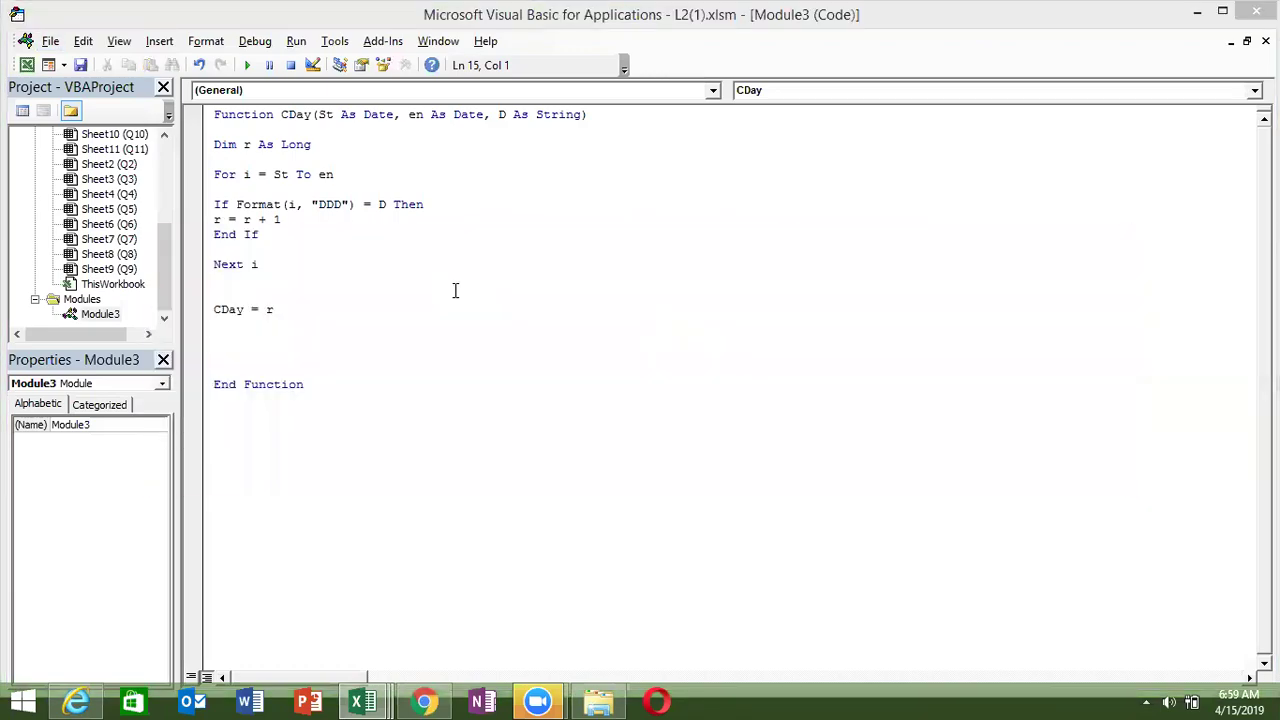
{"action": "key", "text": "alt+Tab"}
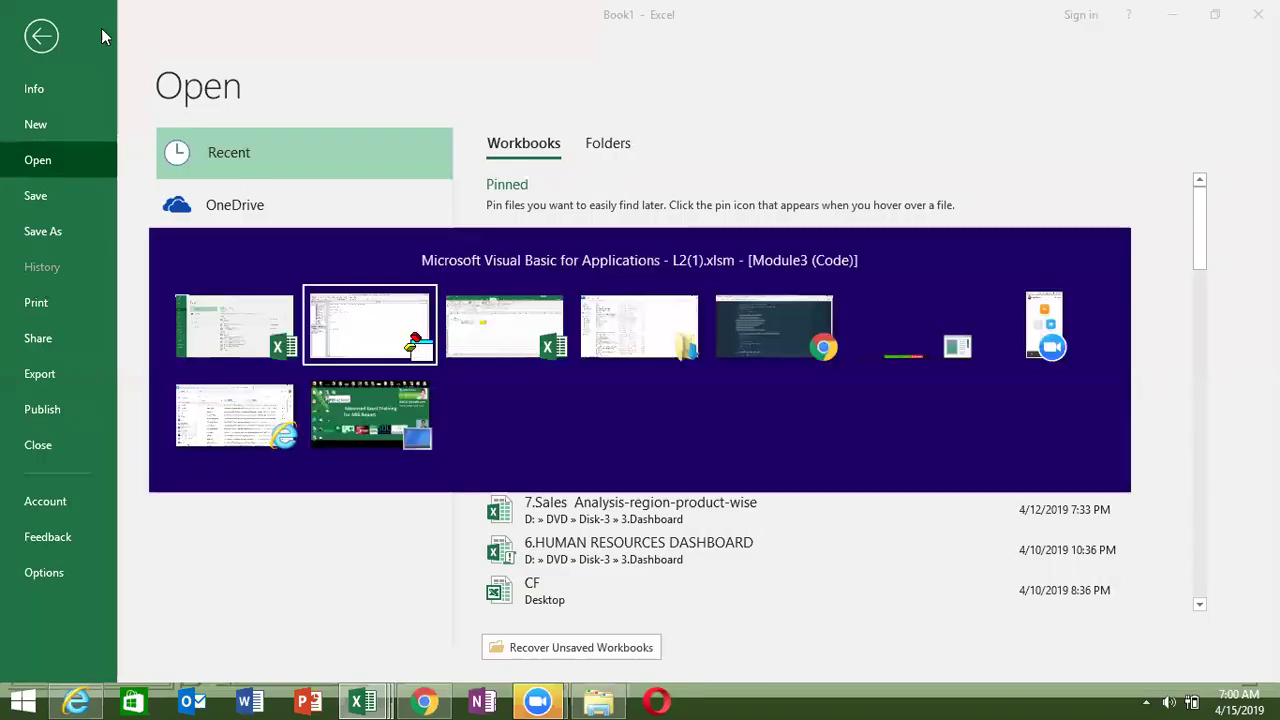
Re-enter F5's CDay formula in L2(1) so it shows 5 Saturdays, then return to the CDay code
{"action": "left_click", "coordinate": [41, 36]}
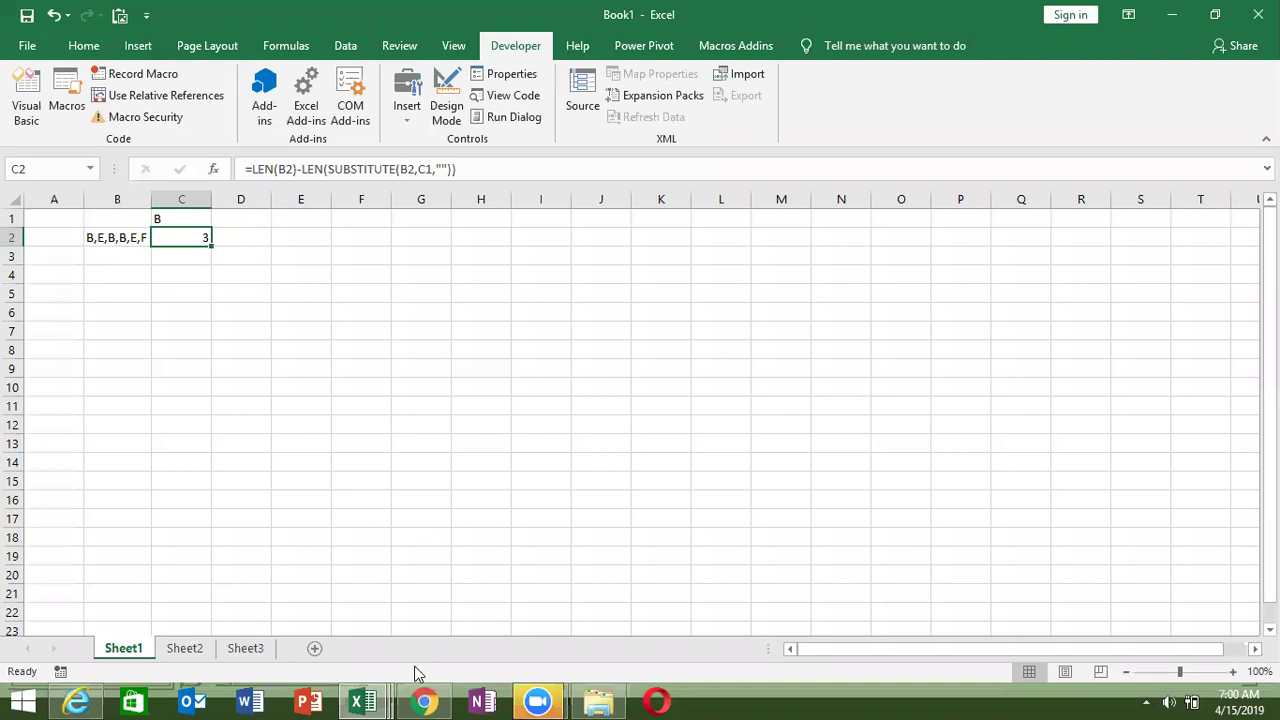
{"action": "mouse_move", "coordinate": [362, 701]}
{"action": "left_click", "coordinate": [558, 620]}
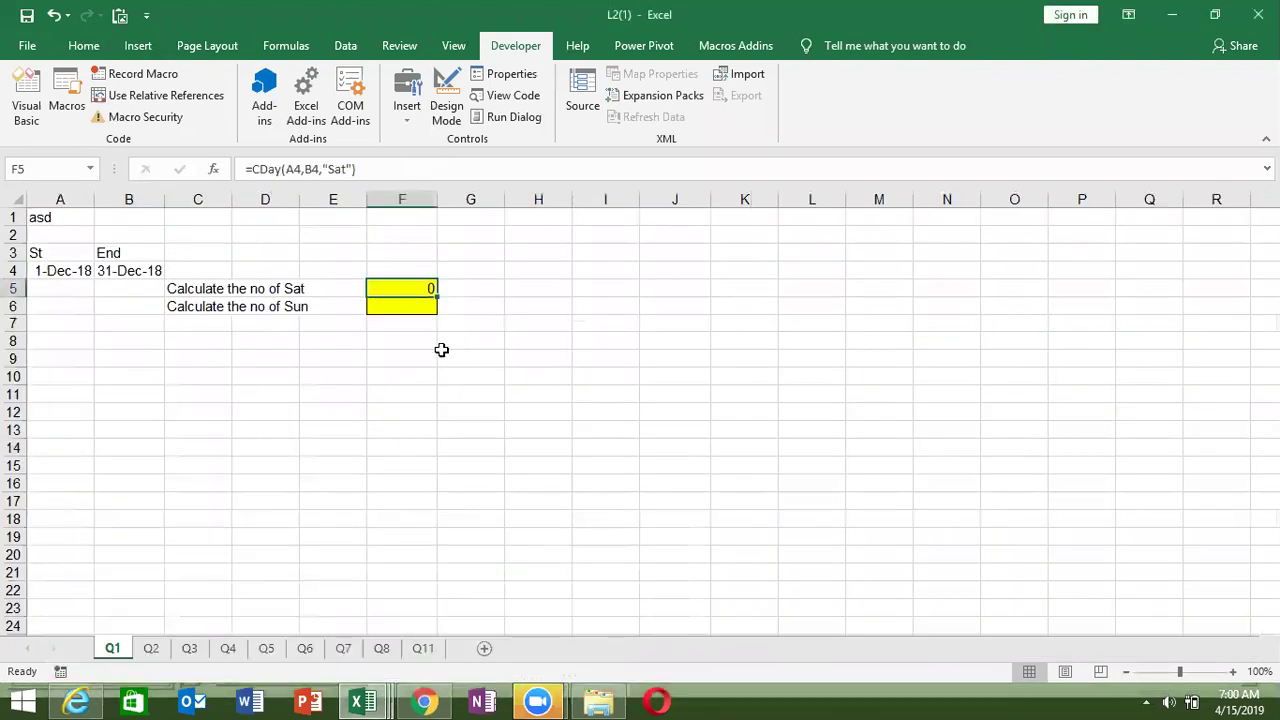
{"action": "double_click", "coordinate": [413, 288]}
{"action": "key", "text": "Return"}
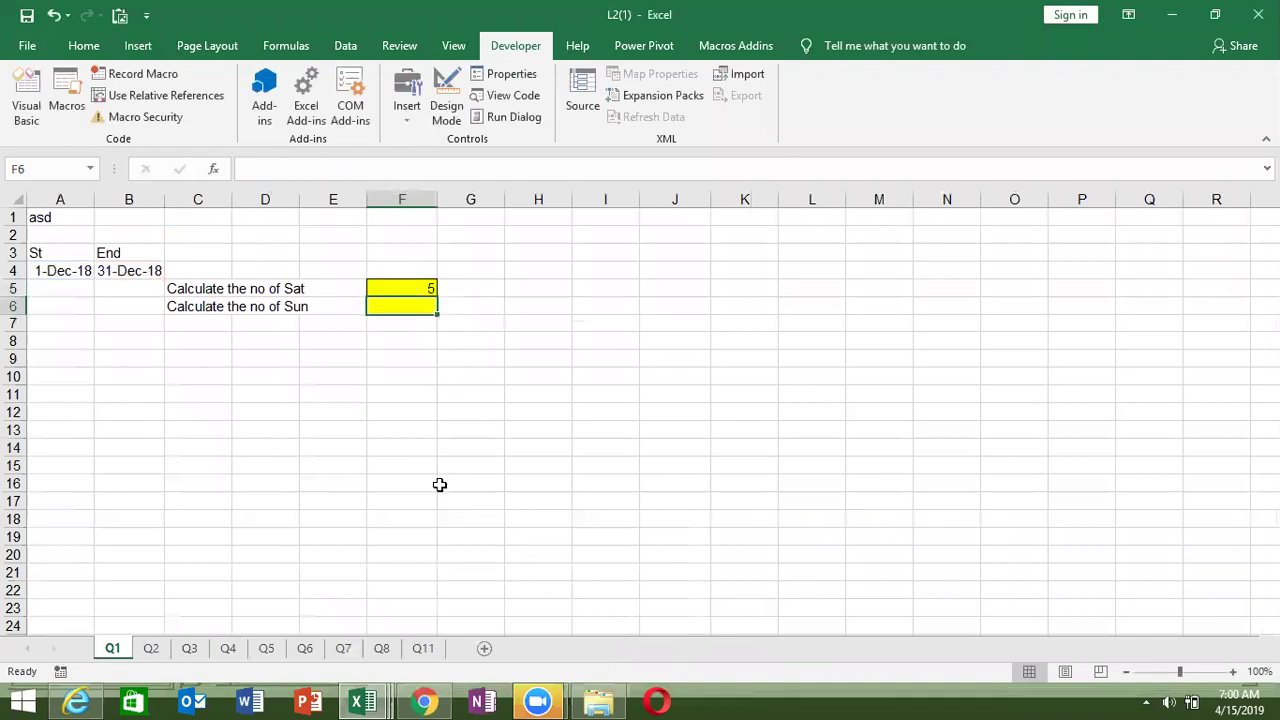
{"action": "mouse_move", "coordinate": [361, 702]}
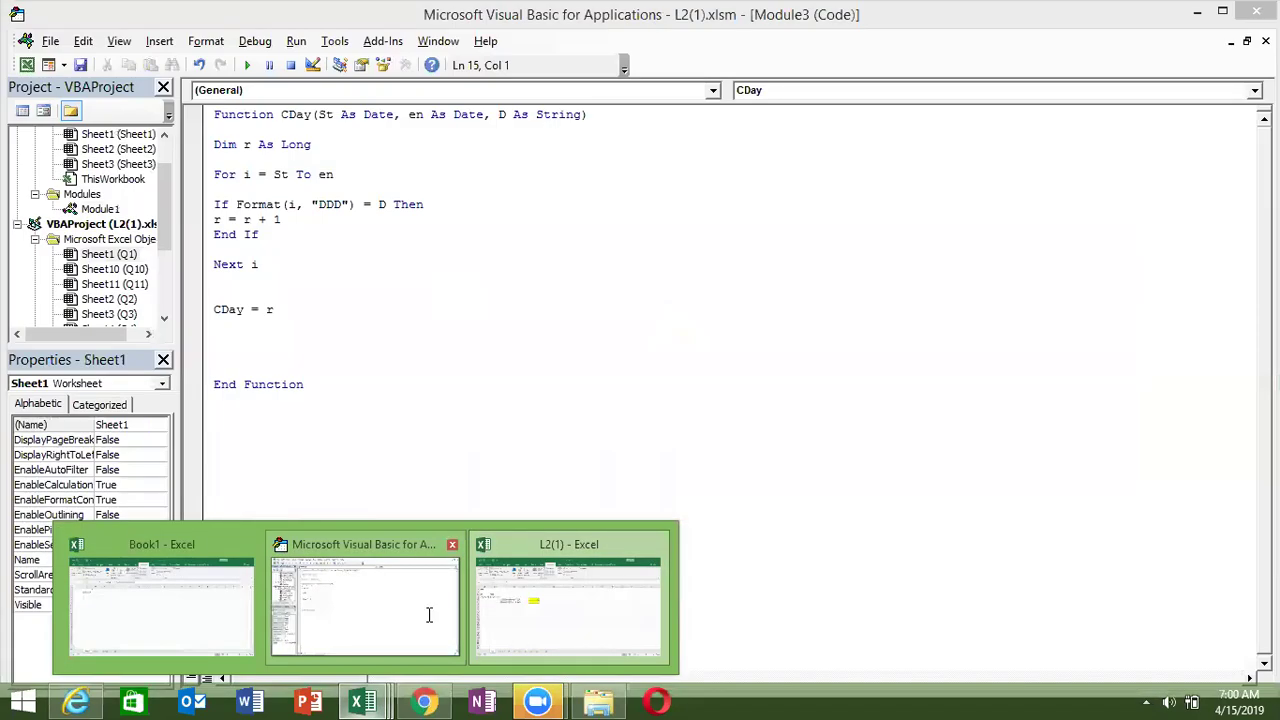
{"action": "left_click", "coordinate": [429, 614]}
{"action": "double_click", "coordinate": [290, 205]}
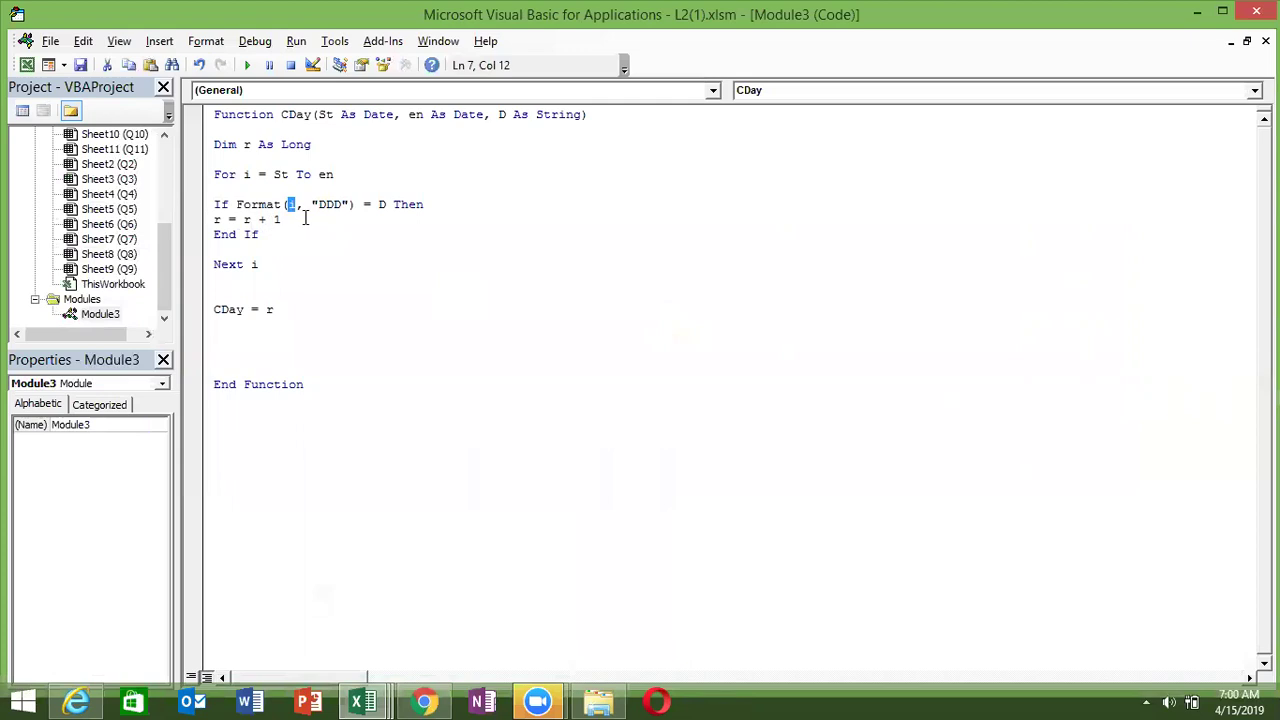
{"action": "key", "text": "Down"}
{"action": "key", "text": "Left"}
{"action": "key", "text": "shift+Right"}
{"action": "left_click", "coordinate": [332, 205]}
{"action": "left_click_drag", "start_coordinate": [228, 205], "coordinate": [374, 206]}
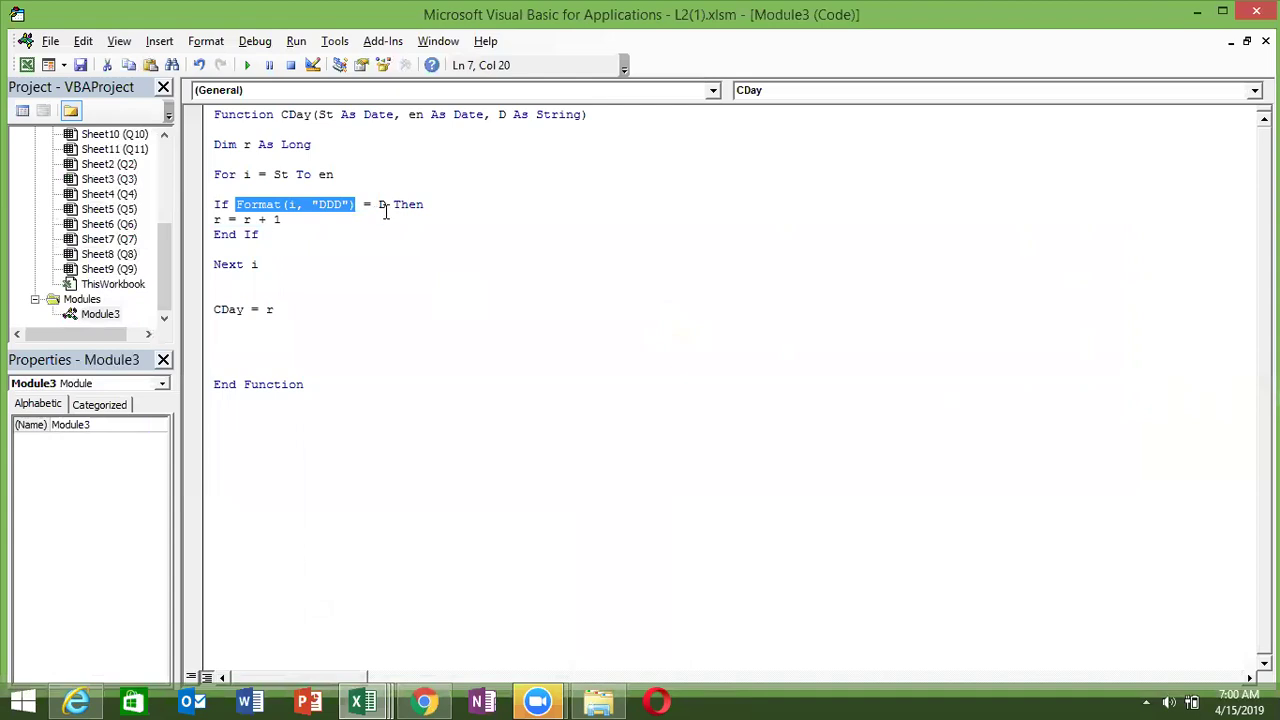
{"action": "double_click", "coordinate": [383, 207]}
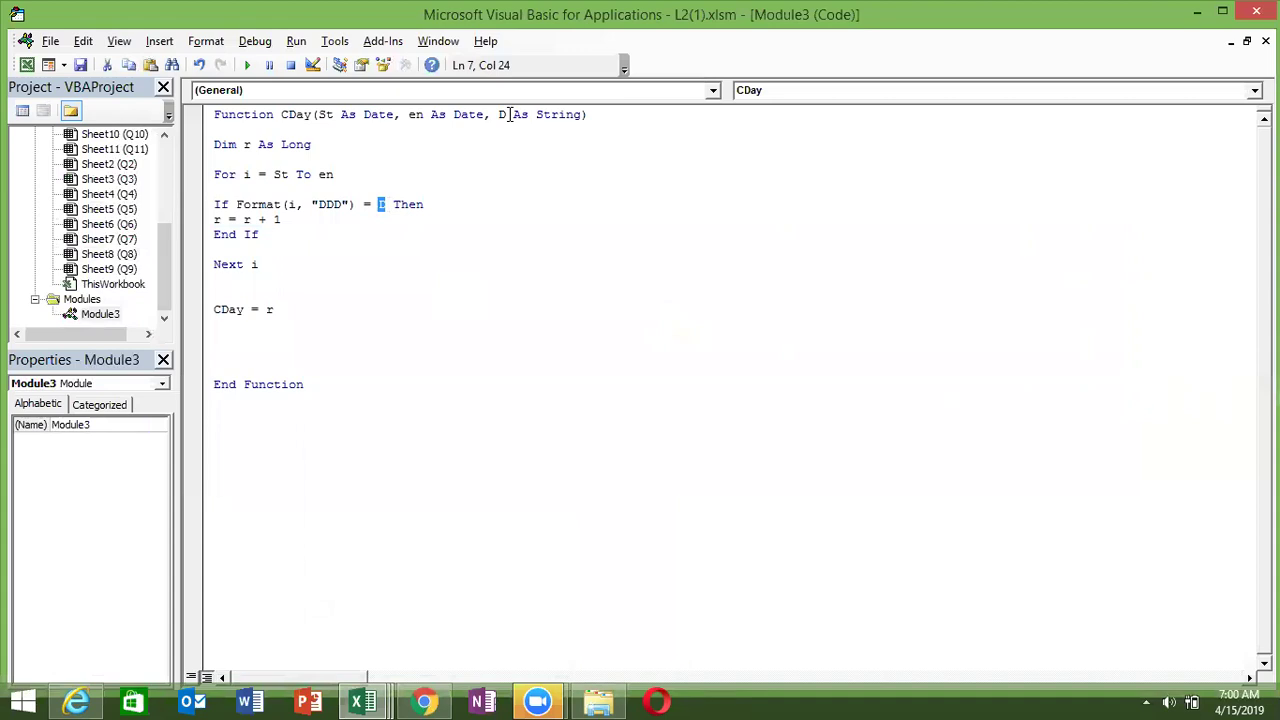
{"action": "double_click", "coordinate": [231, 220]}
{"action": "double_click", "coordinate": [219, 221]}
{"action": "double_click", "coordinate": [268, 205]}
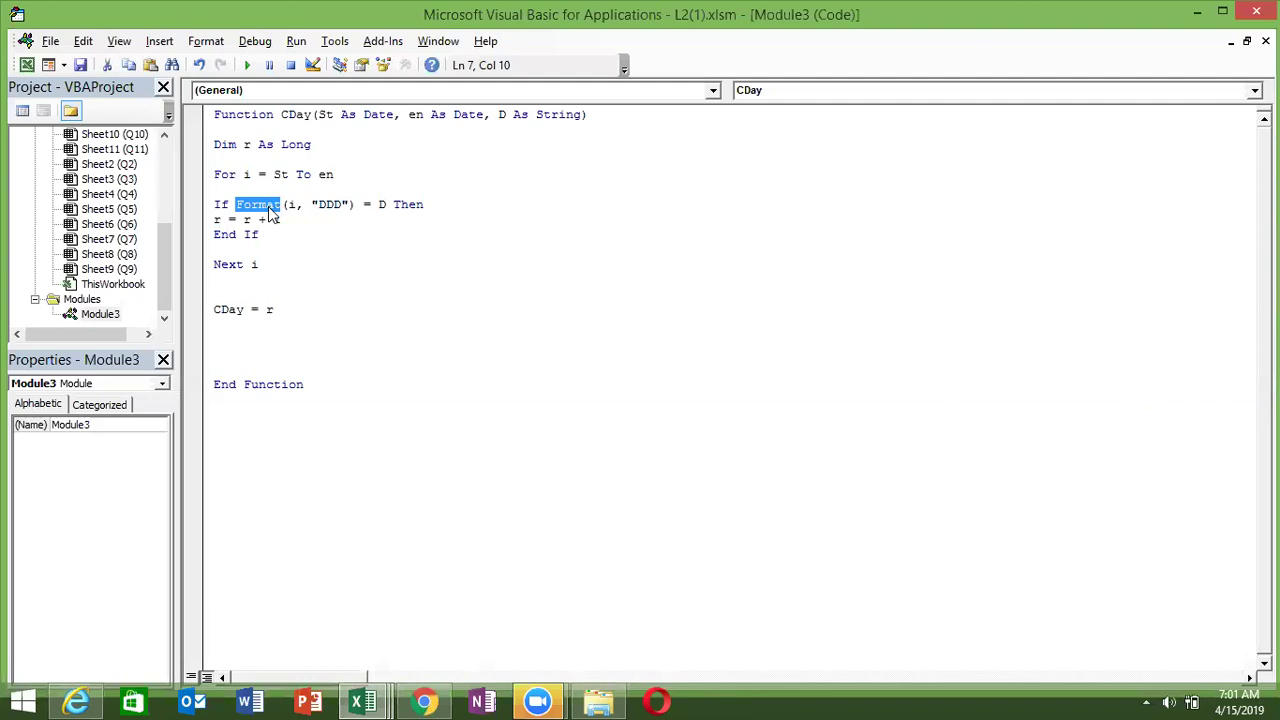
{"action": "left_click", "coordinate": [255, 157]}
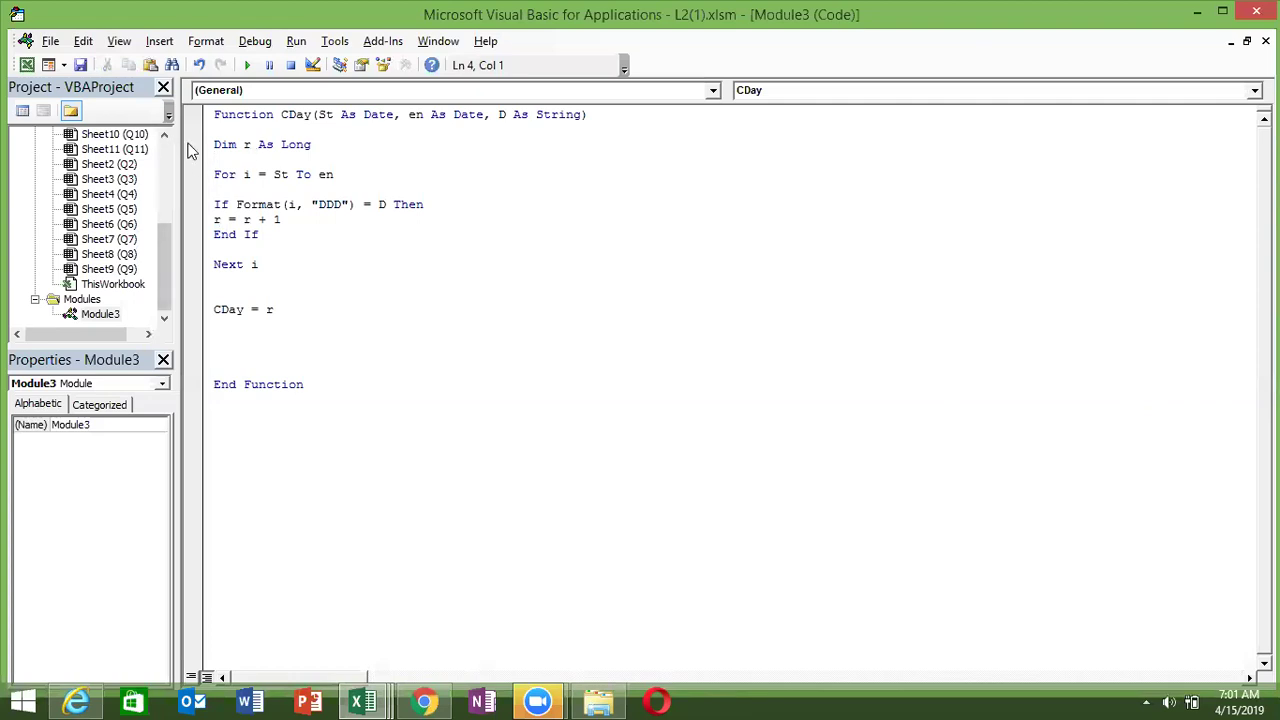
{"action": "left_click", "coordinate": [262, 234]}
{"action": "left_click_drag", "start_coordinate": [236, 204], "coordinate": [353, 205]}
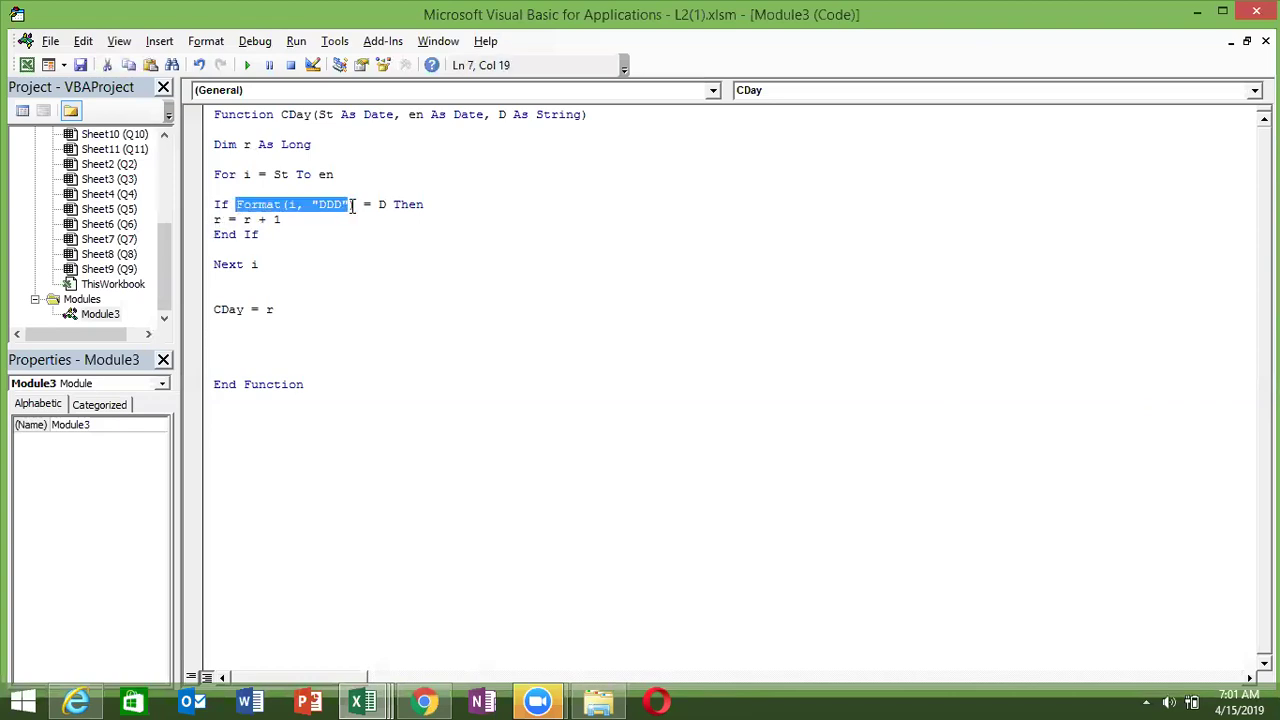
{"action": "left_click_drag", "start_coordinate": [353, 205], "coordinate": [394, 206]}
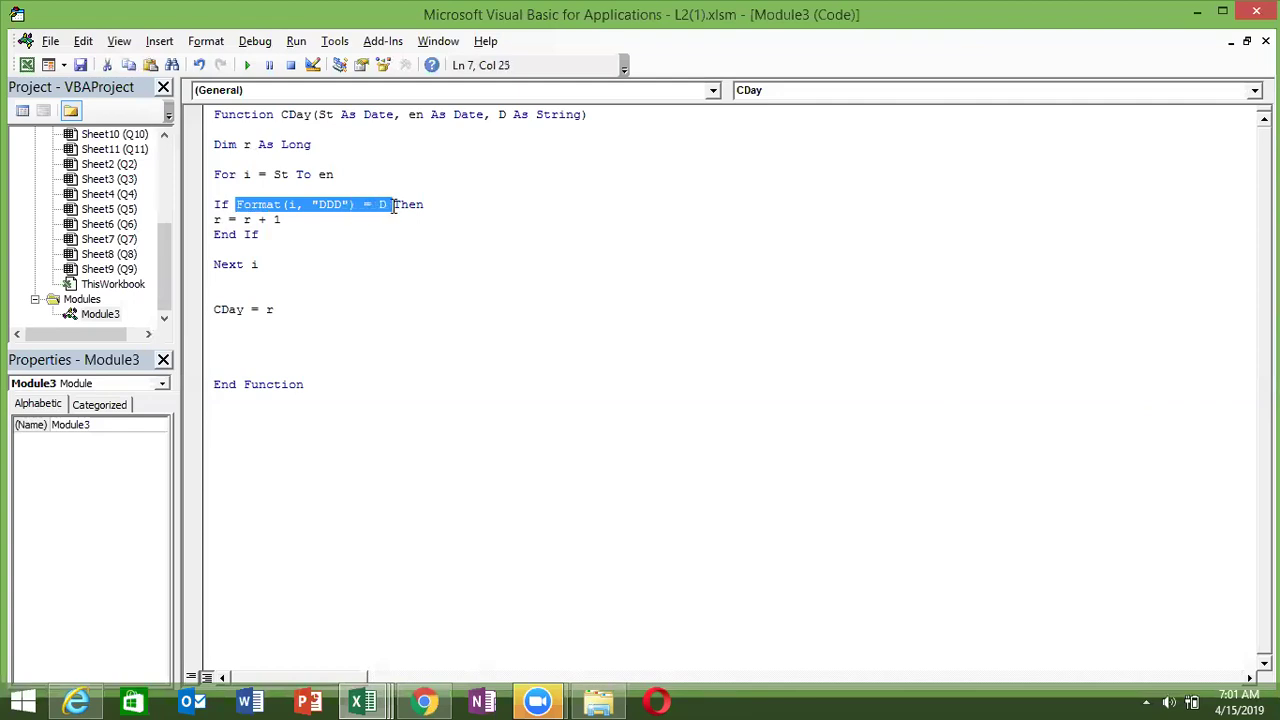
{"action": "left_click", "coordinate": [320, 215]}
{"action": "left_click_drag", "start_coordinate": [236, 204], "coordinate": [378, 204]}
{"action": "double_click", "coordinate": [246, 219]}
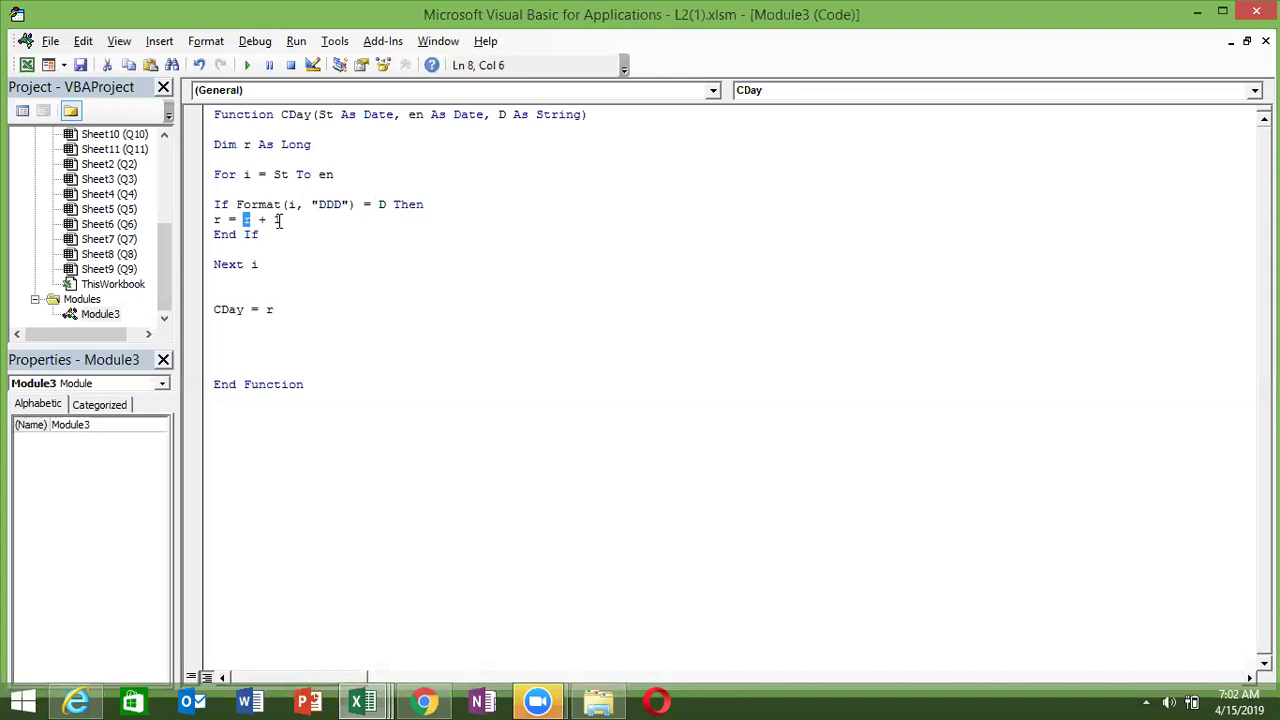
{"action": "double_click", "coordinate": [229, 220]}
{"action": "key", "text": "Right"}
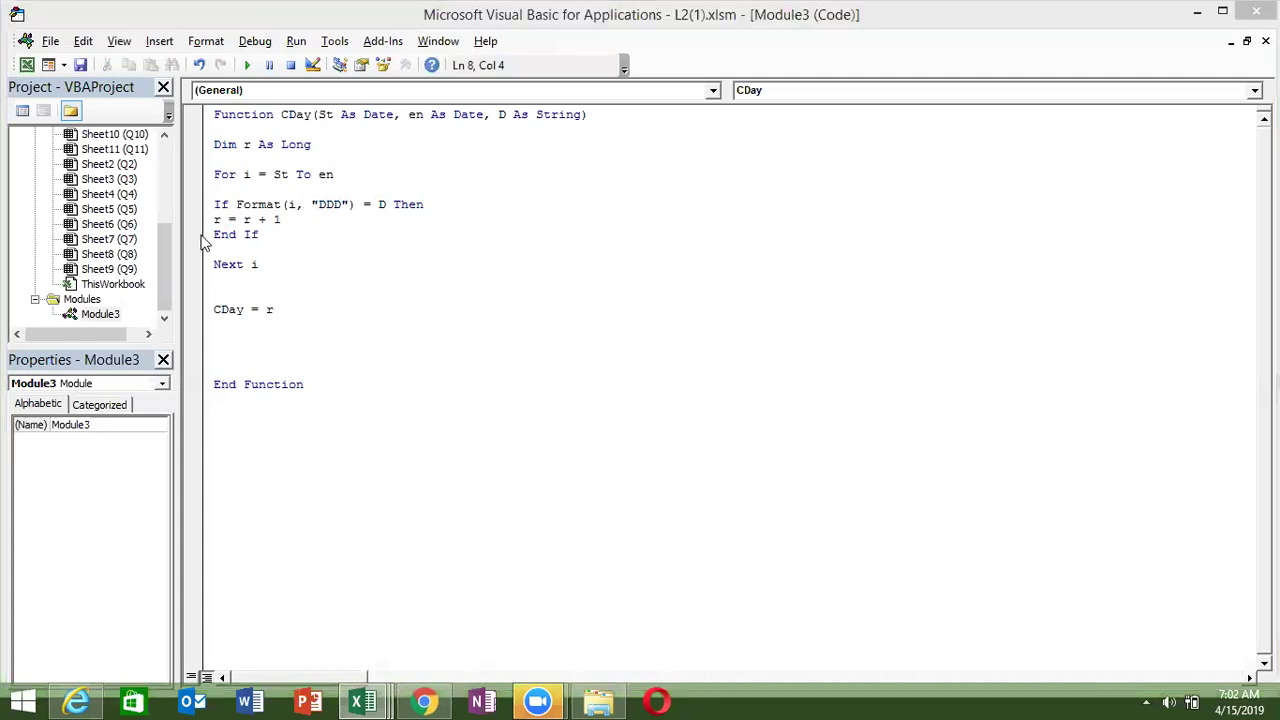
{"action": "left_click", "coordinate": [330, 192]}
{"action": "double_click", "coordinate": [275, 219]}
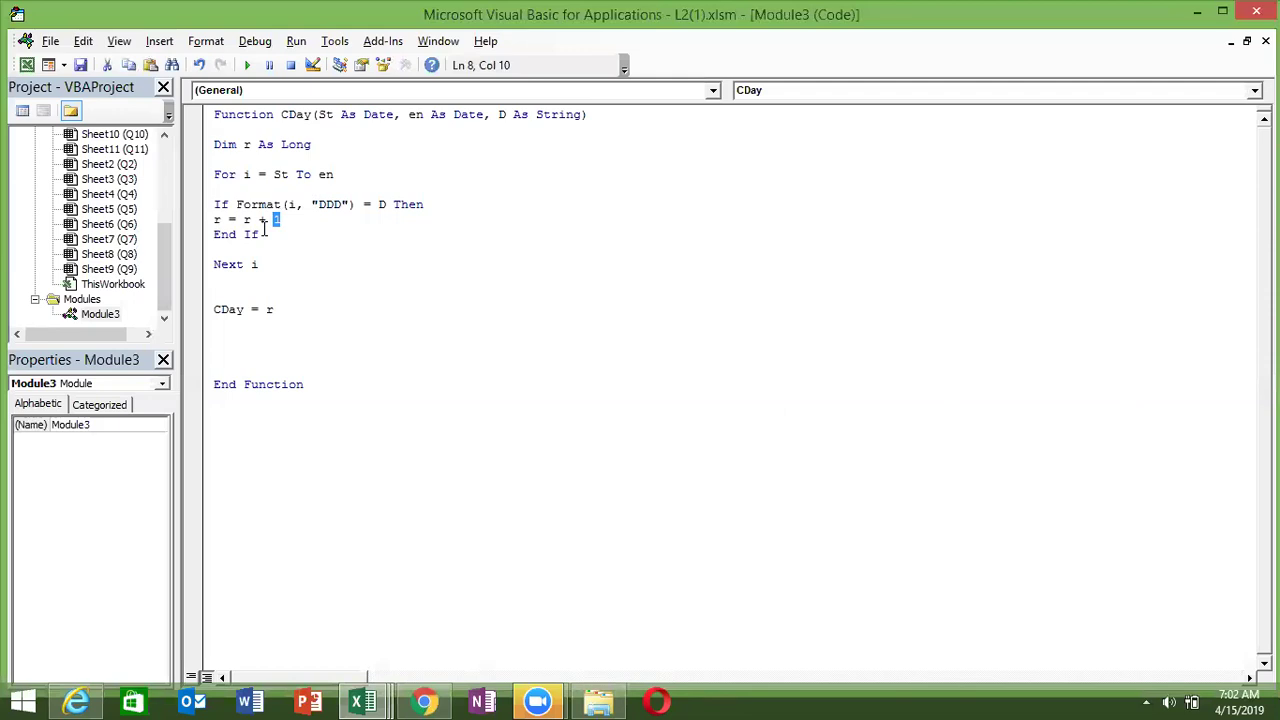
{"action": "double_click", "coordinate": [224, 220]}
{"action": "double_click", "coordinate": [279, 205]}
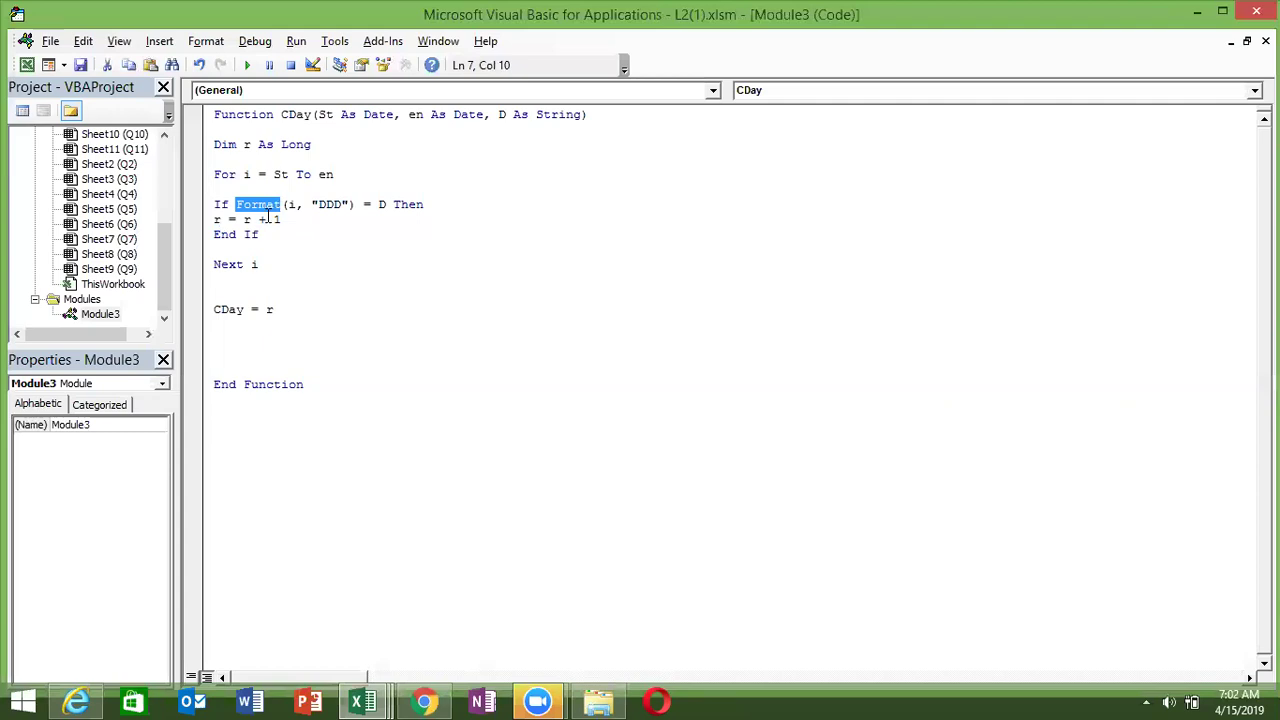
{"action": "double_click", "coordinate": [261, 219]}
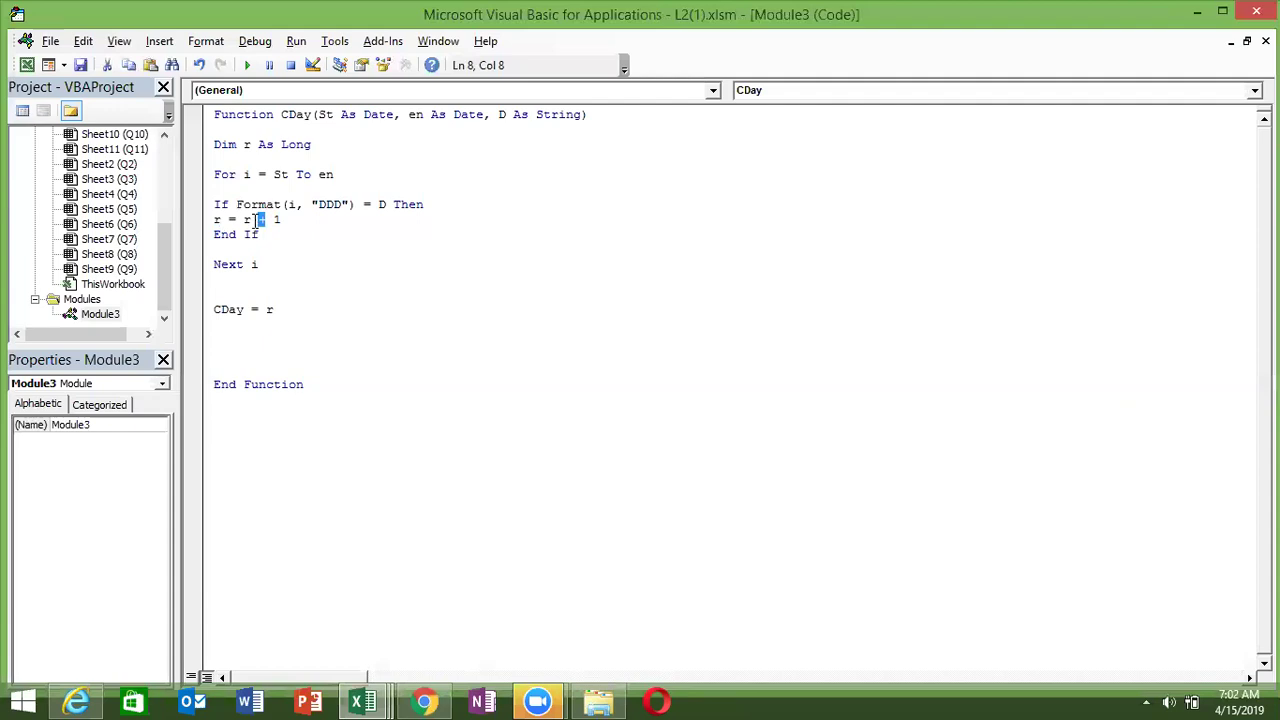
{"action": "double_click", "coordinate": [228, 233]}
{"action": "left_click", "coordinate": [226, 219]}
{"action": "key", "text": "shift+Left"}
{"action": "left_click", "coordinate": [236, 446]}
{"action": "type", "text": "r = 1"}
{"action": "key", "text": "Return"}
{"action": "type", "text": "r = "}
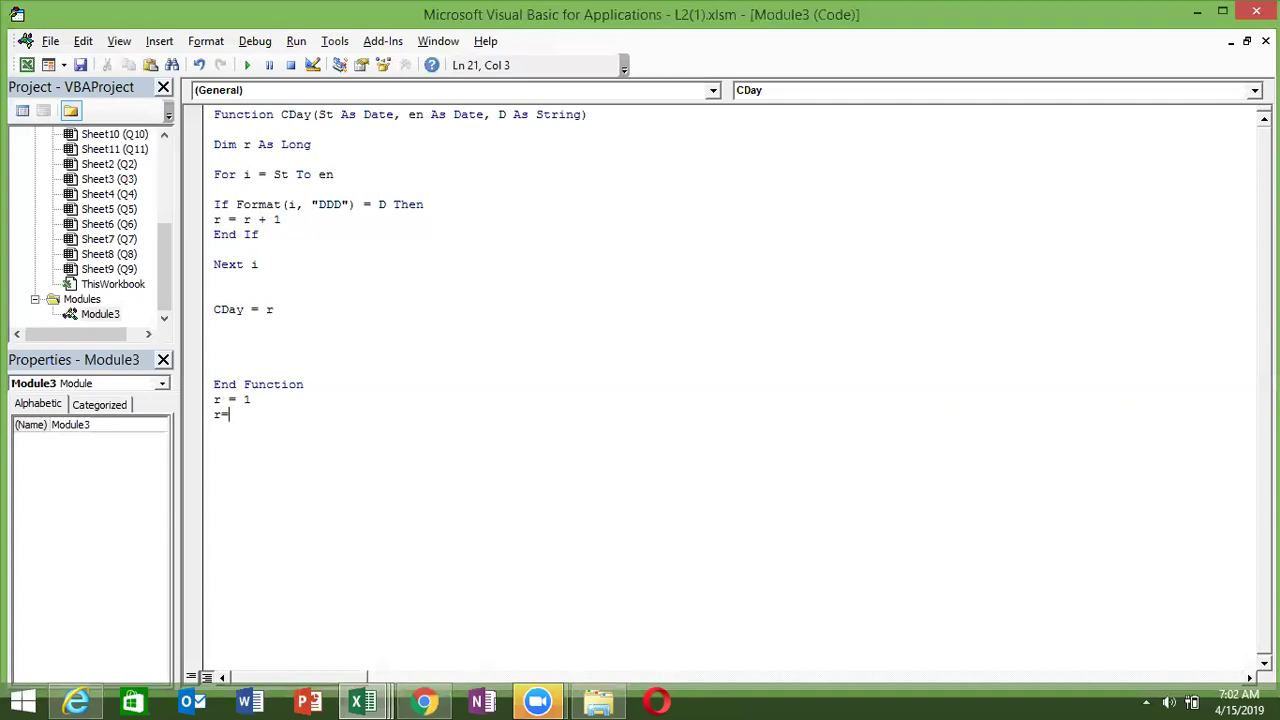
{"action": "type", "text": "2"}
{"action": "key", "text": "Return"}
{"action": "key", "text": "BackSpace"}
{"action": "key", "text": "BackSpace"}
{"action": "key", "text": "BackSpace"}
{"action": "key", "text": "BackSpace"}
{"action": "key", "text": "BackSpace"}
{"action": "key", "text": "BackSpace"}
{"action": "left_click", "coordinate": [268, 400]}
{"action": "type", "text": "+ 2"}
{"action": "left_click", "coordinate": [292, 432]}
{"action": "type", "text": "r = r + 2"}
{"action": "key", "text": "Return"}
{"action": "left_click", "coordinate": [278, 414]}
{"action": "left_click_drag", "start_coordinate": [287, 414], "coordinate": [197, 401]}
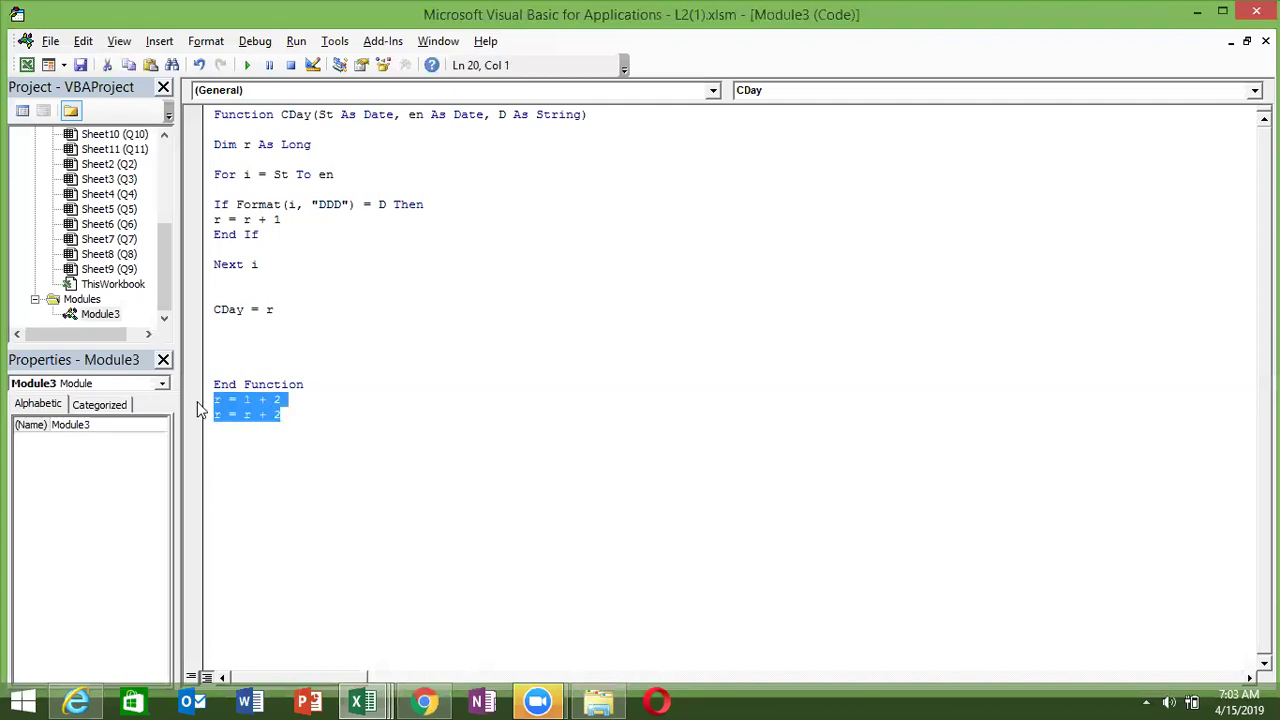
{"action": "key", "text": "Delete"}
{"action": "type", "text": "r = r + 1"}
{"action": "key", "text": "Return"}
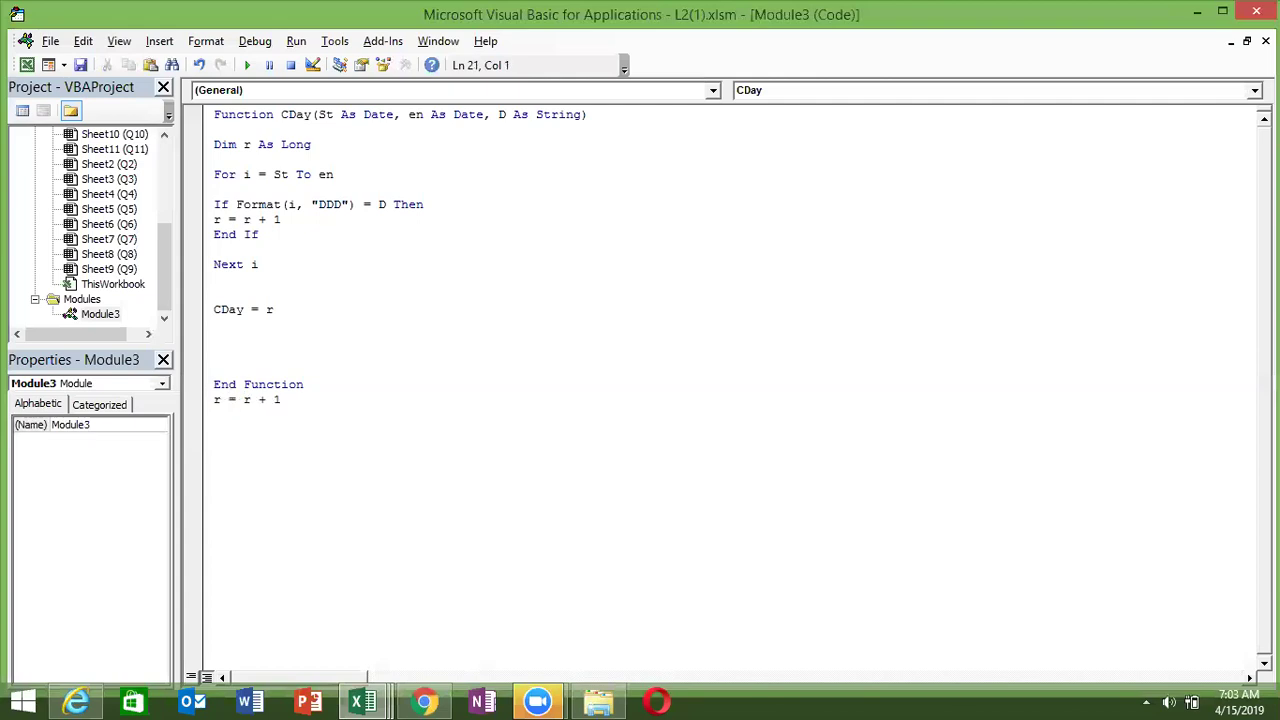
{"action": "type", "text": "r = r + 1"}
{"action": "key", "text": "Return"}
{"action": "left_click", "coordinate": [213, 414]}
{"action": "left_click", "coordinate": [213, 399]}
{"action": "left_click_drag", "start_coordinate": [213, 399], "coordinate": [282, 399]}
{"action": "key", "text": "ctrl+c"}
{"action": "left_click", "coordinate": [213, 399]}
{"action": "key", "text": "shift+Down"}
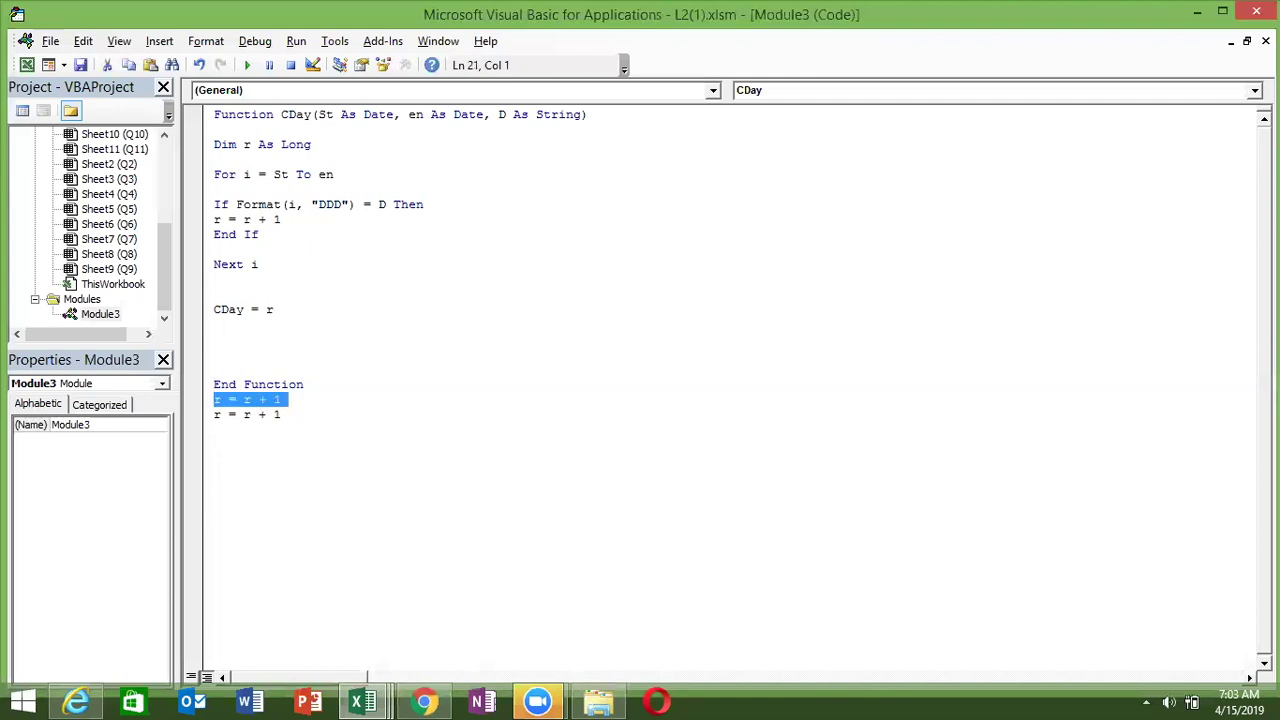
{"action": "key", "text": "ctrl+v"}
{"action": "key", "text": "shift+Down"}
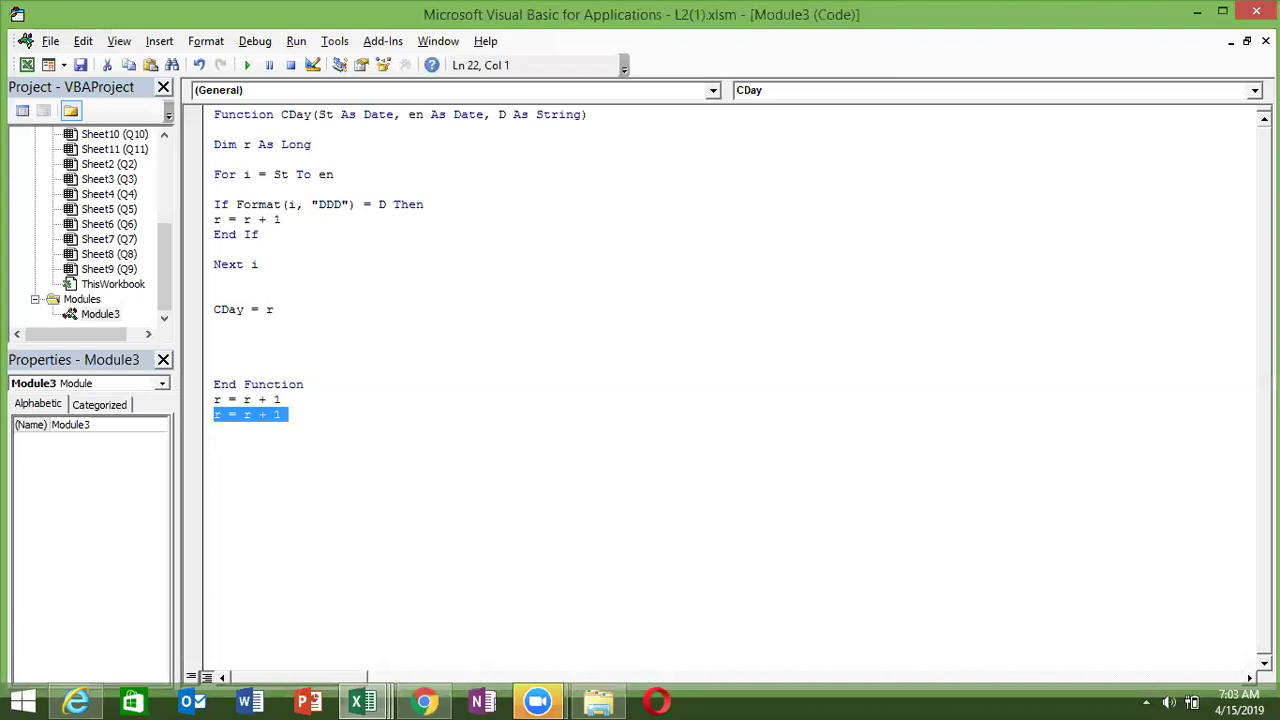
{"action": "key", "text": "ctrl+v"}
{"action": "type", "text": "r = r + 1"}
{"action": "key", "text": "Return"}
{"action": "type", "text": "r = "}
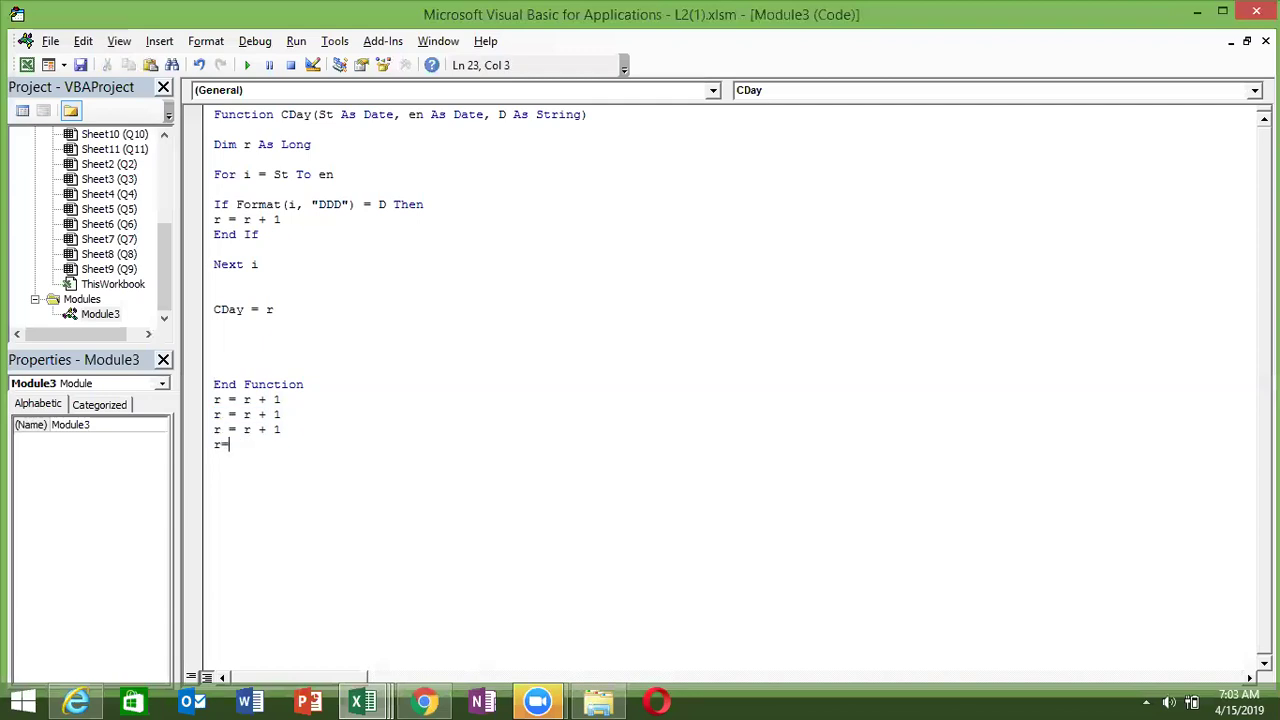
{"action": "type", "text": "r + 1"}
{"action": "key", "text": "Return"}
{"action": "key", "text": "Up"}
{"action": "key", "text": "Up"}
{"action": "key", "text": "Up"}
{"action": "key", "text": "Up"}
{"action": "key", "text": "shift+Down"}
{"action": "key", "text": "shift+Down"}
{"action": "key", "text": "shift+Down"}
{"action": "key", "text": "shift+Down"}
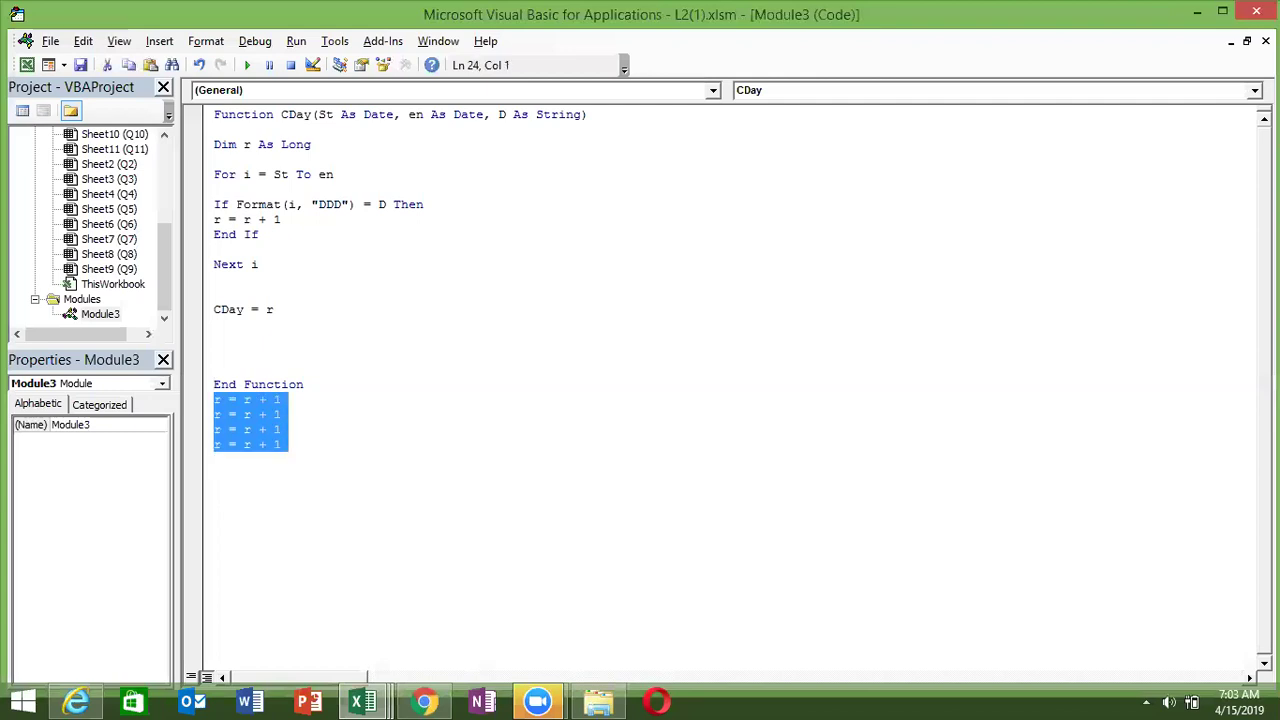
{"action": "key", "text": "Delete"}
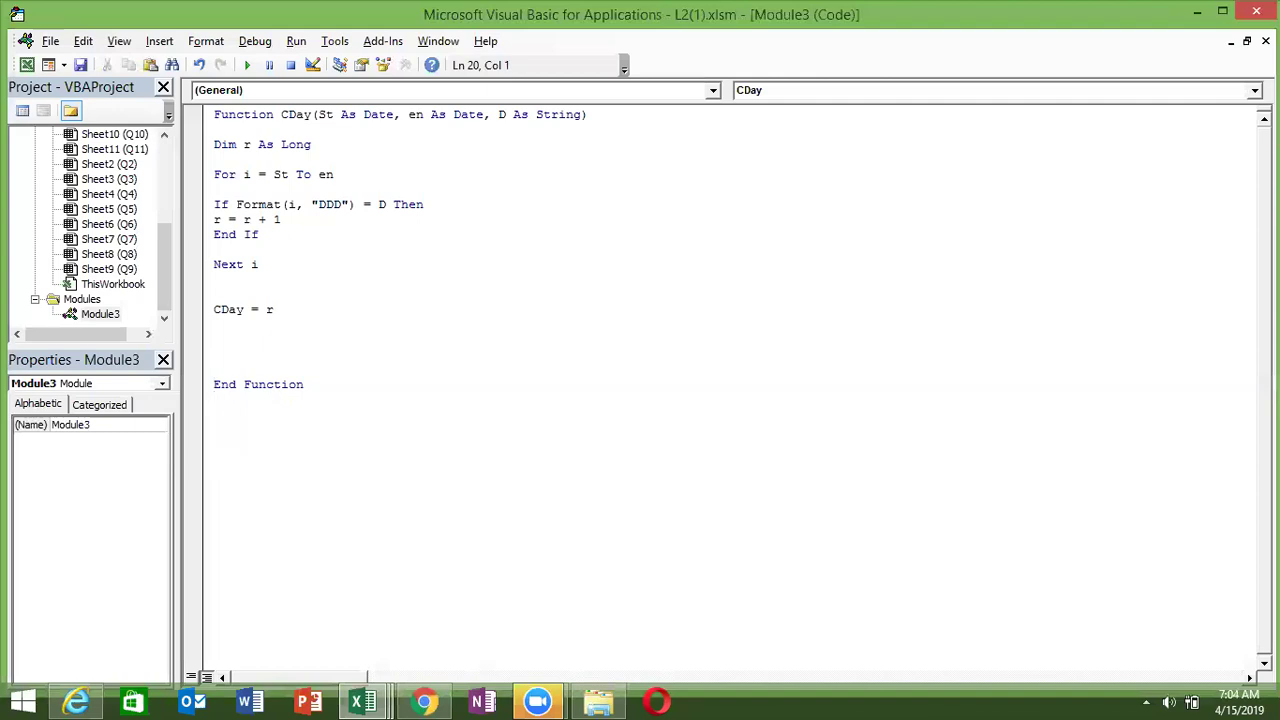
Highlight each use of r (its Long declaration, the increment and the return value) to review the code
{"action": "left_click", "coordinate": [232, 219]}
{"action": "double_click", "coordinate": [246, 144]}
{"action": "left_click", "coordinate": [284, 192]}
{"action": "left_click", "coordinate": [284, 204]}
{"action": "double_click", "coordinate": [217, 219]}
{"action": "left_click", "coordinate": [257, 190]}
{"action": "left_click", "coordinate": [267, 272]}
{"action": "double_click", "coordinate": [269, 310]}
Delete the empty lines between CDay = r and End Function
{"action": "left_click", "coordinate": [264, 465]}
{"action": "key", "text": "Up"}
{"action": "key", "text": "Up"}
{"action": "key", "text": "Up"}
{"action": "key", "text": "Up"}
{"action": "key", "text": "Up"}
{"action": "key", "text": "Up"}
{"action": "key", "text": "Delete"}
{"action": "key", "text": "Delete"}
{"action": "key", "text": "Delete"}
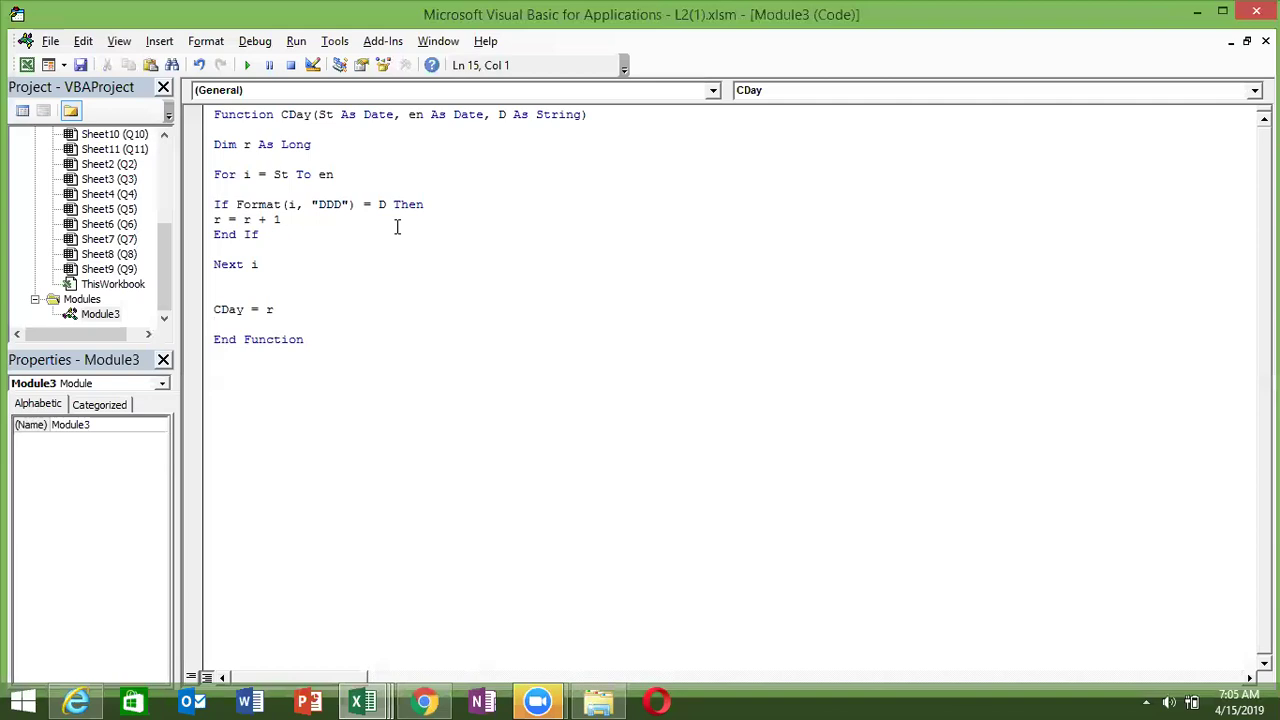
Try changing the test to a not-equal comparison with an Or clause comparing against "fri"
{"action": "double_click", "coordinate": [367, 204]}
{"action": "type", "text": "<>"}
{"action": "left_click", "coordinate": [397, 204]}
{"action": "type", "text": "or"}
{"action": "left_click_drag", "start_coordinate": [393, 204], "coordinate": [237, 206]}
{"action": "key", "text": "ctrl+c"}
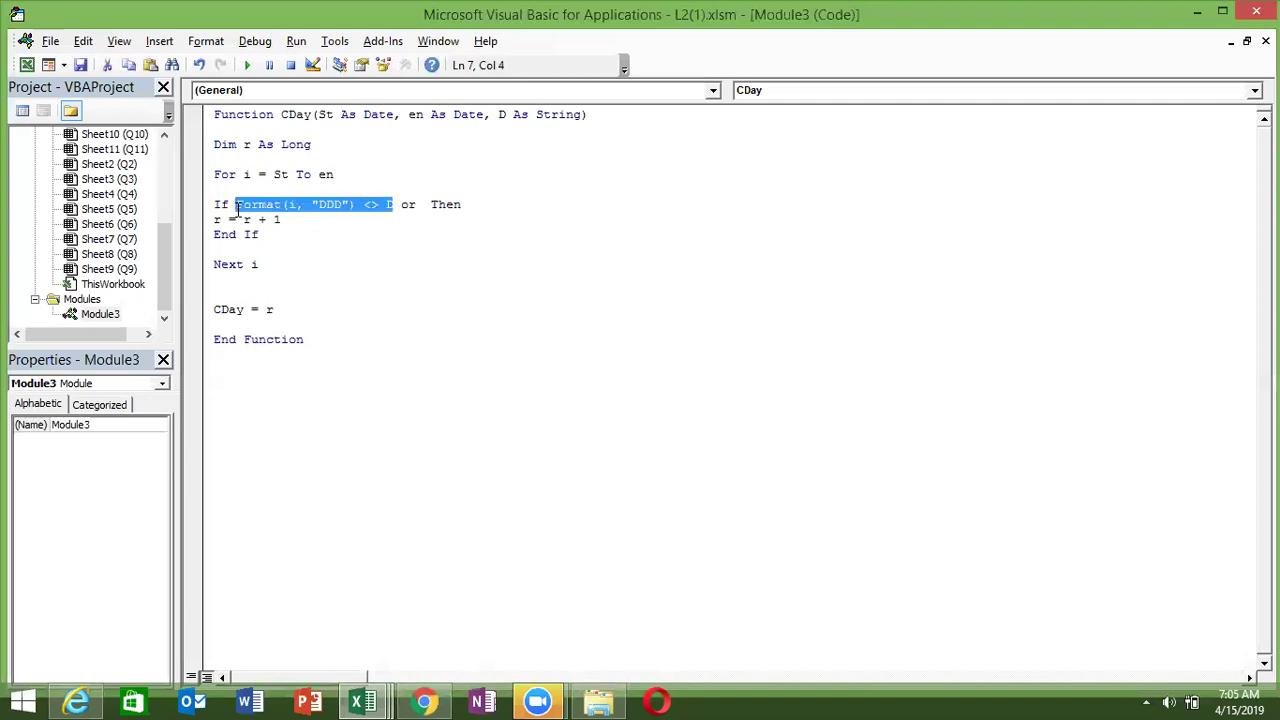
{"action": "left_click", "coordinate": [425, 207]}
{"action": "key", "text": "ctrl+v"}
{"action": "double_click", "coordinate": [576, 205]}
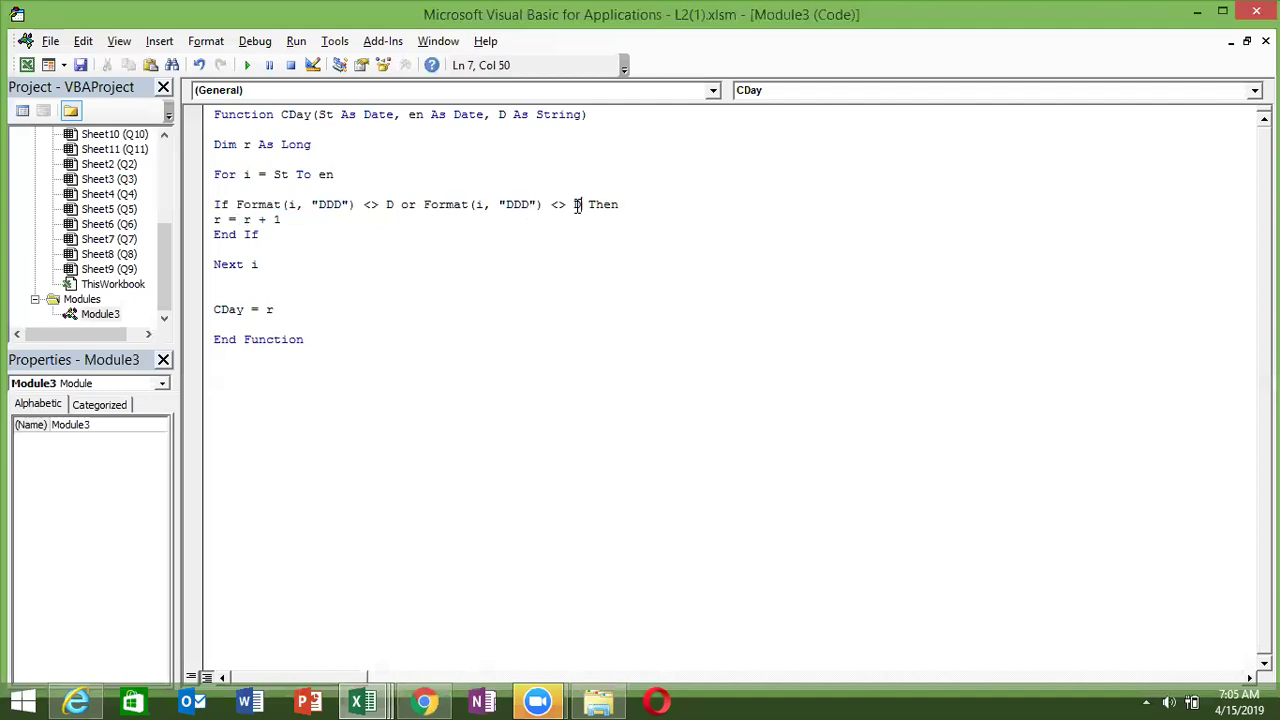
{"action": "type", "text": "\"fri\""}
{"action": "left_click", "coordinate": [563, 261]}
Remove the Or clause, restore Format(i,"DDD") = D, and go back to Excel
{"action": "left_click_drag", "start_coordinate": [611, 204], "coordinate": [400, 204]}
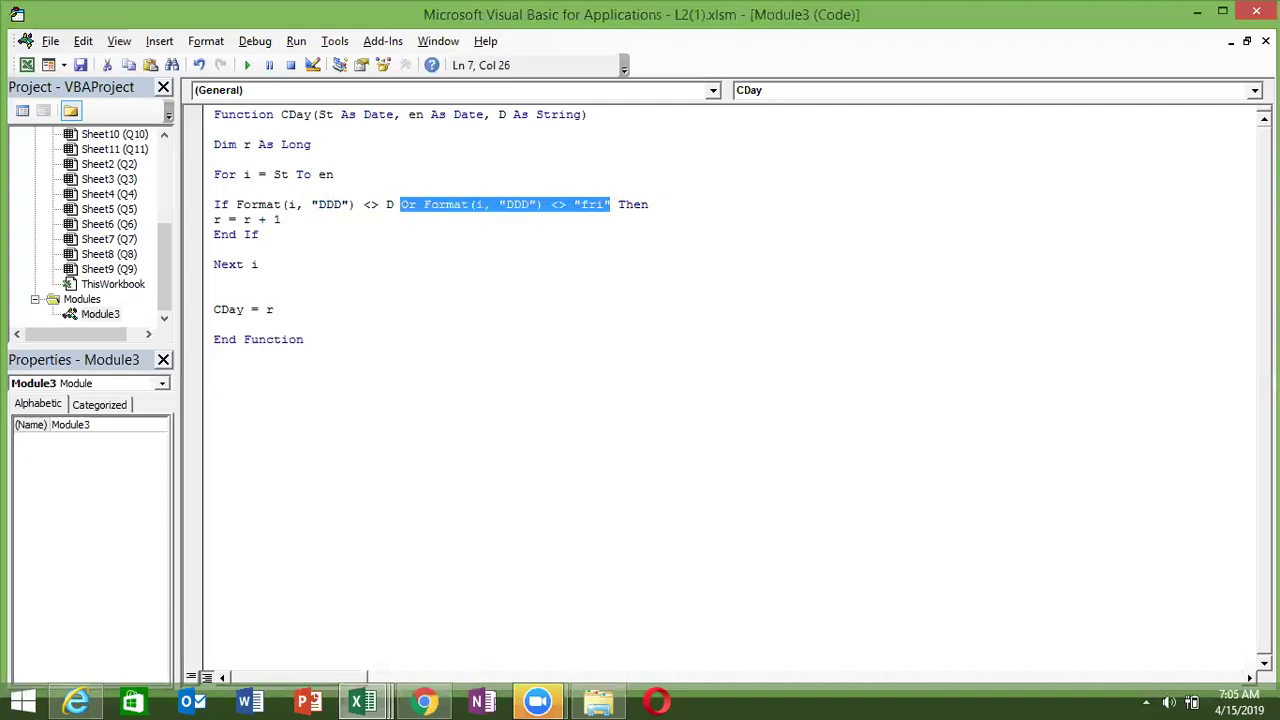
{"action": "key", "text": "Delete"}
{"action": "left_click", "coordinate": [378, 204]}
{"action": "double_click", "coordinate": [376, 204]}
{"action": "type", "text": "="}
{"action": "left_click", "coordinate": [362, 264]}
{"action": "left_click", "coordinate": [314, 366]}
{"action": "key", "text": "Return"}
{"action": "key", "text": "Return"}
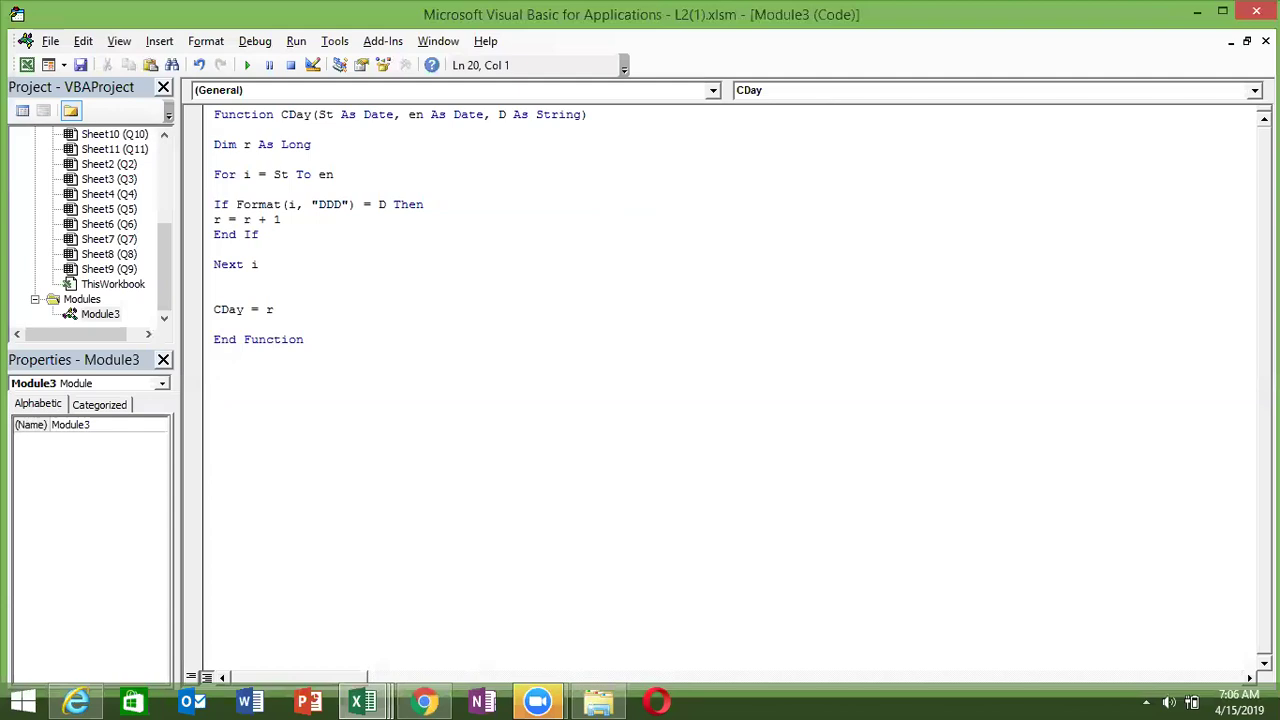
{"action": "key", "text": "alt+Tab"}
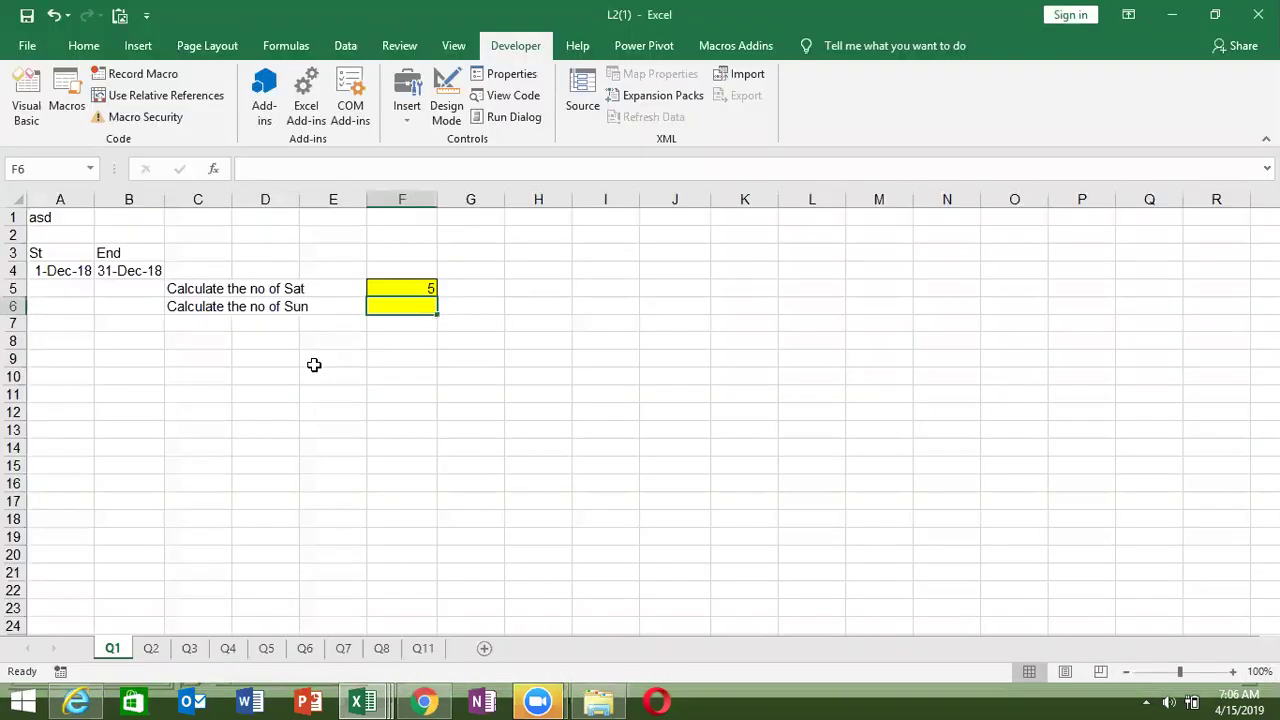
On sheet Q2, review the date table and the weekday formula in B7
{"action": "left_click", "coordinate": [150, 650]}
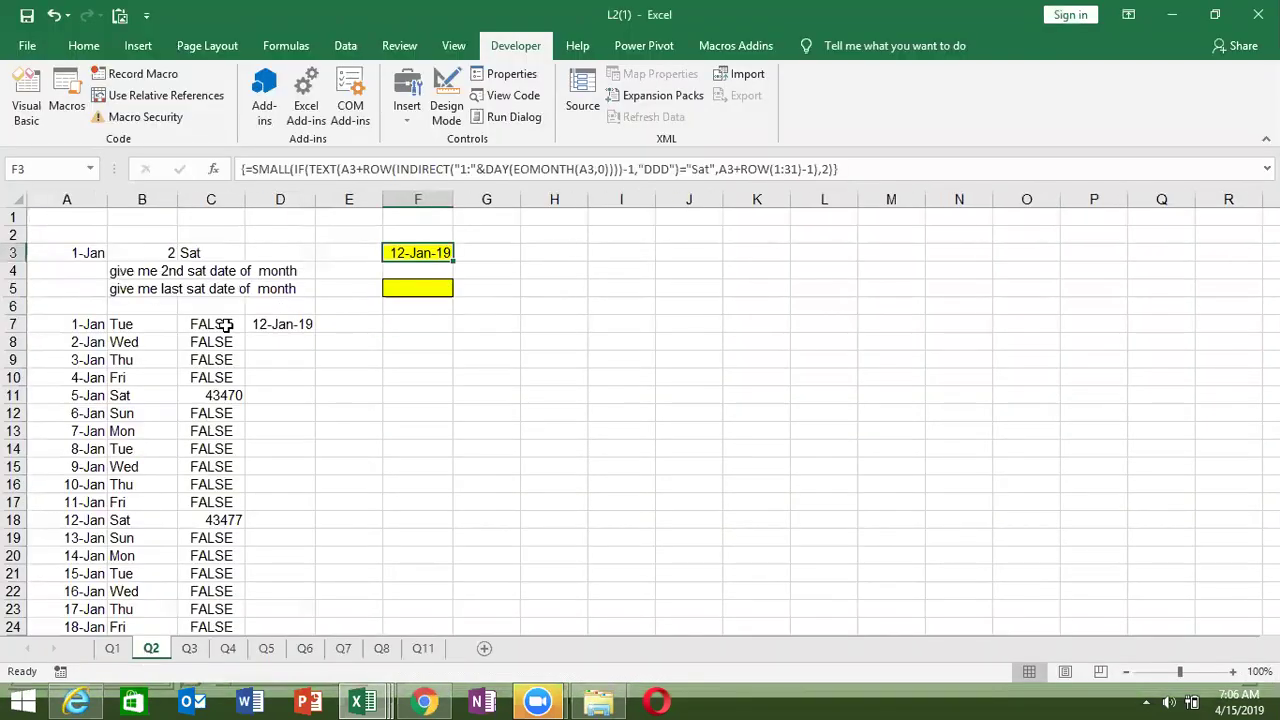
{"action": "left_click_drag", "start_coordinate": [84, 324], "coordinate": [218, 417]}
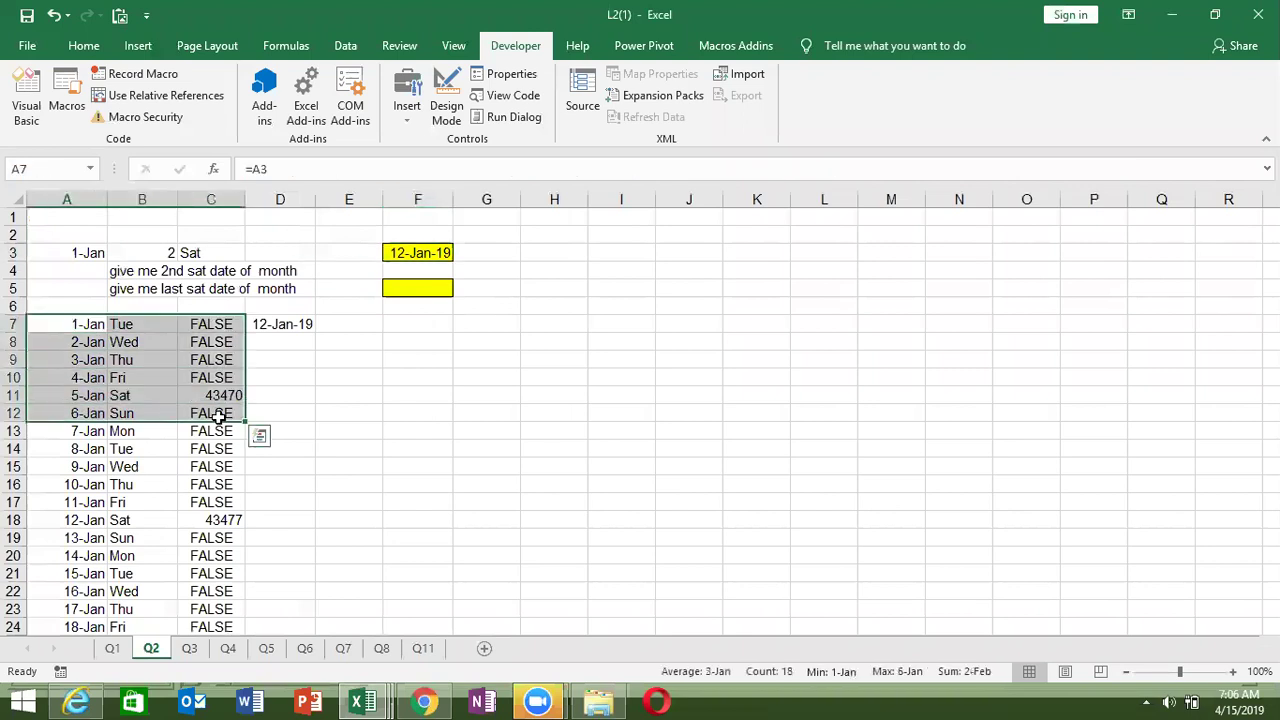
{"action": "key", "text": "Right"}
{"action": "key", "text": "Left"}
{"action": "key", "text": "ctrl+shift+Right"}
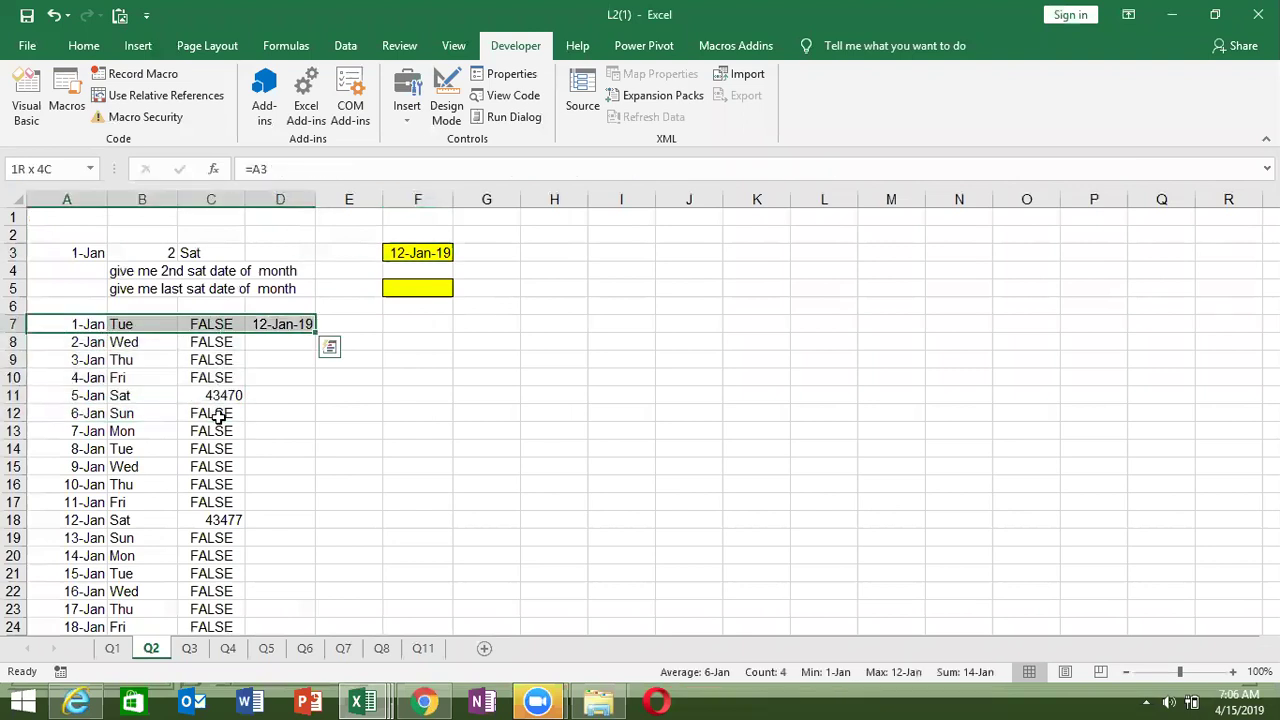
{"action": "key", "text": "ctrl+shift+Left"}
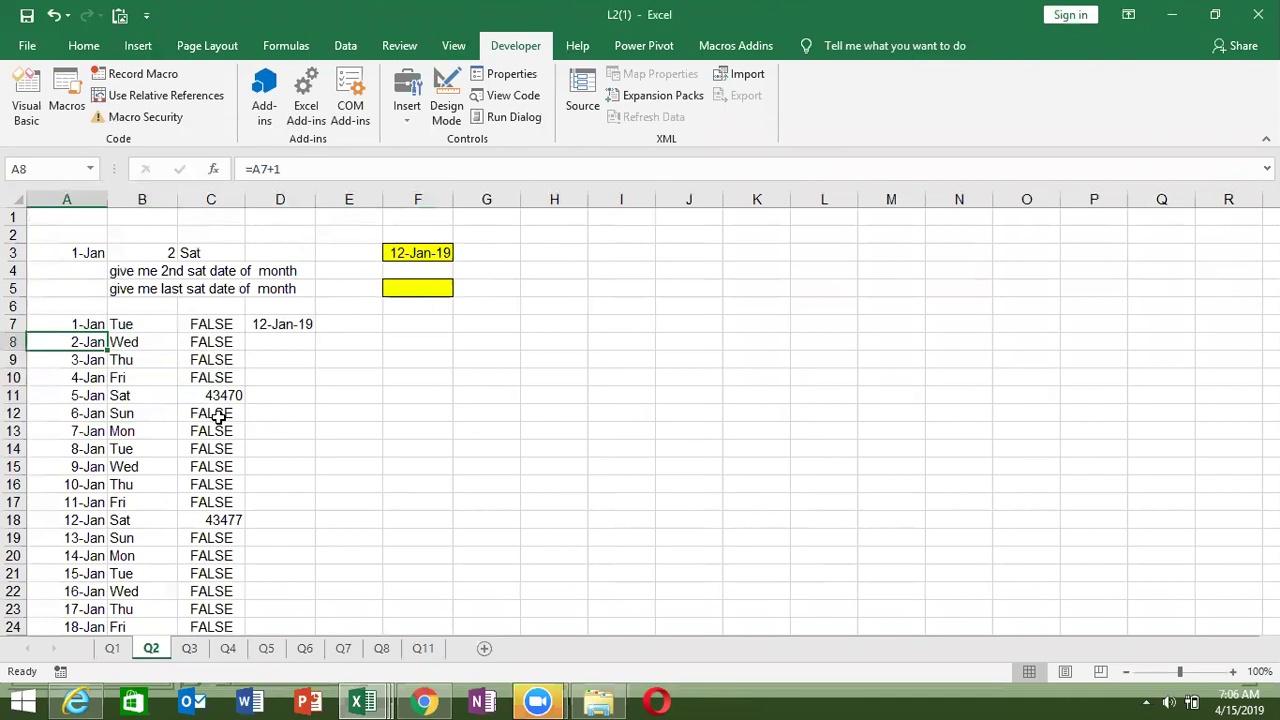
{"action": "key", "text": "ctrl+Down"}
{"action": "key", "text": "ctrl+Up"}
{"action": "key", "text": "Right"}
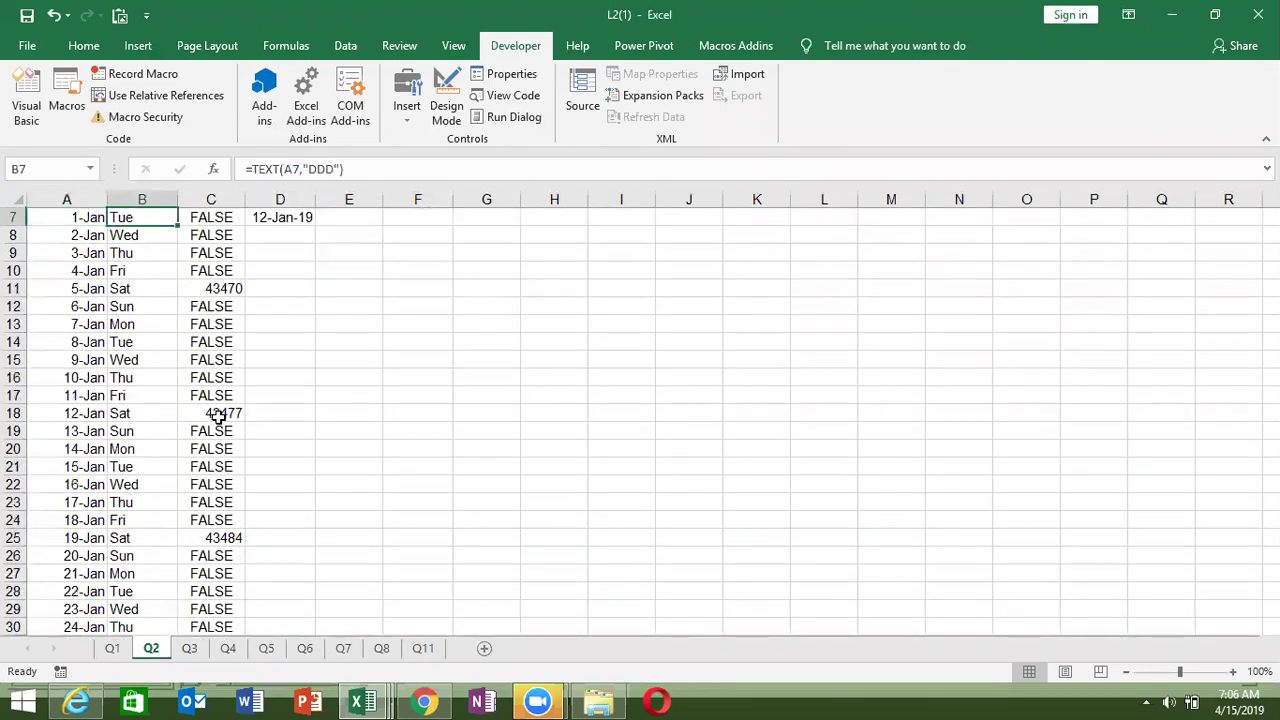
{"action": "key", "text": "ctrl+Down"}
{"action": "key", "text": "ctrl+Up"}
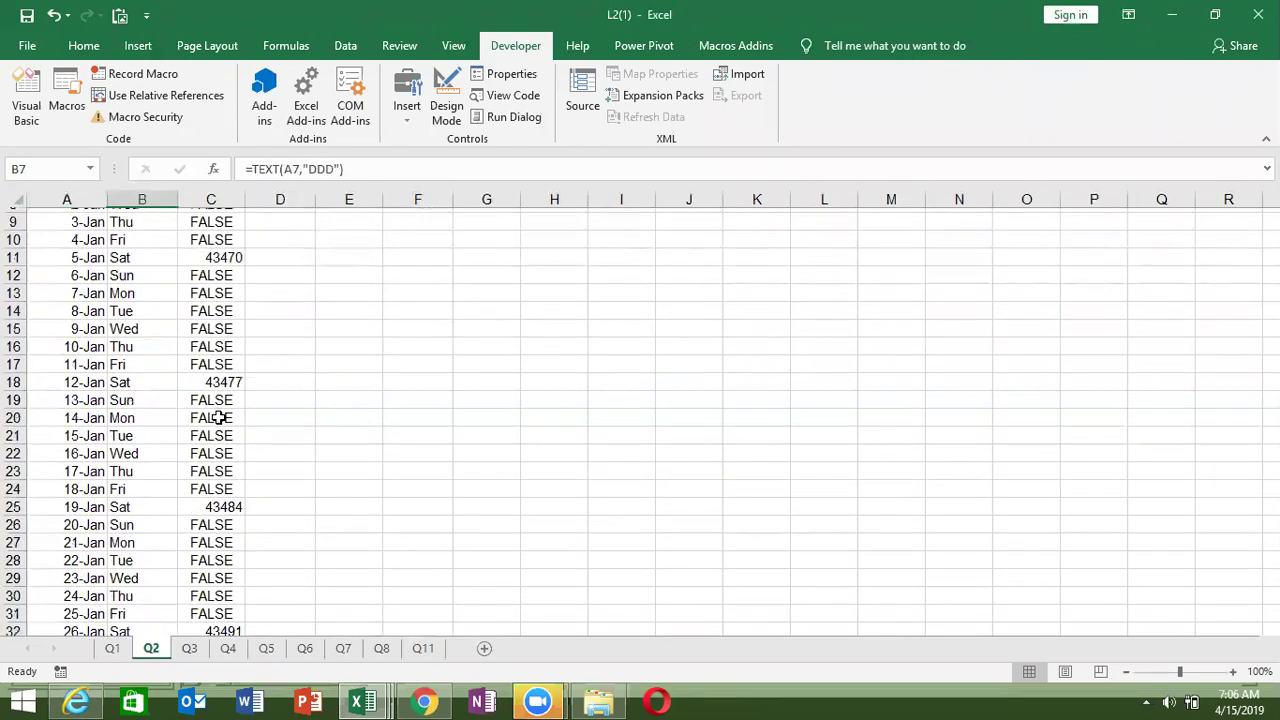
{"action": "key", "text": "Right"}
{"action": "key", "text": "Up"}
{"action": "key", "text": "Down"}
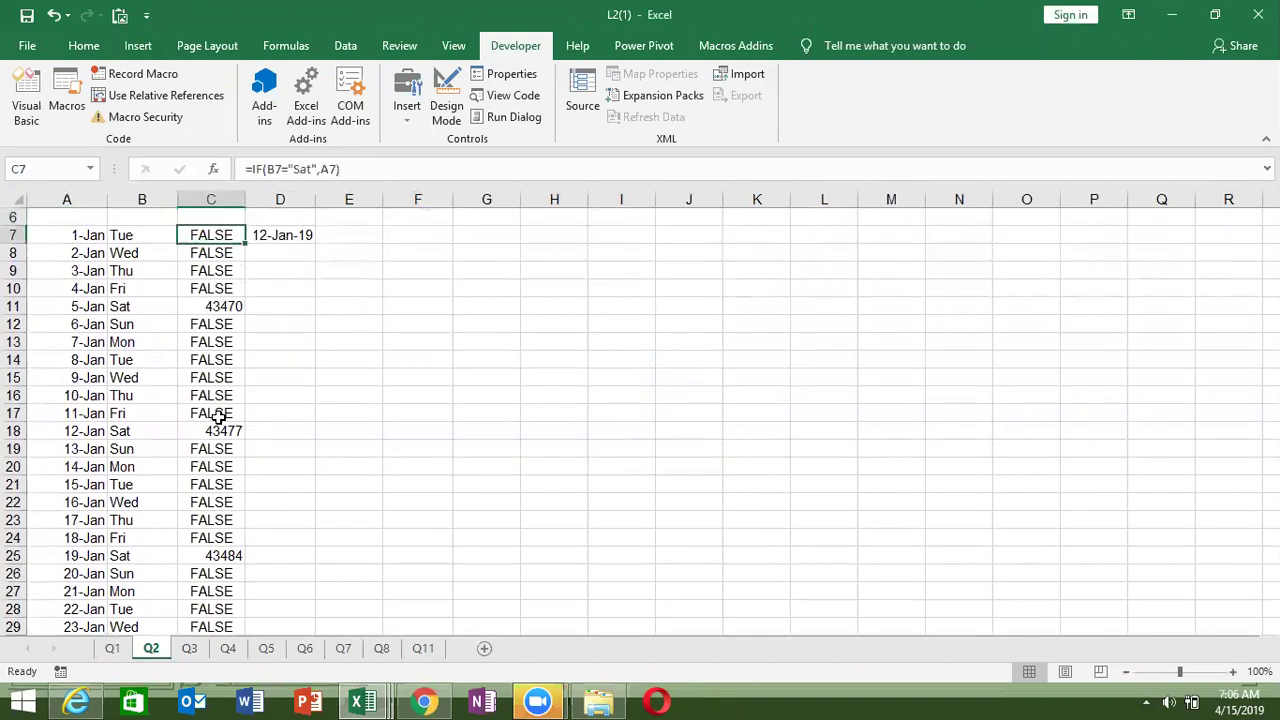
Review the Saturday flags in column C and the SMALL formula in D7 without changing them
{"action": "key", "text": "Up"}
{"action": "key", "text": "Up"}
{"action": "key", "text": "Up"}
{"action": "key", "text": "Up"}
{"action": "key", "text": "Down"}
{"action": "key", "text": "Down"}
{"action": "key", "text": "Down"}
{"action": "key", "text": "Down"}
{"action": "key", "text": "Down"}
{"action": "key", "text": "Down"}
{"action": "key", "text": "Down"}
{"action": "key", "text": "Down"}
{"action": "key", "text": "Down"}
{"action": "key", "text": "Up"}
{"action": "key", "text": "Down"}
{"action": "key", "text": "Down"}
{"action": "key", "text": "Down"}
{"action": "key", "text": "Down"}
{"action": "key", "text": "Down"}
{"action": "key", "text": "Down"}
{"action": "key", "text": "Down"}
{"action": "key", "text": "ctrl+Up"}
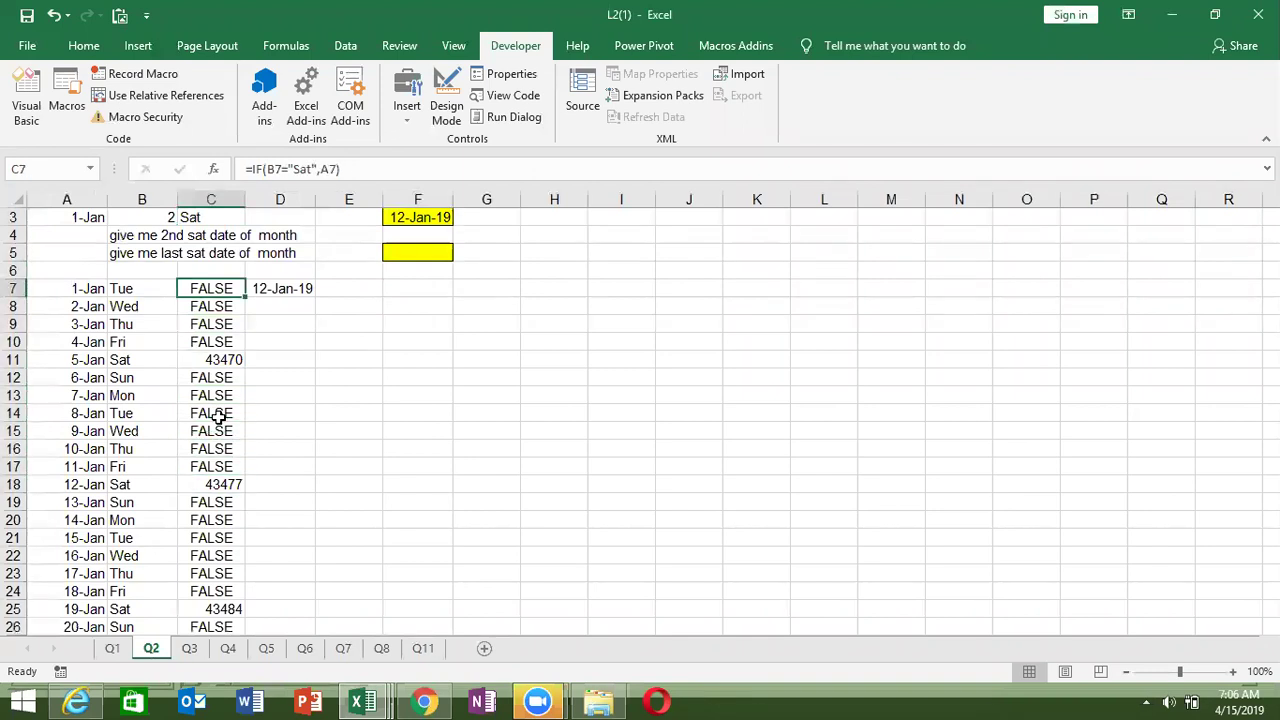
{"action": "key", "text": "Right"}
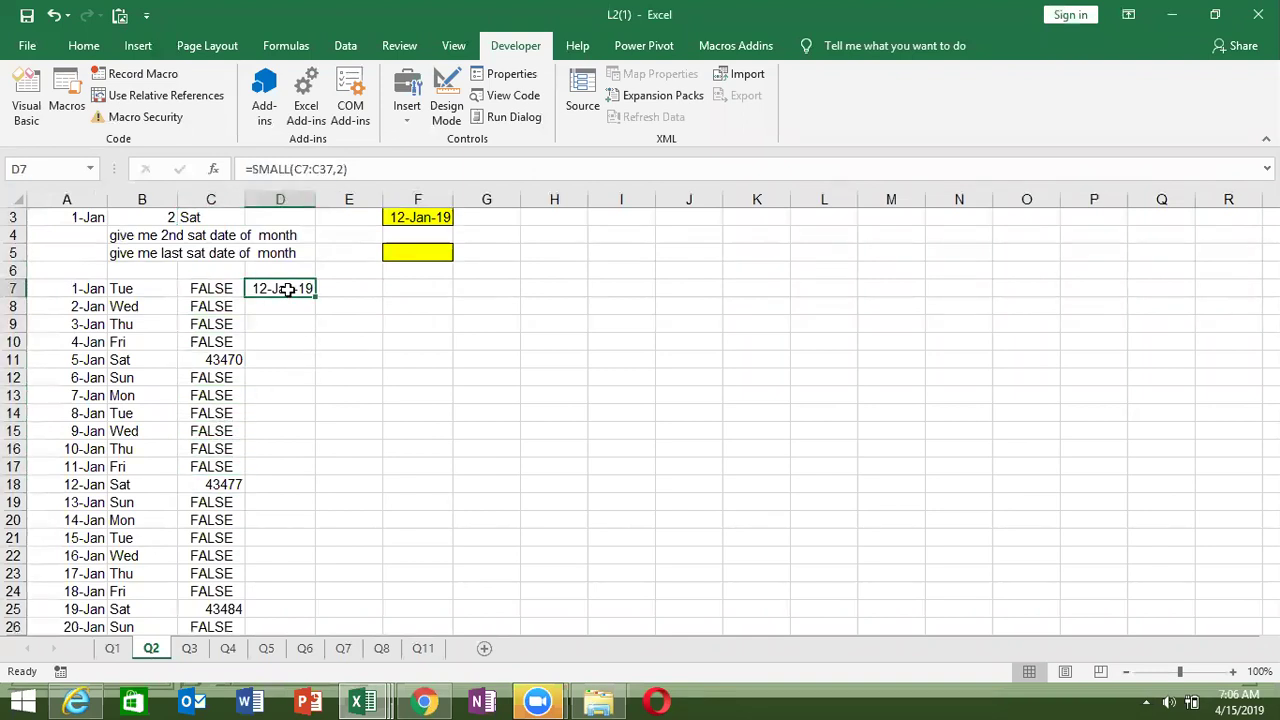
{"action": "key", "text": "F2"}
{"action": "key", "text": "Escape"}
Clear the helper table contents in A7:D37
{"action": "key", "text": "ctrl+Left"}
{"action": "key", "text": "ctrl+shift+Right"}
{"action": "key", "text": "ctrl+shift+Down"}
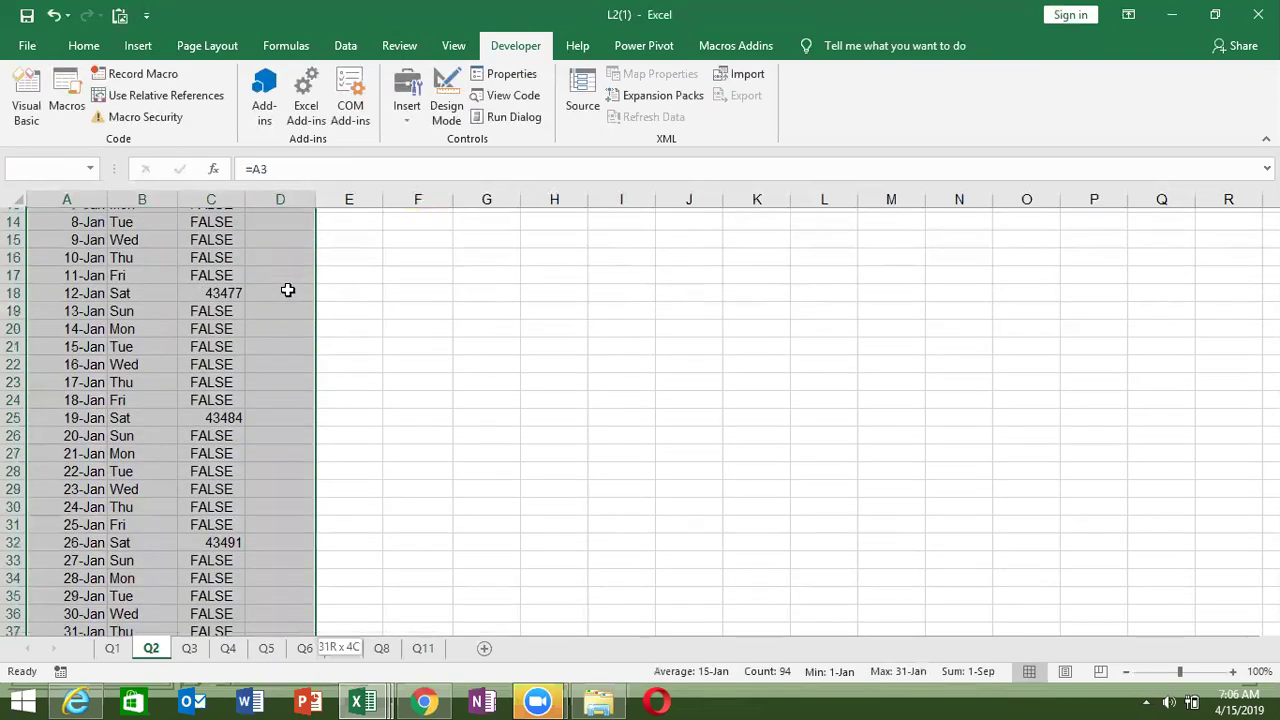
{"action": "key", "text": "Delete"}
Go to F3, then check the CDay Saturday-count formula in F5 on sheet Q1
{"action": "scroll", "coordinate": [287, 290], "scroll_direction": "up", "scroll_amount": 5}
{"action": "key", "text": "Up"}
{"action": "key", "text": "Right"}
{"action": "key", "text": "Right"}
{"action": "key", "text": "Right"}
{"action": "key", "text": "Right"}
{"action": "key", "text": "Right"}
{"action": "key", "text": "Up"}
{"action": "key", "text": "Up"}
{"action": "key", "text": "Up"}
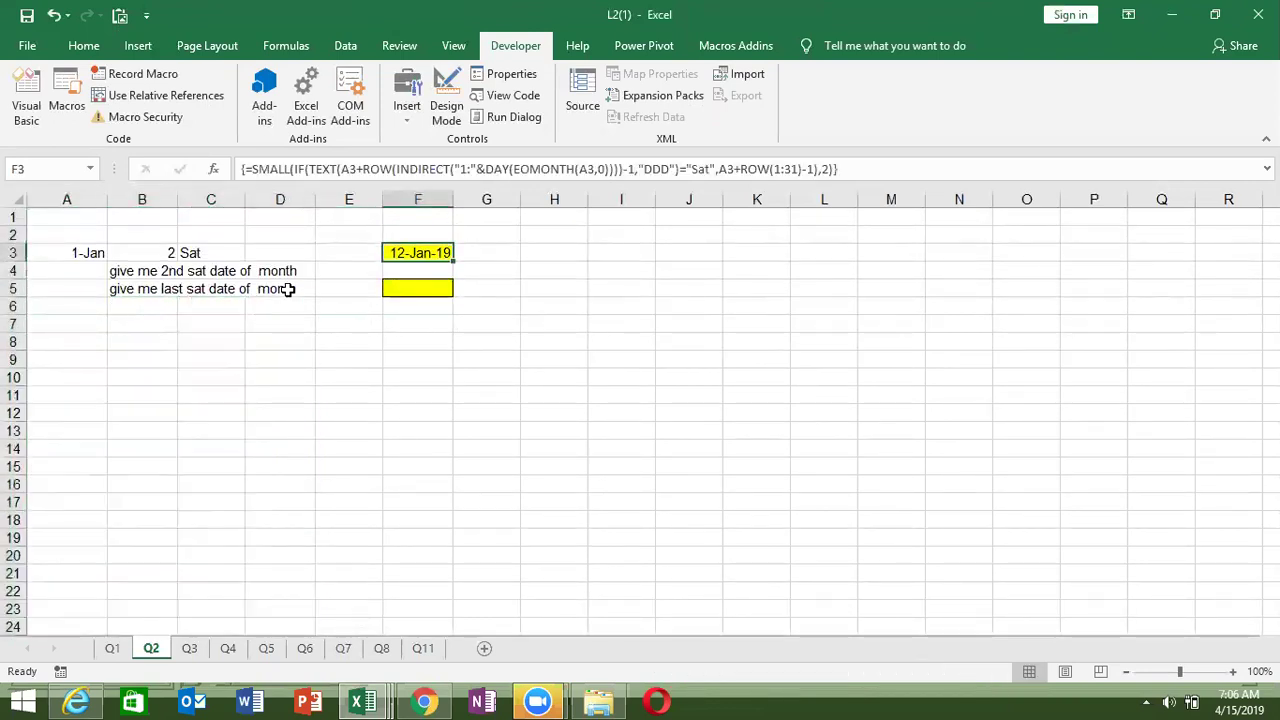
{"action": "key", "text": "Up"}
{"action": "key", "text": "Up"}
{"action": "key", "text": "Down"}
{"action": "key", "text": "Down"}
{"action": "left_click", "coordinate": [114, 649]}
{"action": "left_click", "coordinate": [423, 287]}
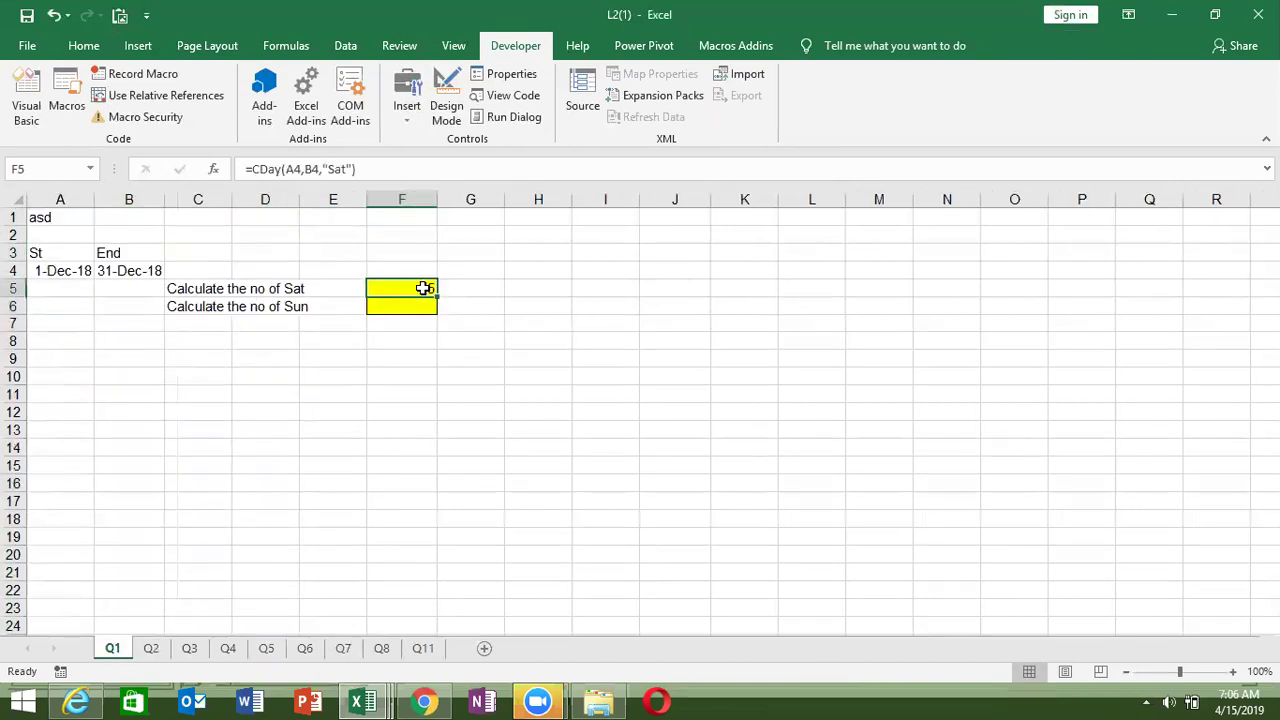
{"action": "double_click", "coordinate": [423, 288]}
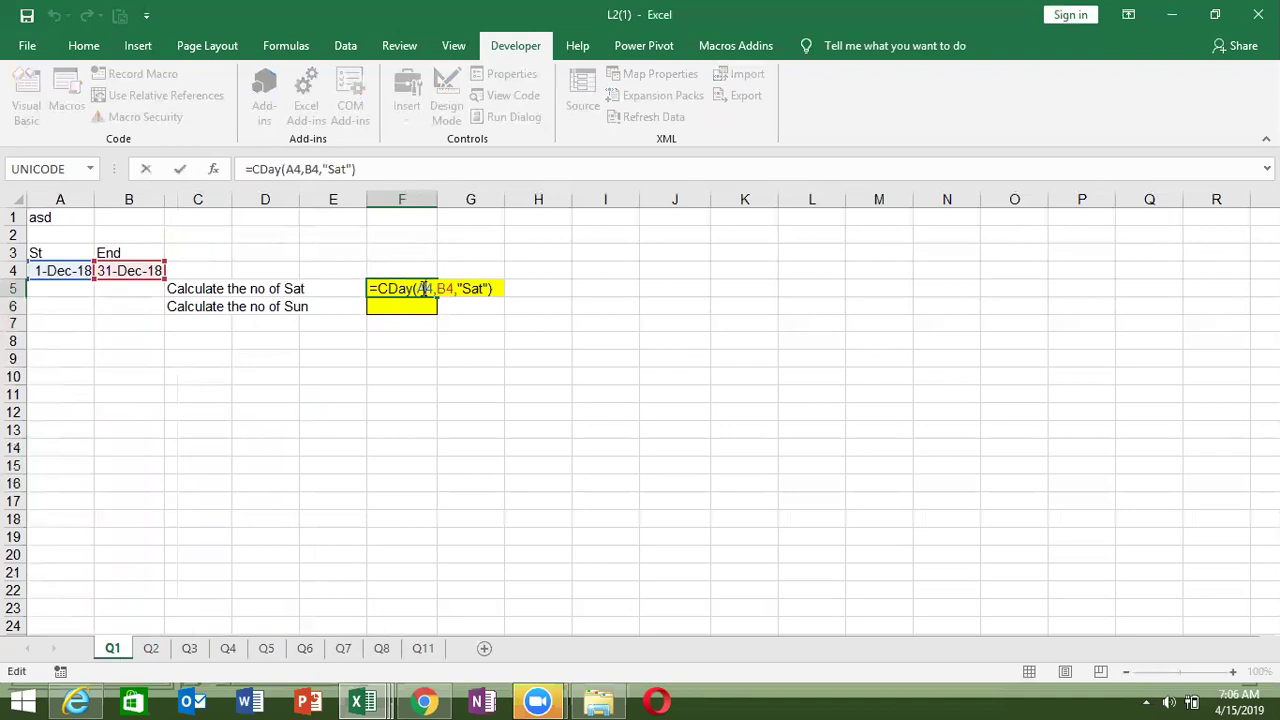
{"action": "key", "text": "Escape"}
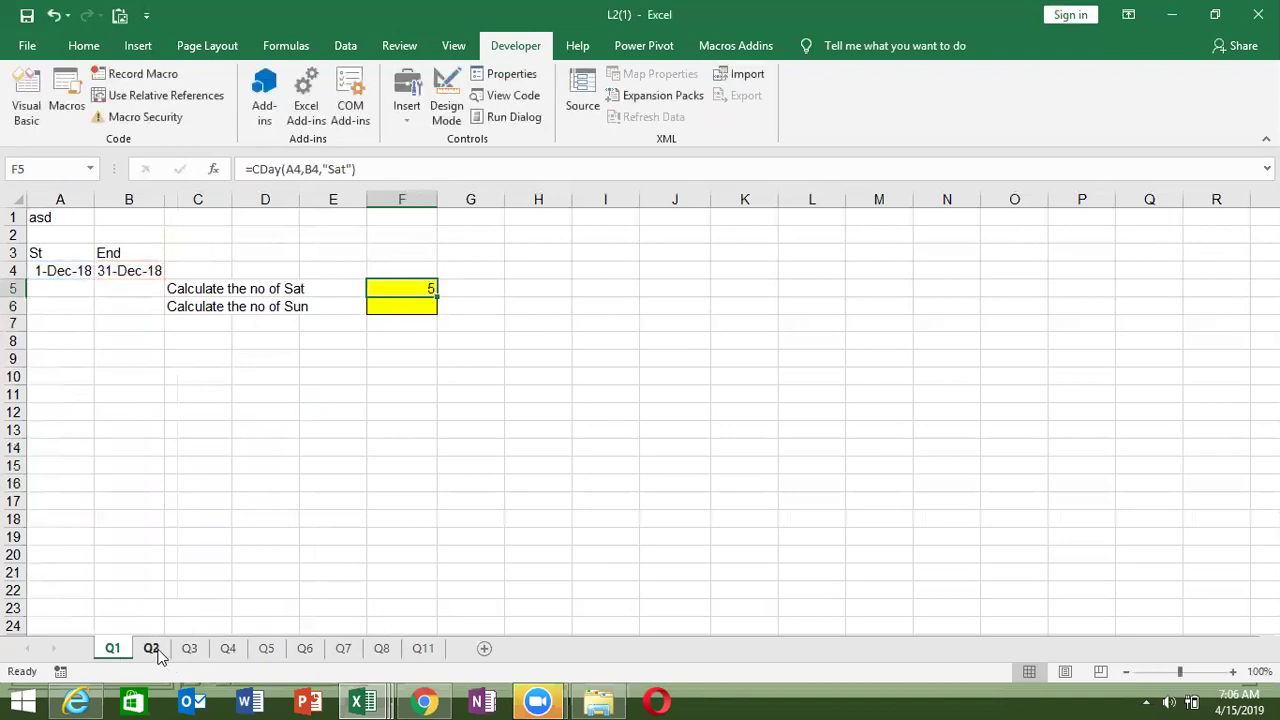
Clear Q2's second-Saturday formula in F3 and open the VBA editor with Alt+F11
{"action": "left_click", "coordinate": [155, 650]}
{"action": "key", "text": "Delete"}
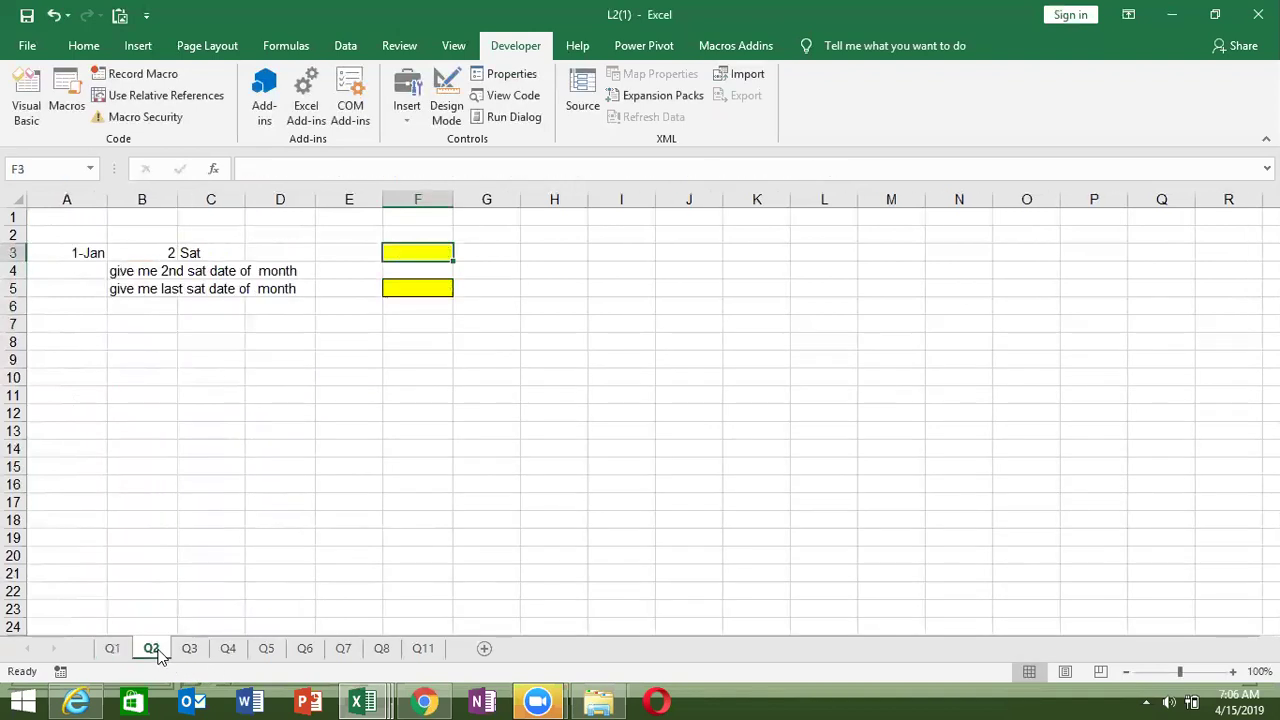
{"action": "key", "text": "alt+F11"}
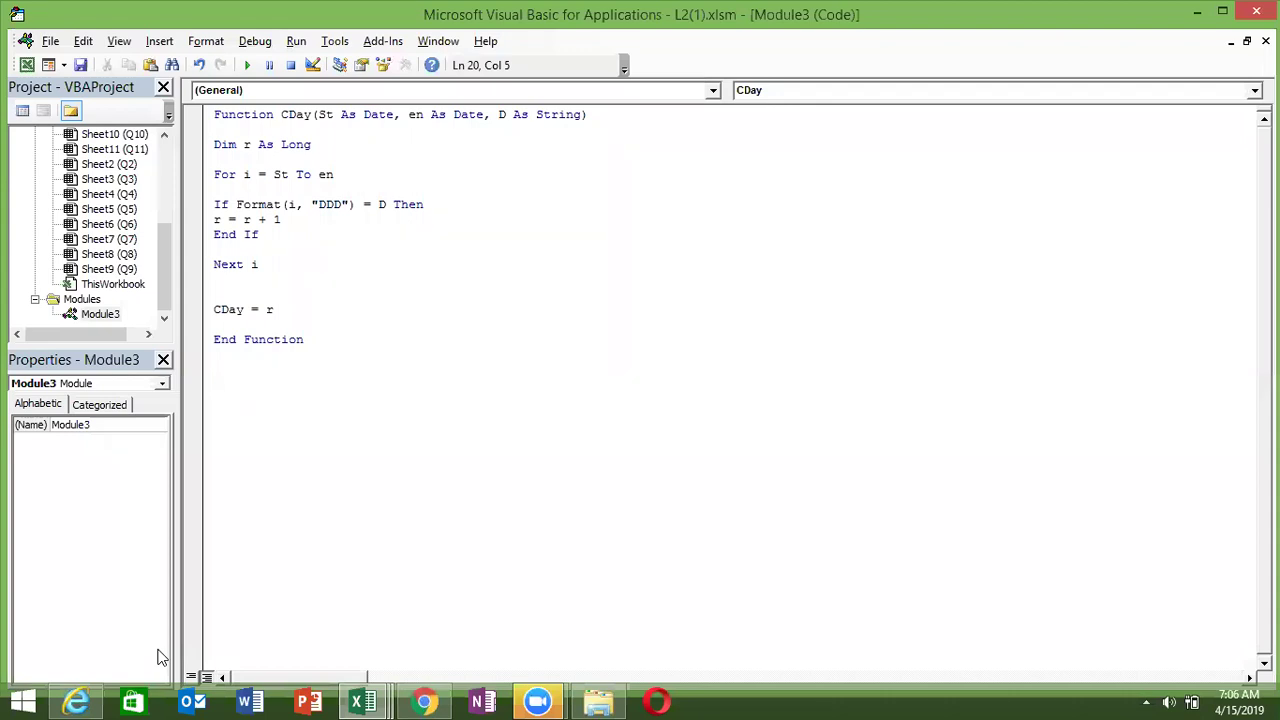
Write the header Function NDay(st As Date, n As Long, D As String)
{"action": "type", "text": "fu"}
{"action": "key", "text": "BackSpace"}
{"action": "type", "text": "unction "}
{"action": "type", "text": "NDay("}
{"action": "type", "text": "st as date"}
{"action": "key", "text": "Tab"}
{"action": "type", "text": ",n as long"}
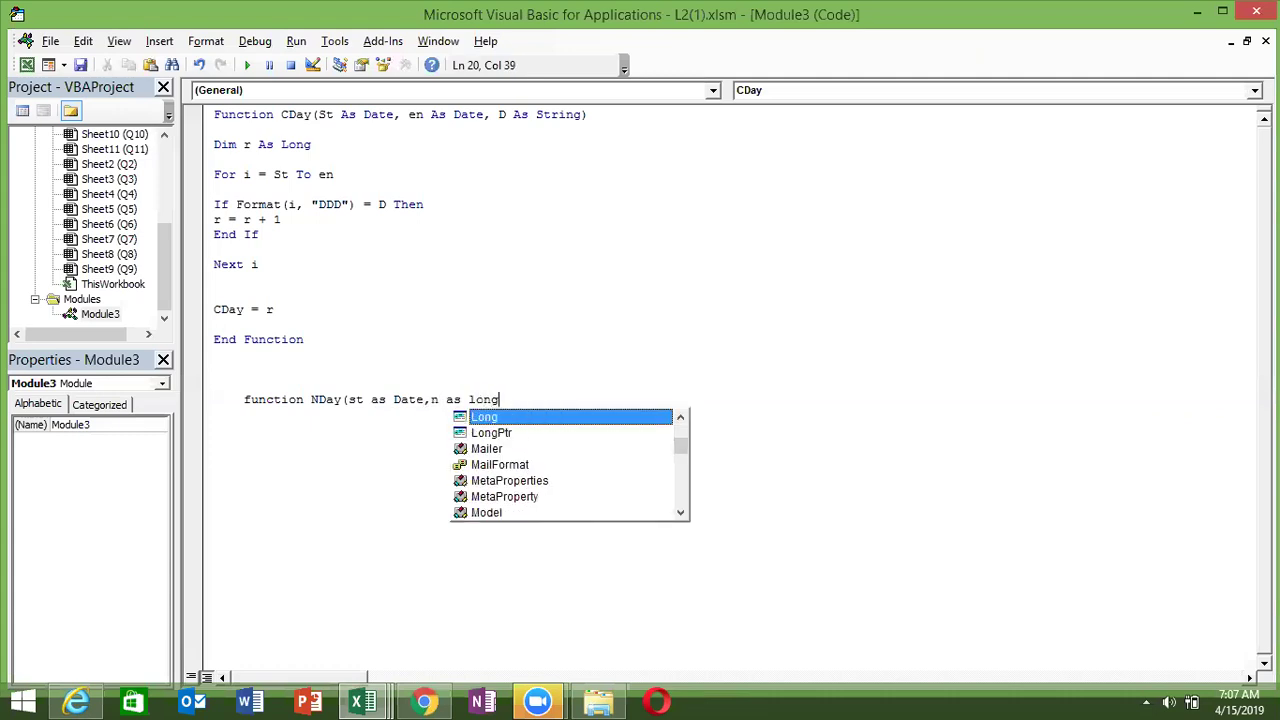
{"action": "key", "text": "Tab"}
{"action": "type", "text": ",D a"}
{"action": "key", "text": "BackSpace"}
{"action": "type", "text": "as "}
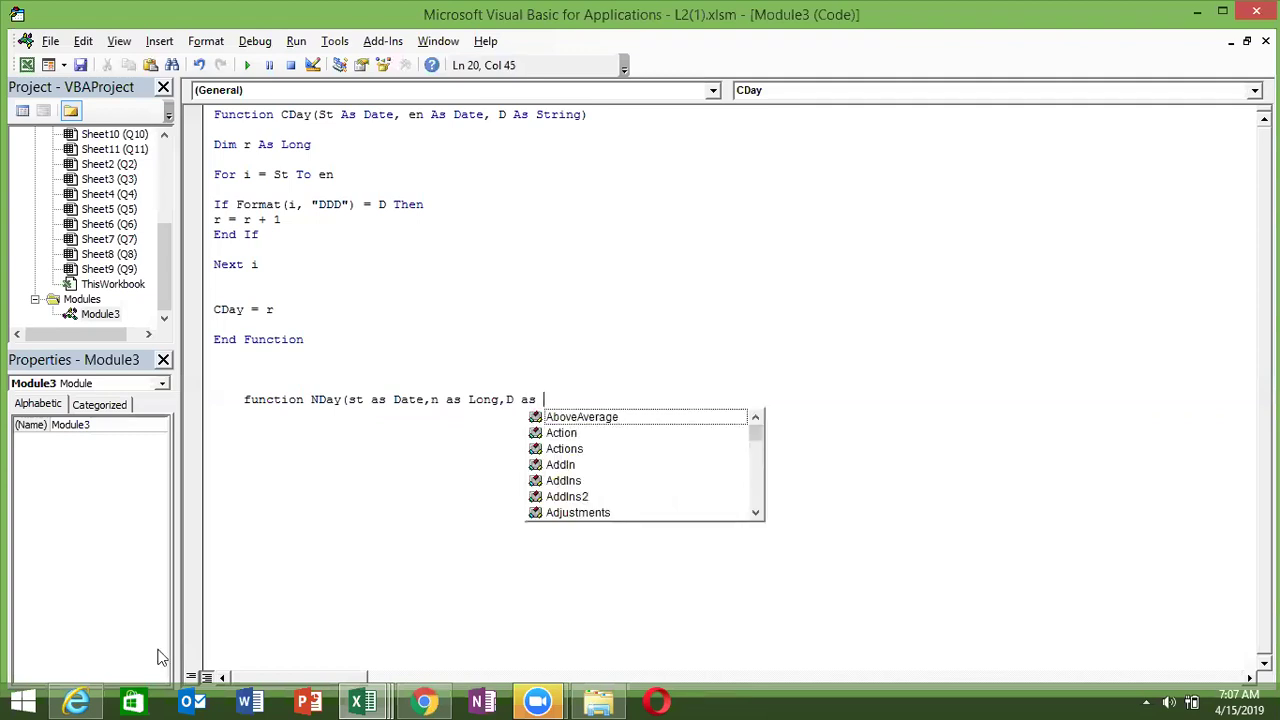
{"action": "type", "text": "str"}
{"action": "key", "text": "Tab"}
{"action": "type", "text": ")"}
{"action": "key", "text": "Return"}
{"action": "key", "text": "Return"}
{"action": "key", "text": "Return"}
{"action": "key", "text": "Return"}
{"action": "key", "text": "Return"}
Add a blank line inside NDay and move to CDay's Dim r As Long line
{"action": "key", "text": "Up"}
{"action": "key", "text": "Up"}
{"action": "key", "text": "Up"}
{"action": "key", "text": "Up"}
{"action": "key", "text": "Up"}
{"action": "key", "text": "Up"}
{"action": "key", "text": "Up"}
{"action": "key", "text": "Up"}
{"action": "key", "text": "Up"}
{"action": "key", "text": "Down"}
{"action": "key", "text": "Down"}
{"action": "key", "text": "Left"}
{"action": "key", "text": "Left"}
{"action": "key", "text": "Down"}
{"action": "key", "text": "Down"}
{"action": "key", "text": "Up"}
{"action": "key", "text": "Up"}
{"action": "key", "text": "End"}
{"action": "key", "text": "Left"}
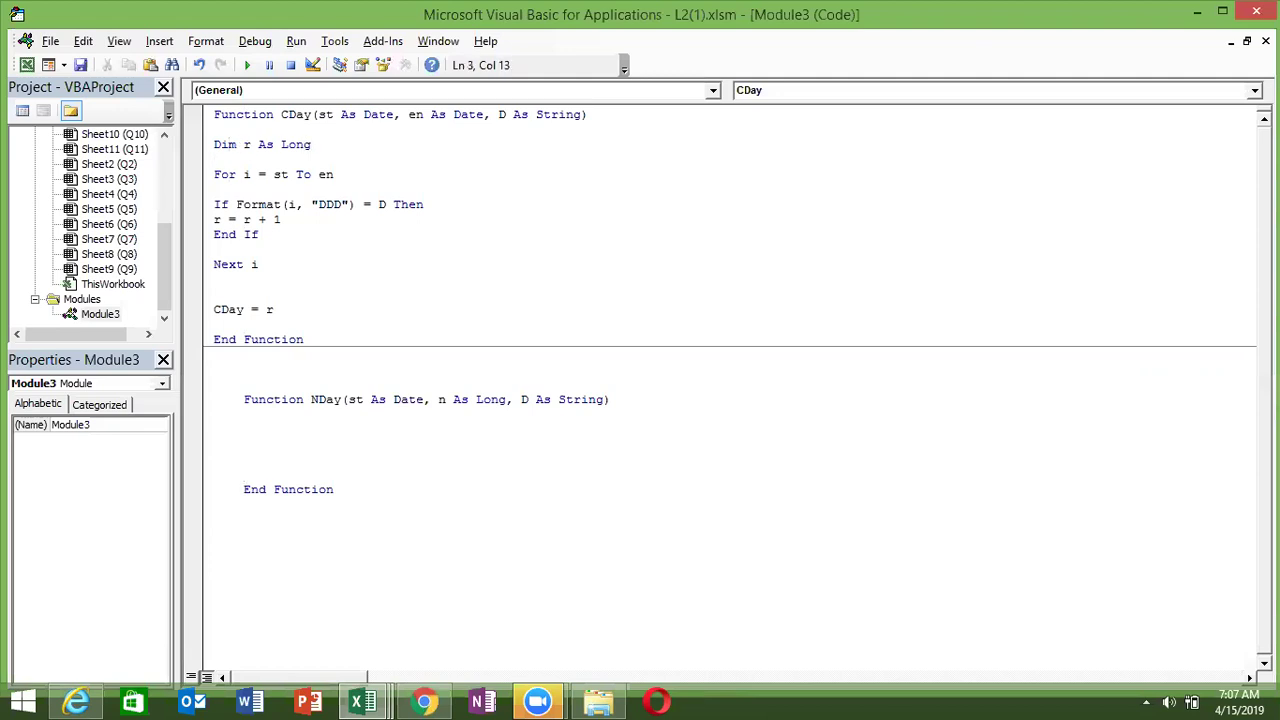
{"action": "key", "text": "Left"}
{"action": "key", "text": "Left"}
{"action": "key", "text": "Left"}
{"action": "key", "text": "Left"}
{"action": "key", "text": "Left"}
{"action": "key", "text": "Left"}
{"action": "key", "text": "Left"}
{"action": "key", "text": "Left"}
{"action": "key", "text": "Left"}
Copy CDay's Dim line and loop through Next i and paste them into NDay
{"action": "key", "text": "shift+Right"}
{"action": "key", "text": "shift+Down"}
{"action": "key", "text": "shift+Down"}
{"action": "key", "text": "shift+Right"}
{"action": "key", "text": "shift+Right"}
{"action": "key", "text": "shift+End"}
{"action": "key", "text": "shift+Right"}
{"action": "key", "text": "shift+Down"}
{"action": "key", "text": "shift+Down"}
{"action": "key", "text": "shift+Down"}
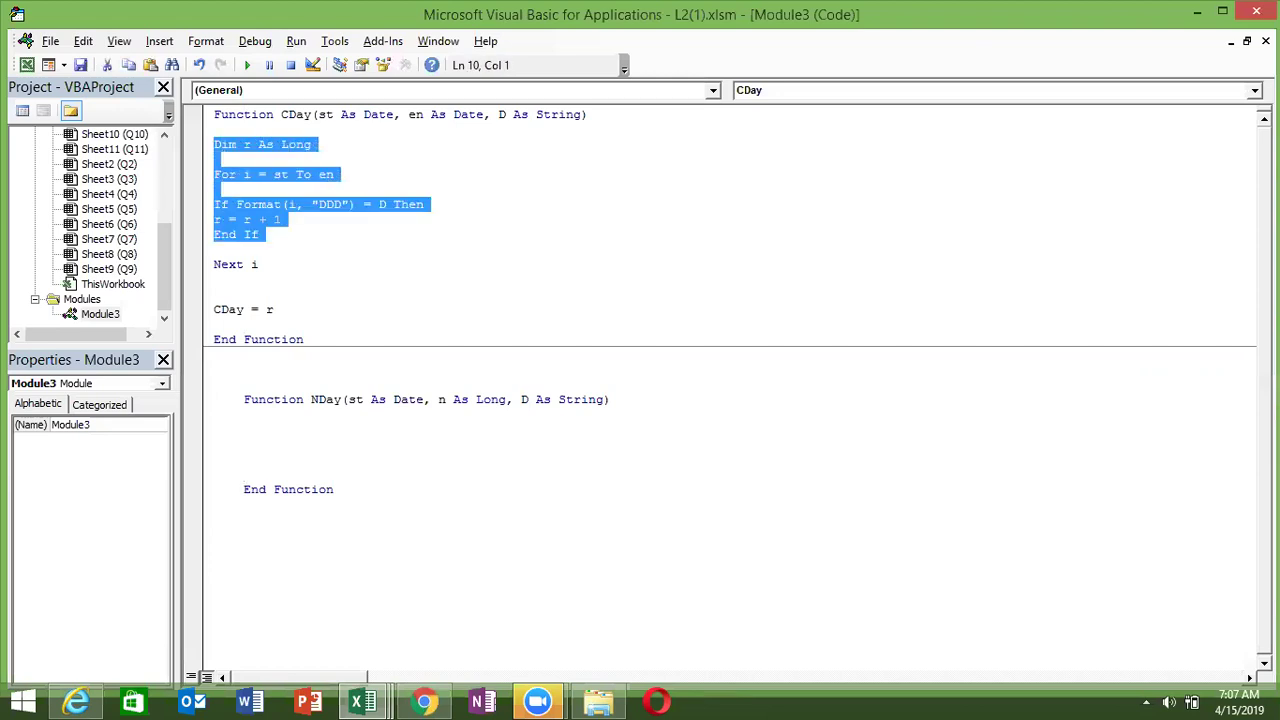
{"action": "key", "text": "shift+Down"}
{"action": "key", "text": "shift+Down"}
{"action": "key", "text": "ctrl+c"}
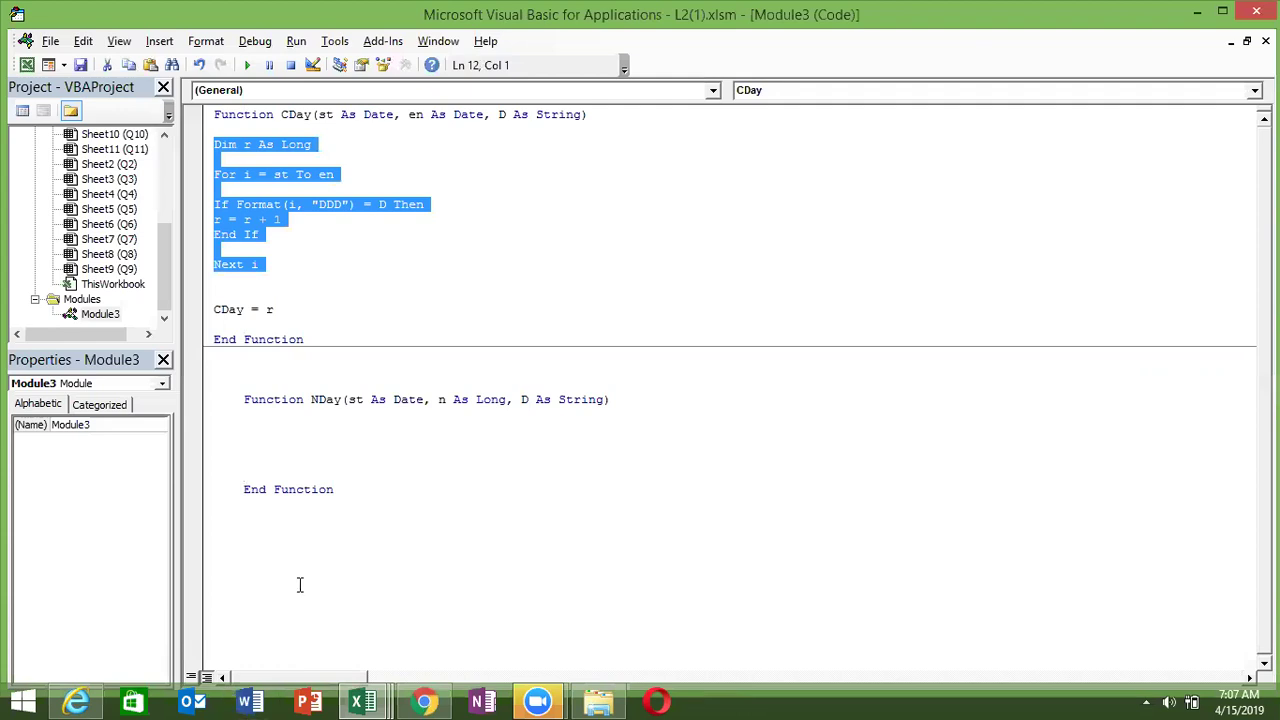
{"action": "left_click", "coordinate": [267, 431]}
{"action": "key", "text": "Return"}
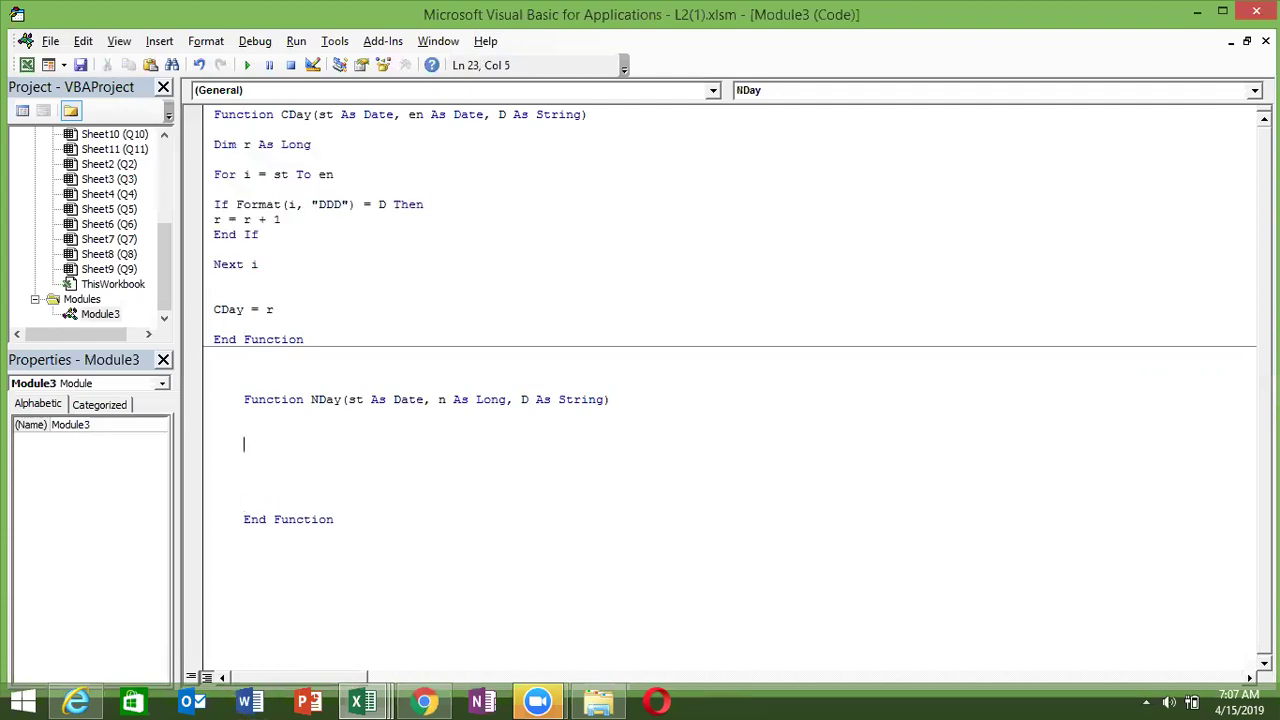
{"action": "key", "text": "ctrl+v"}
Make NDay's For loop end at Application.WorksheetFunction.EoMonth(st, 0)
{"action": "left_click", "coordinate": [337, 475]}
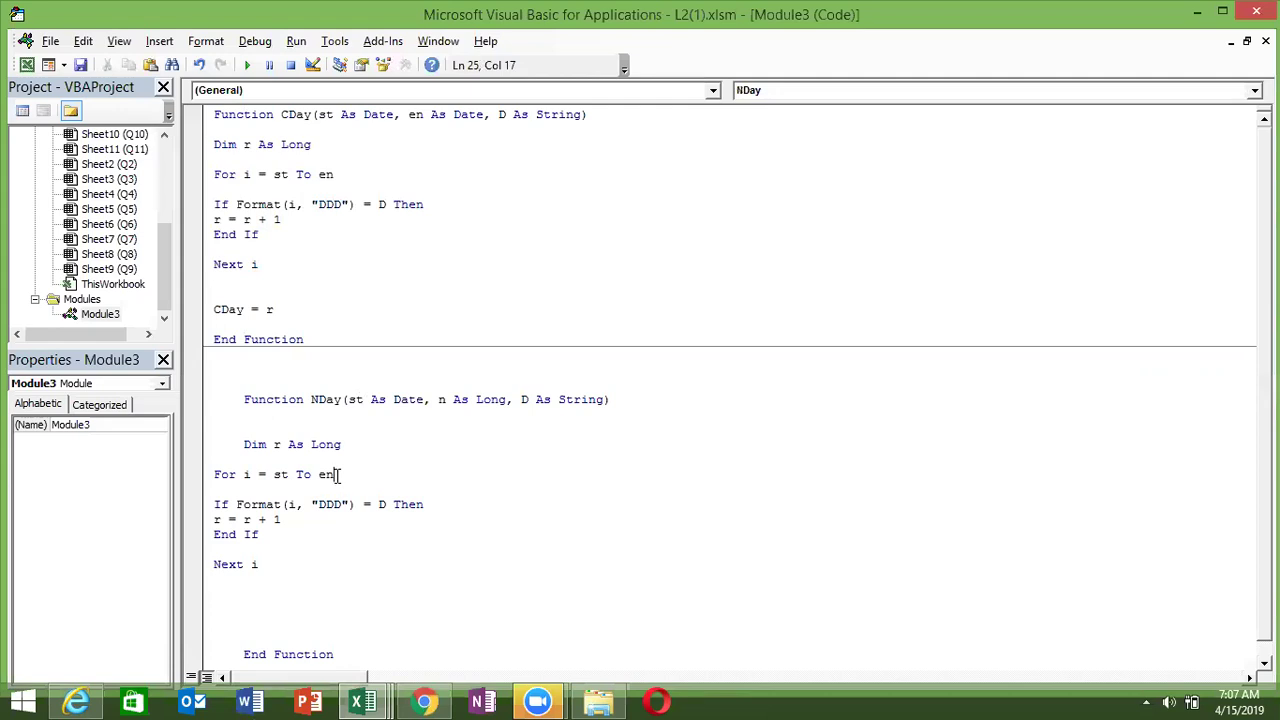
{"action": "double_click", "coordinate": [337, 475]}
{"action": "type", "text": "day("}
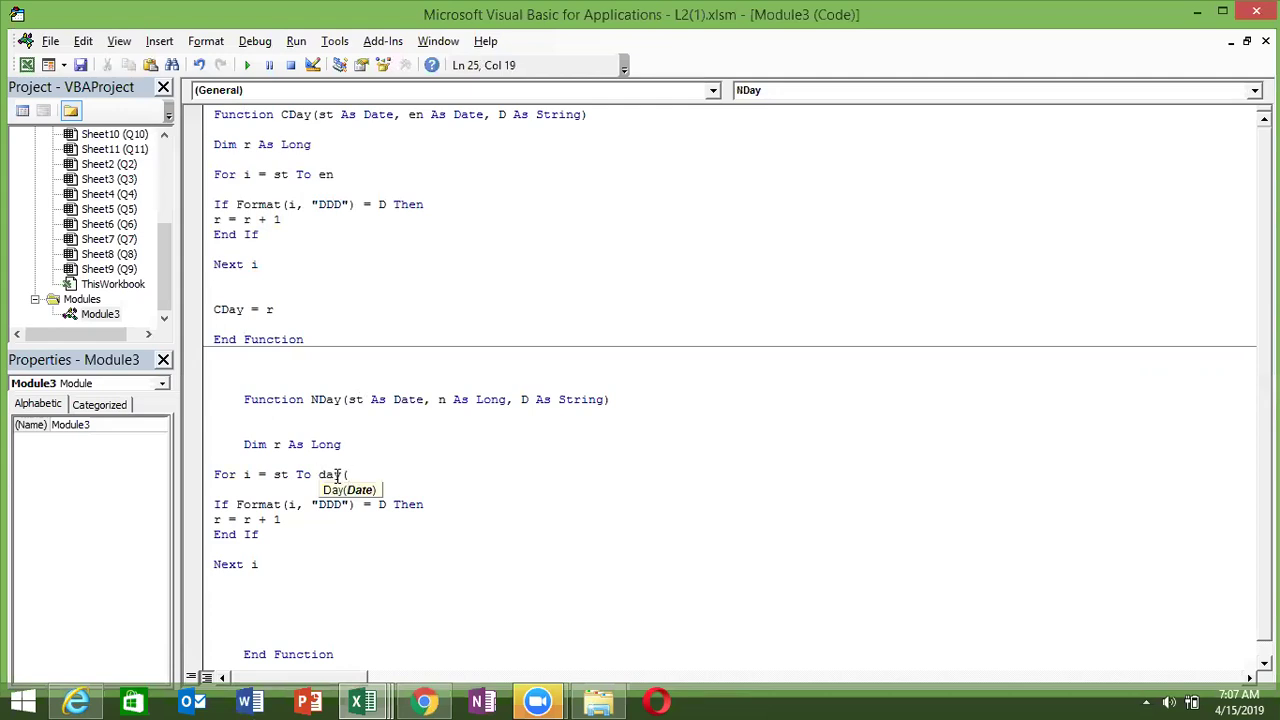
{"action": "type", "text": "application."}
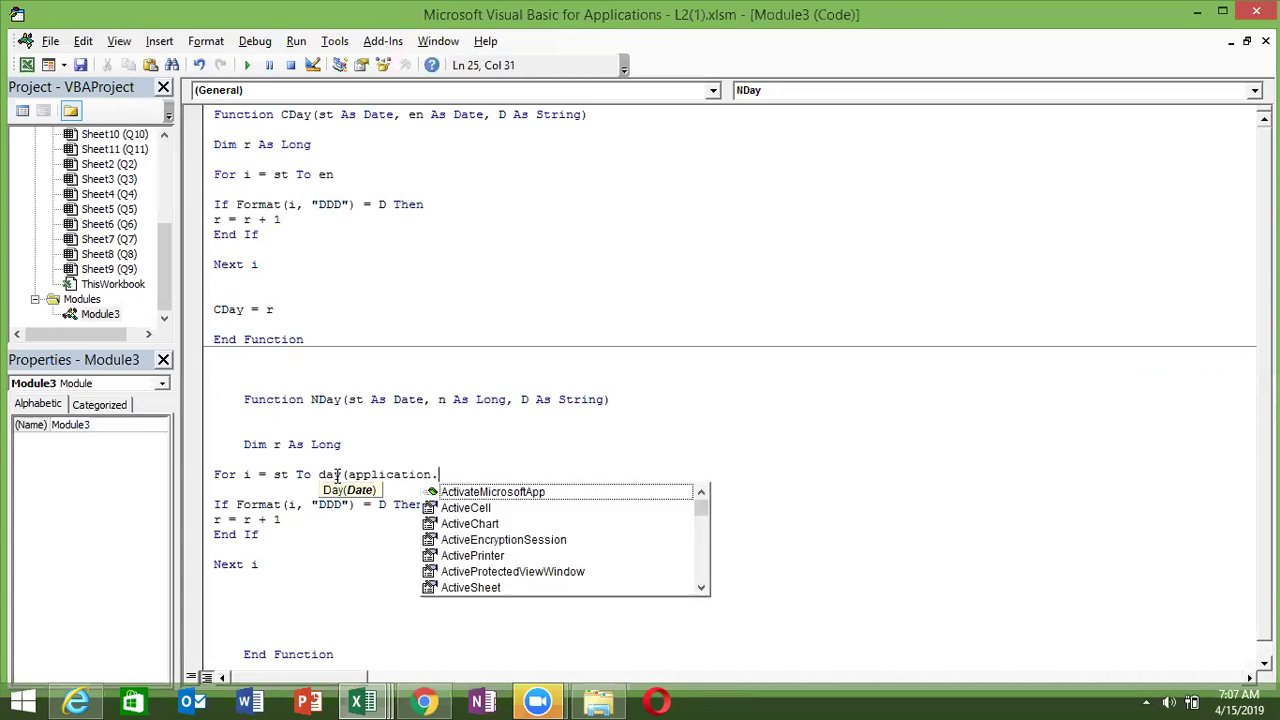
{"action": "type", "text": "ec"}
{"action": "type", "text": "o"}
{"action": "key", "text": "BackSpace"}
{"action": "key", "text": "BackSpace"}
{"action": "key", "text": "BackSpace"}
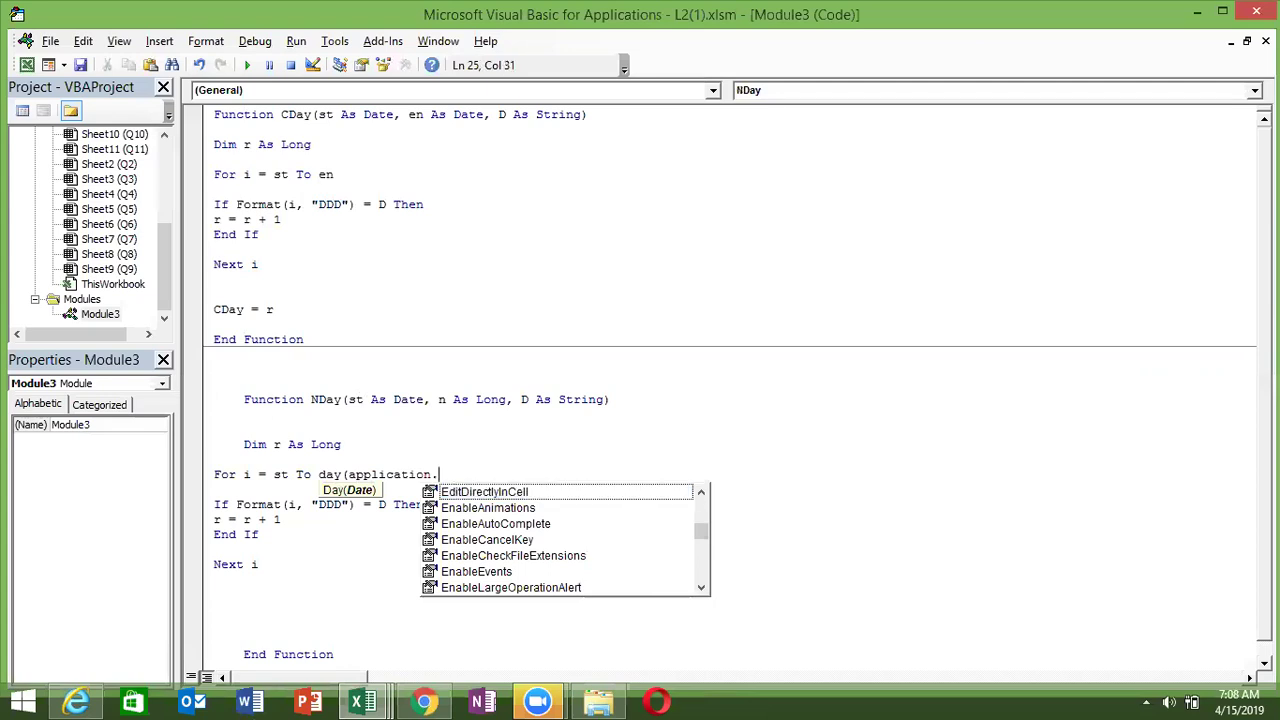
{"action": "type", "text": "wo"}
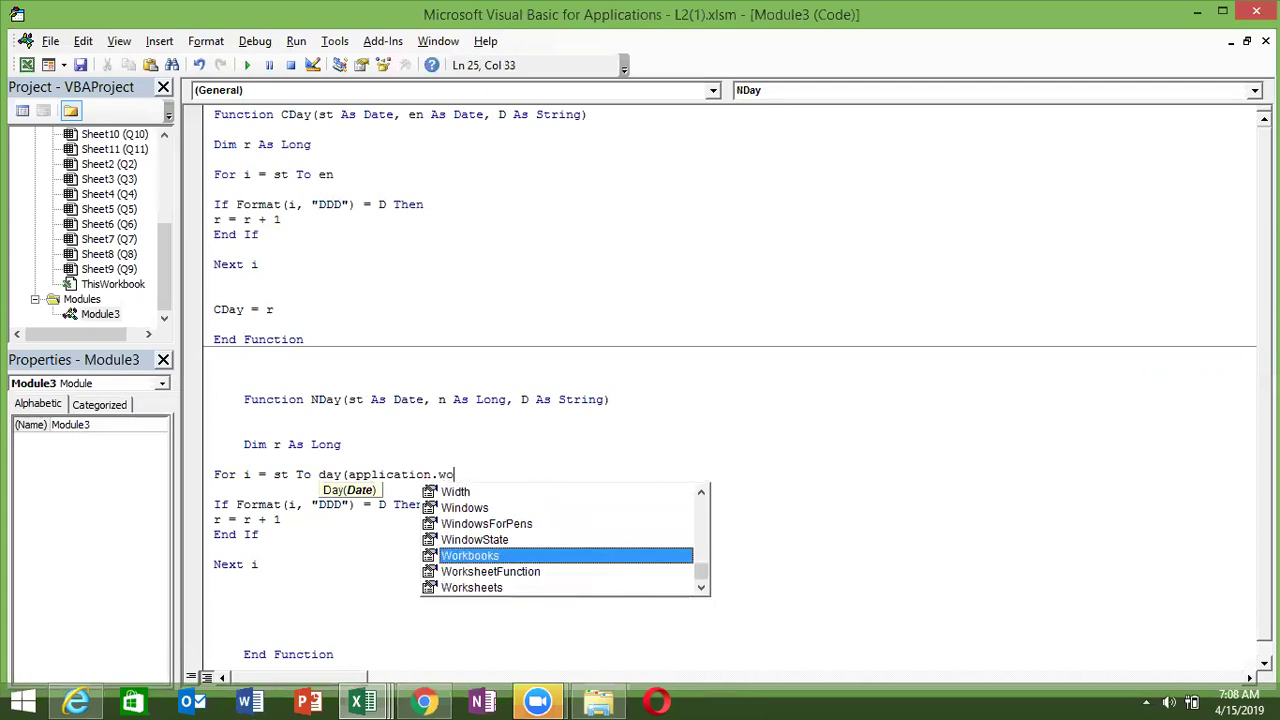
{"action": "key", "text": "Down"}
{"action": "key", "text": "Tab"}
{"action": "type", "text": ".eo"}
{"action": "key", "text": "Tab"}
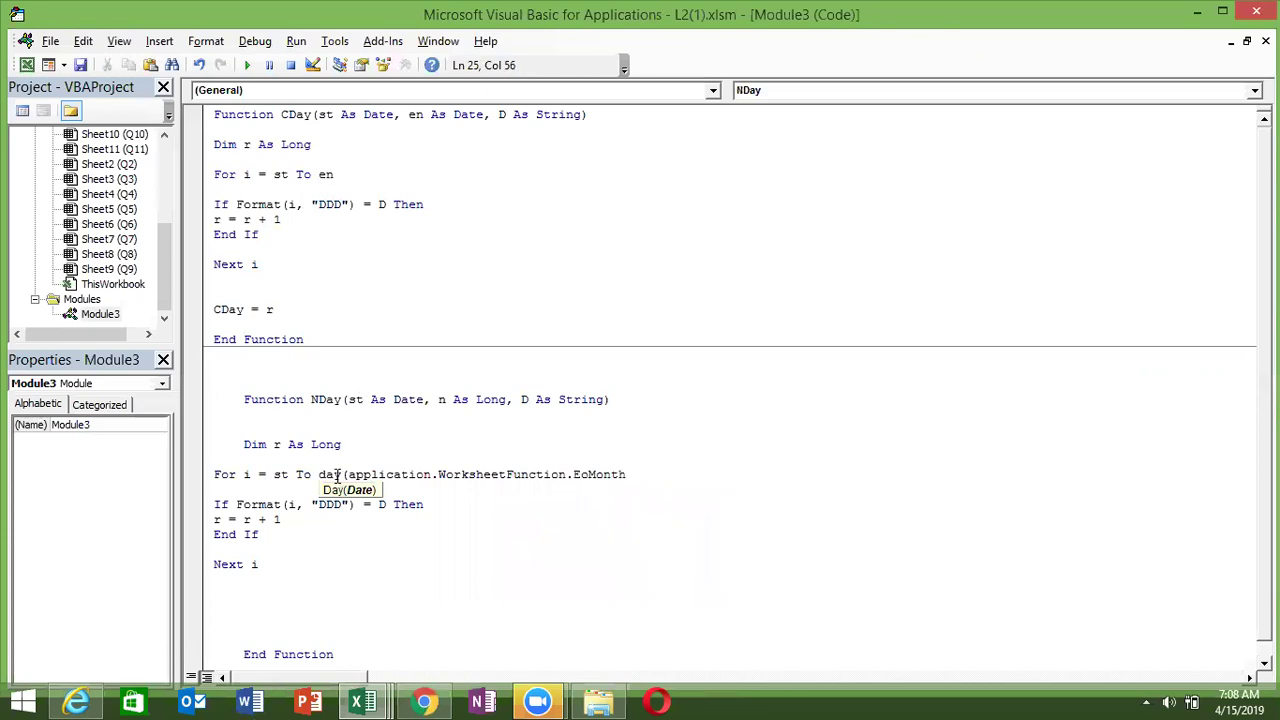
{"action": "type", "text": "(D"}
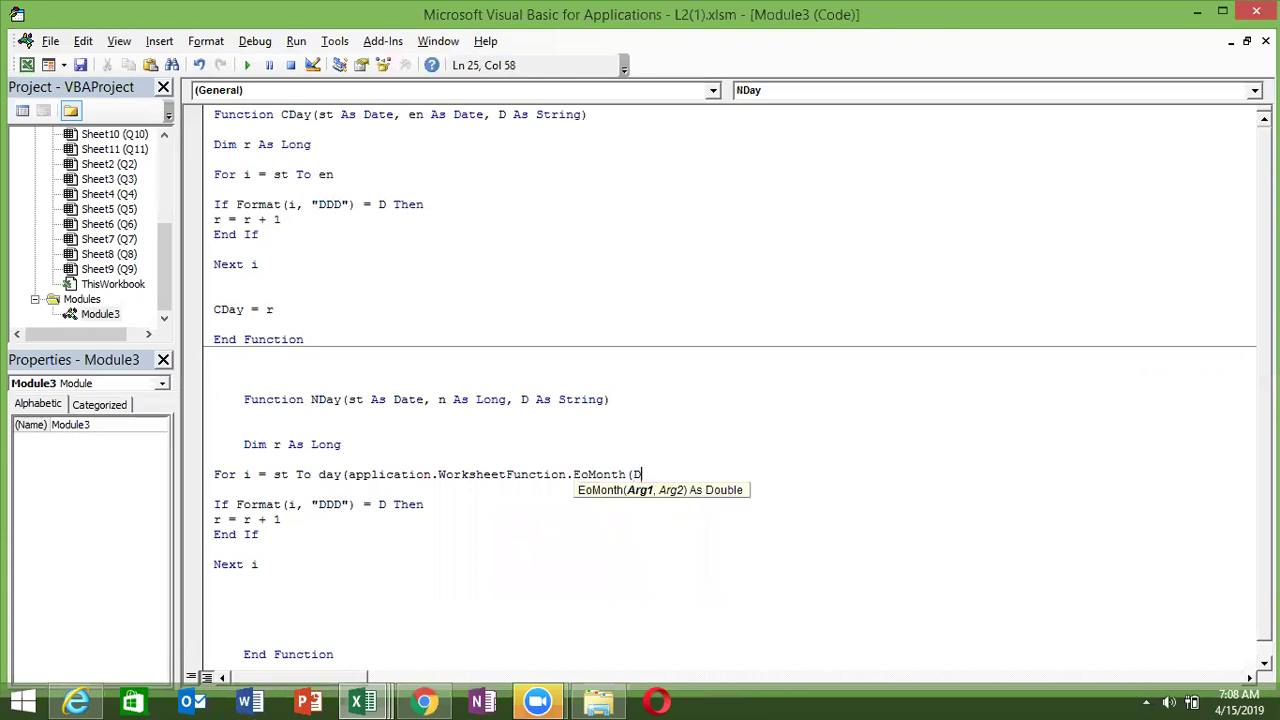
{"action": "key", "text": "BackSpace"}
{"action": "type", "text": "st,0"}
{"action": "type", "text": ")"}
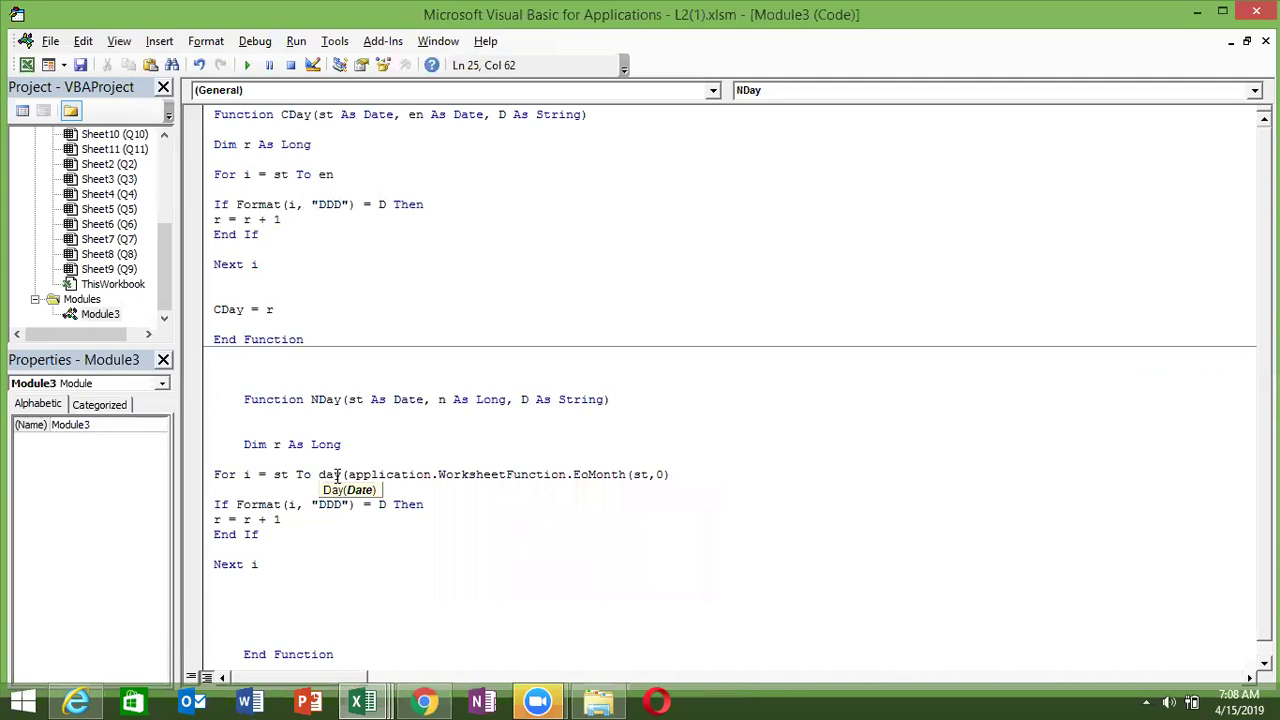
{"action": "type", "text": ")"}
{"action": "key", "text": "Down"}
Remove the leftover Day( text, stray D and extra bracket from the For line
{"action": "left_click", "coordinate": [280, 474]}
{"action": "double_click", "coordinate": [280, 474]}
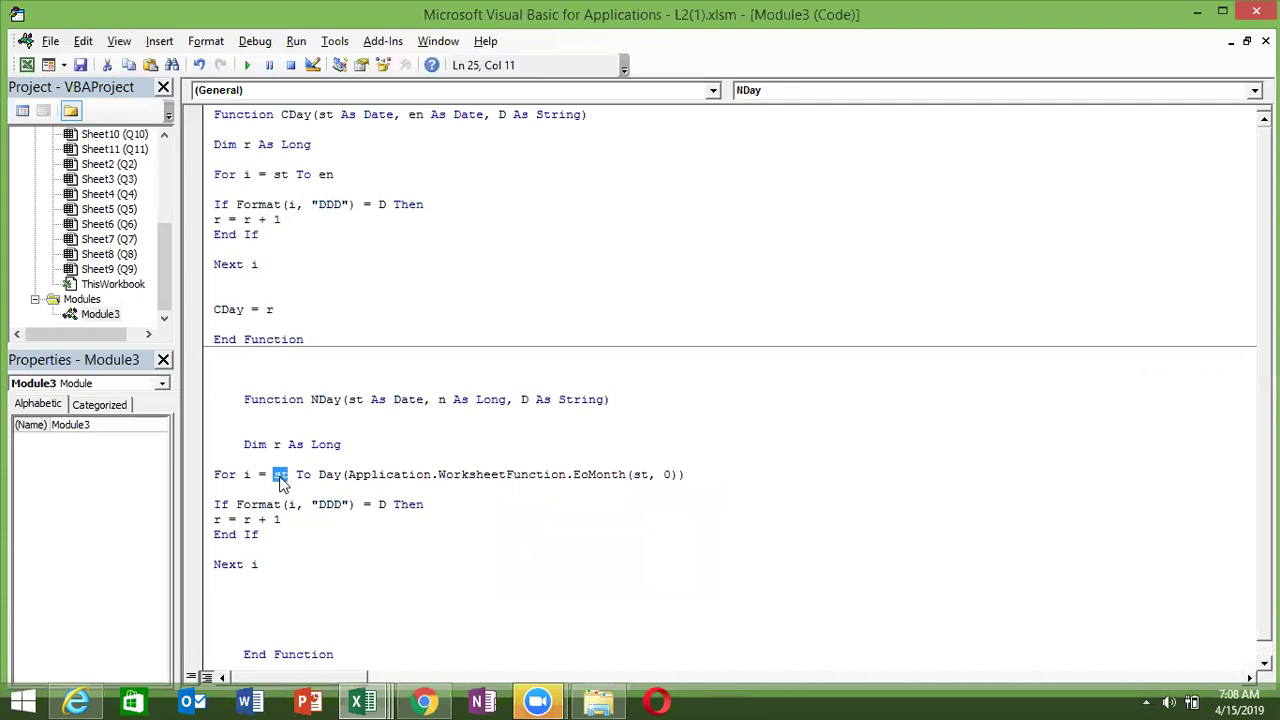
{"action": "key", "text": "Down"}
{"action": "left_click", "coordinate": [348, 474]}
{"action": "key", "text": "BackSpace"}
{"action": "key", "text": "BackSpace"}
{"action": "key", "text": "BackSpace"}
{"action": "key", "text": "BackSpace"}
{"action": "left_click", "coordinate": [660, 476]}
{"action": "key", "text": "BackSpace"}
{"action": "left_click", "coordinate": [620, 519]}
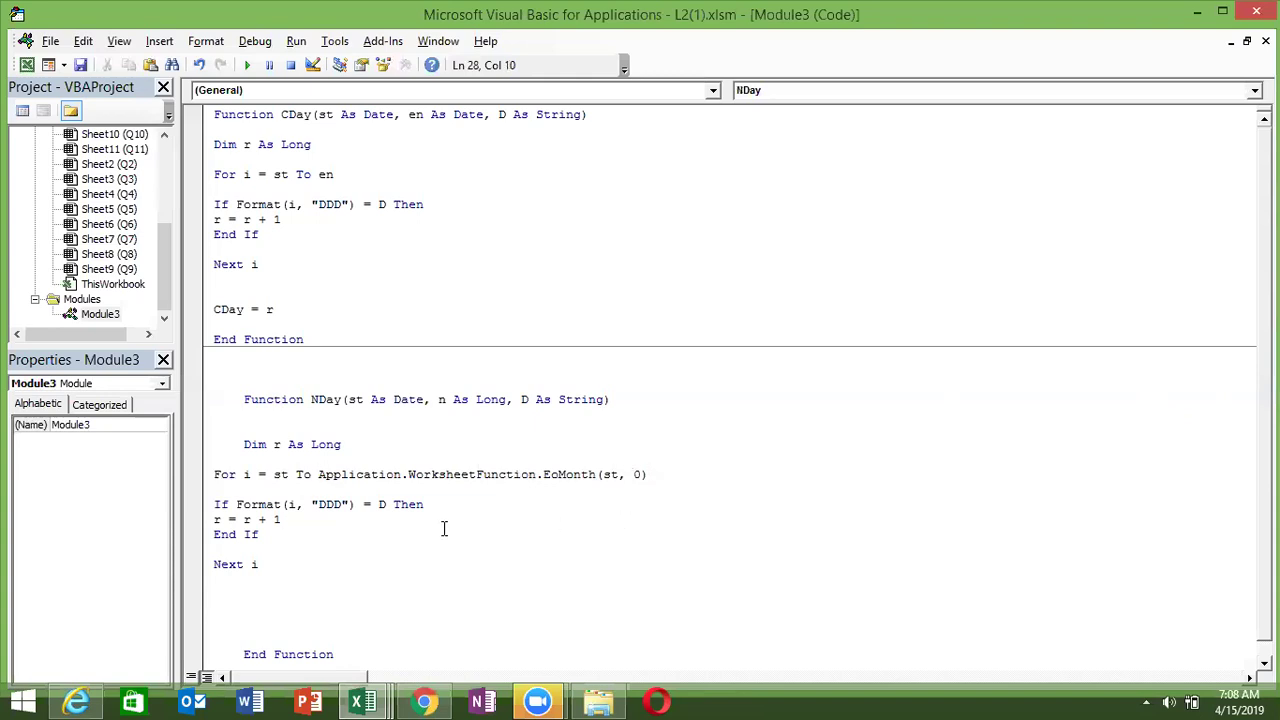
Inside the loop add If r = n Then, NDay = i, Exit Function and End If
{"action": "left_click", "coordinate": [383, 504]}
{"action": "left_click", "coordinate": [215, 534]}
{"action": "key", "text": "Return"}
{"action": "key", "text": "Return"}
{"action": "key", "text": "Return"}
{"action": "key", "text": "Up"}
{"action": "key", "text": "Up"}
{"action": "key", "text": "Up"}
{"action": "key", "text": "Tab"}
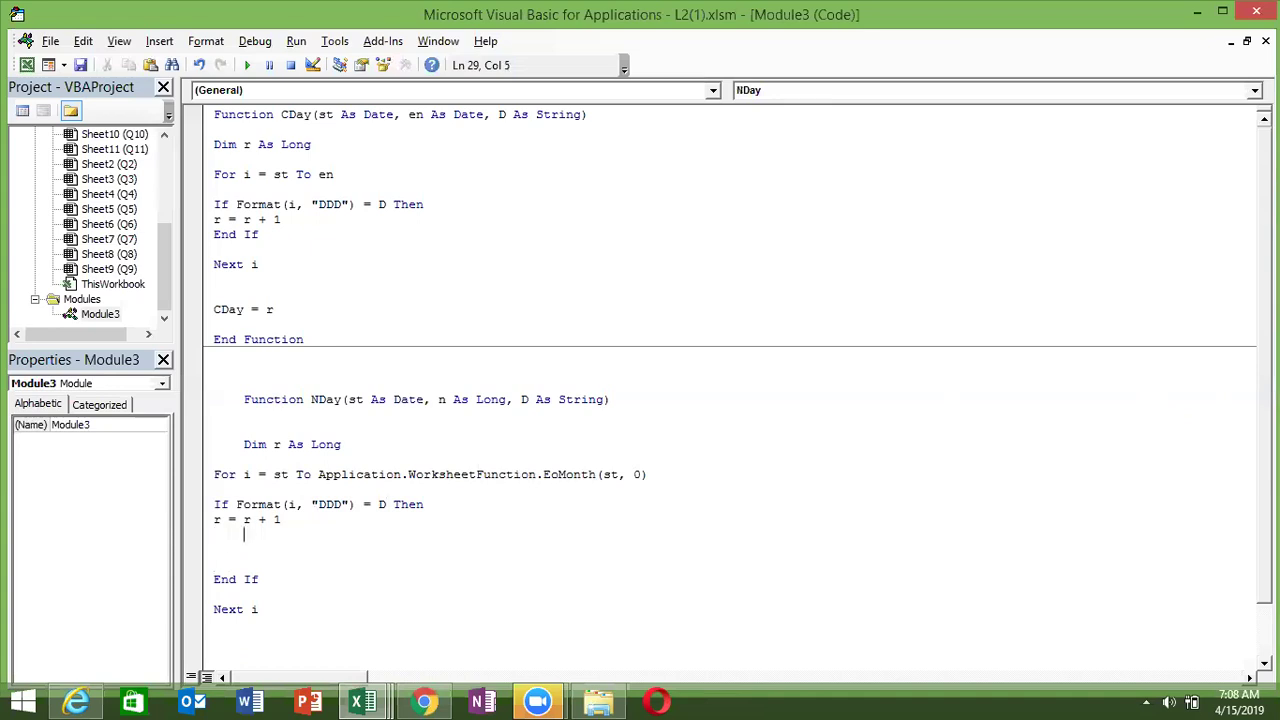
{"action": "type", "text": "if"}
{"action": "type", "text": "r"}
{"action": "type", "text": "="}
{"action": "type", "text": "n"}
{"action": "type", "text": "then"}
{"action": "key", "text": "Return"}
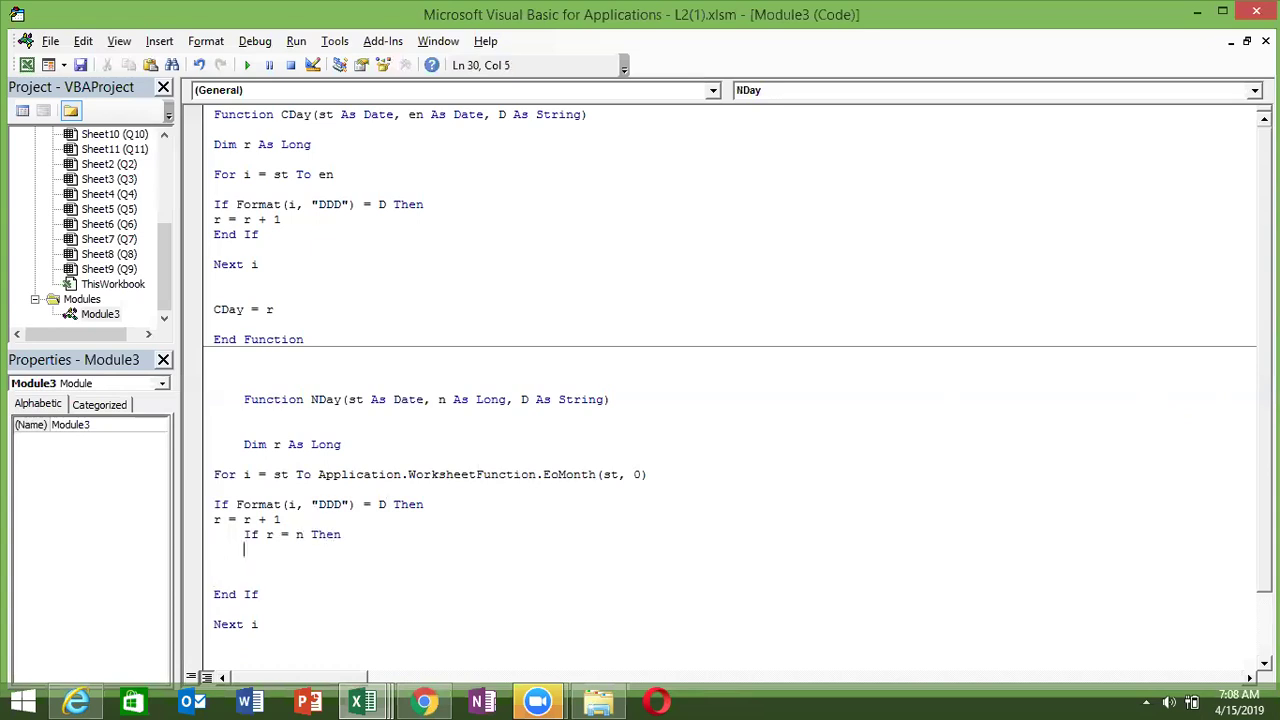
{"action": "type", "text": "NDay="}
{"action": "type", "text": "i"}
{"action": "left_click", "coordinate": [214, 564]}
{"action": "key", "text": "Tab"}
{"action": "type", "text": "exit function"}
{"action": "key", "text": "Return"}
{"action": "type", "text": "end if"}
{"action": "key", "text": "Up"}
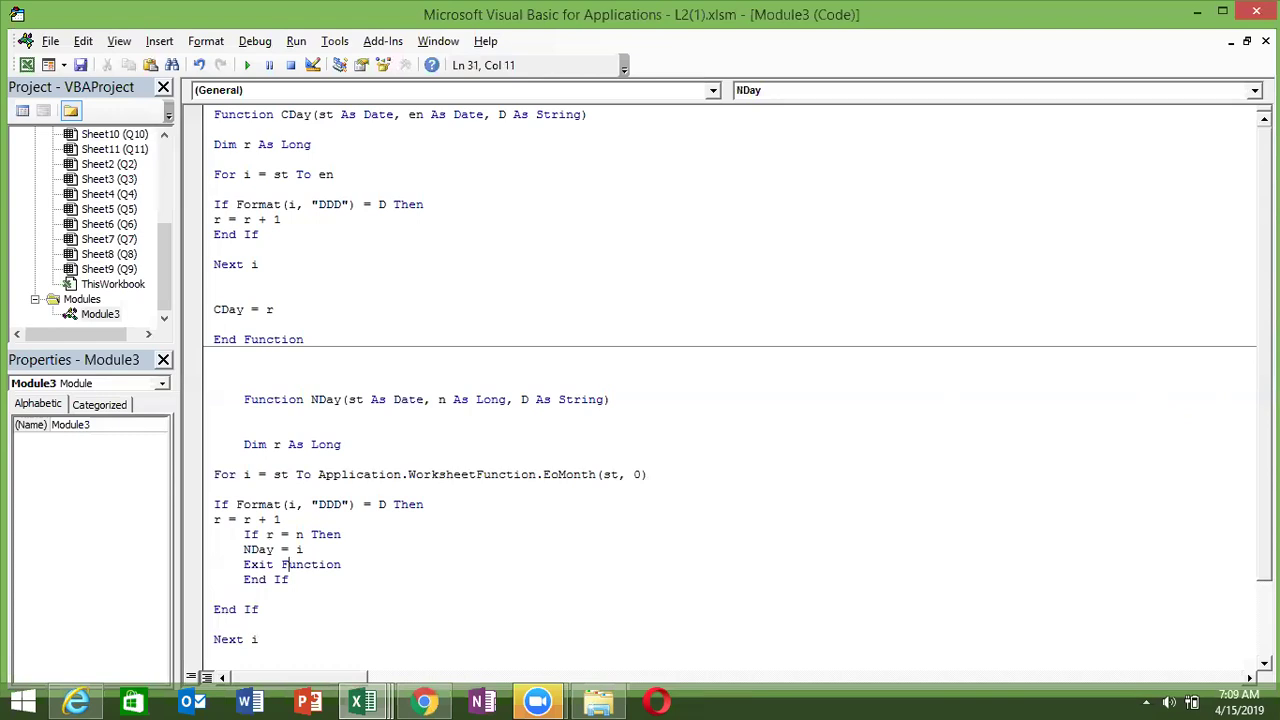
Point out the loop variable i and start date st in the For line
{"action": "left_click", "coordinate": [243, 475]}
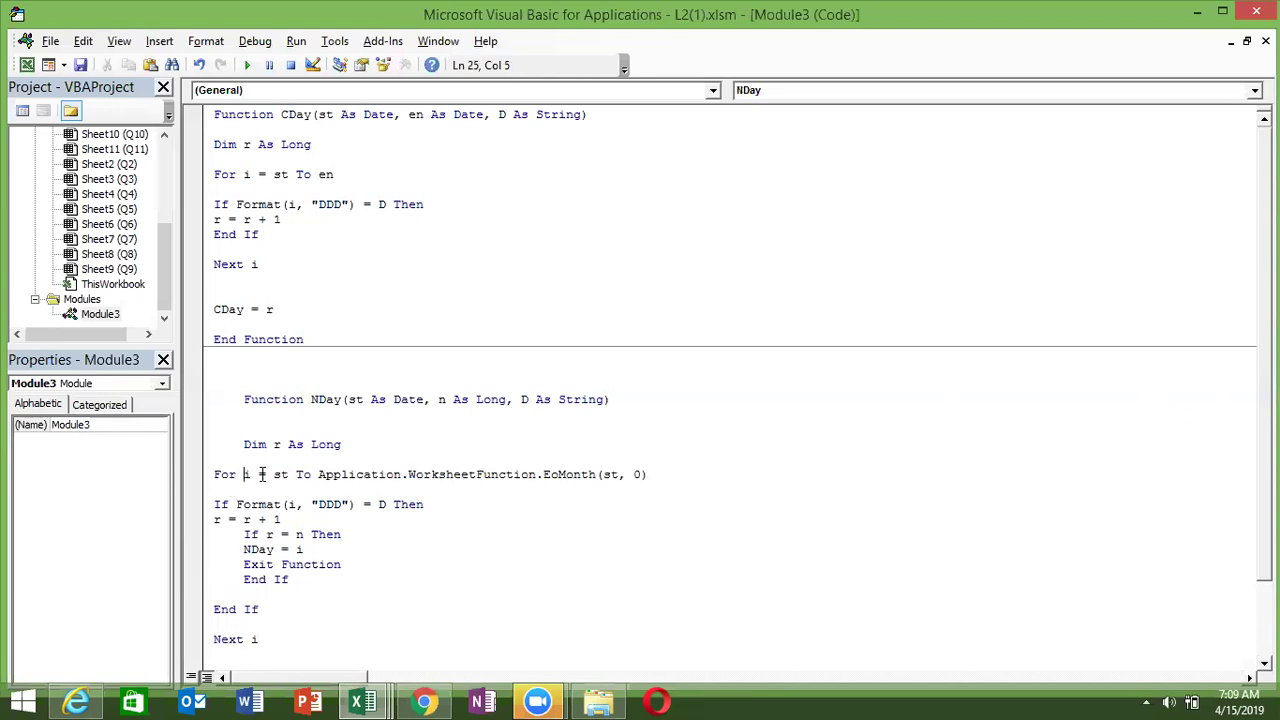
{"action": "left_click", "coordinate": [289, 474]}
{"action": "key", "text": "alt+Tab"}
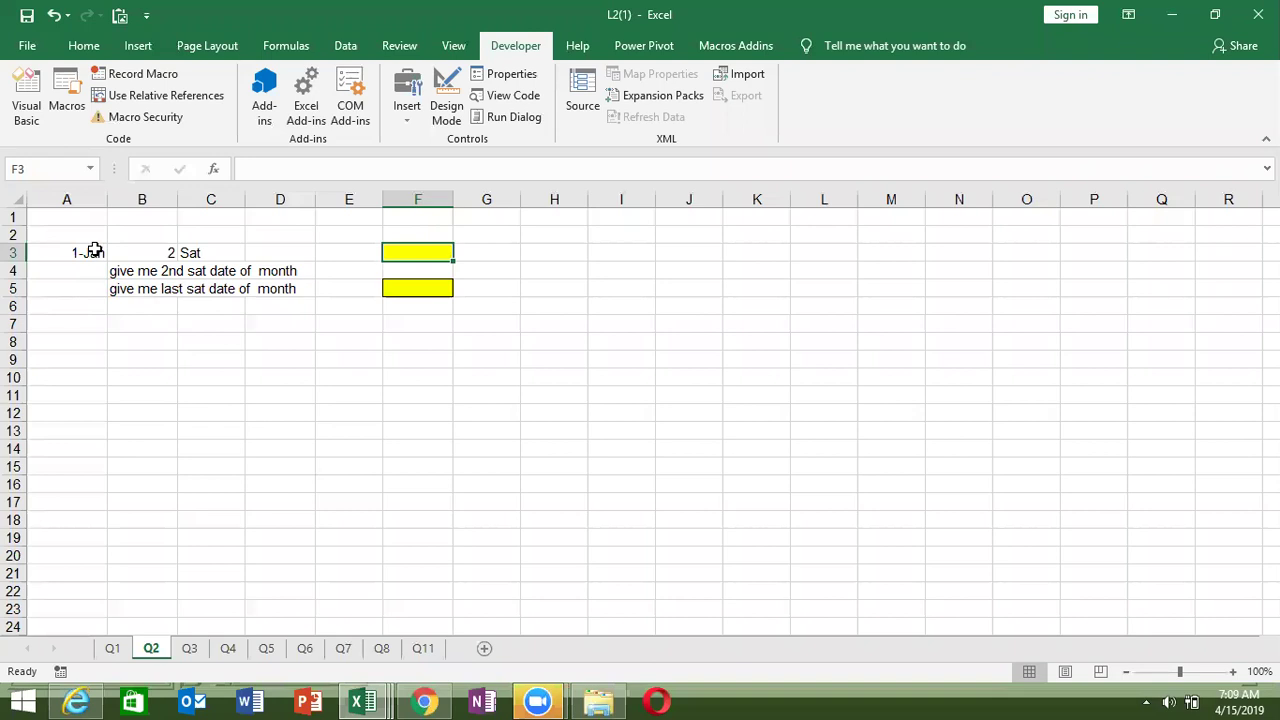
Enter =NDay(A3,B3,C3) in F3 to get the 2nd Saturday
{"action": "left_click", "coordinate": [85, 253]}
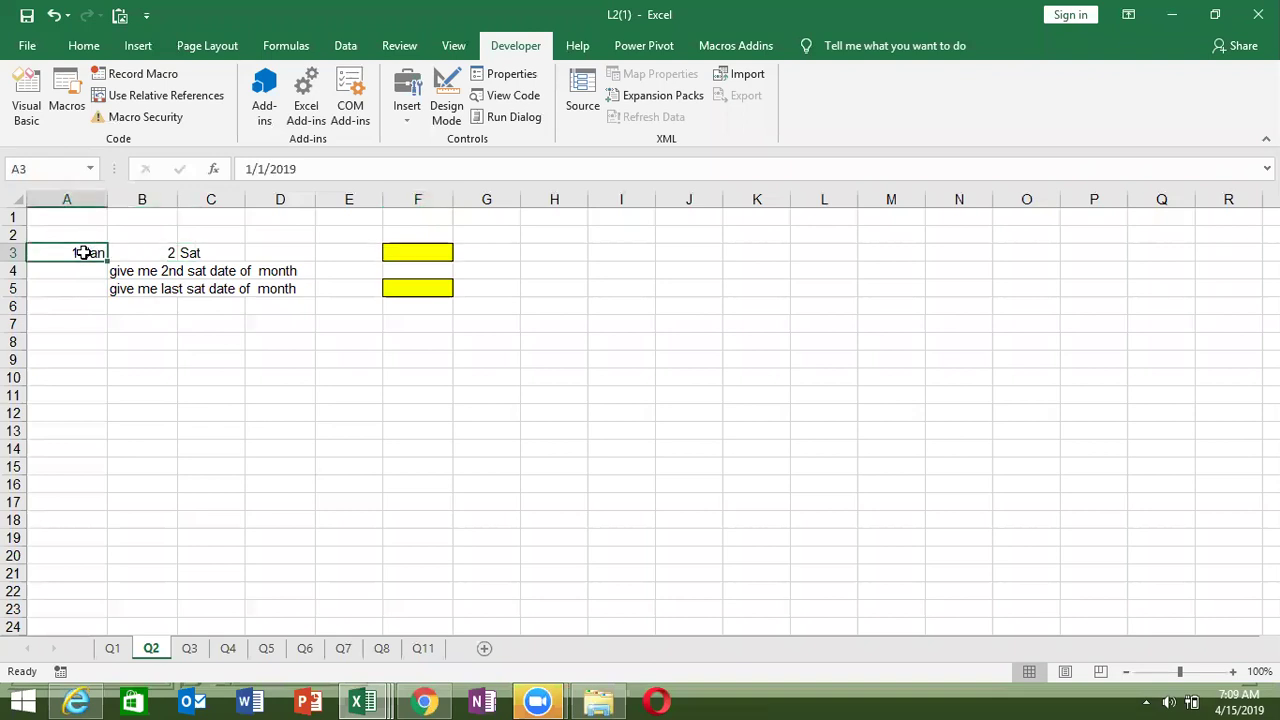
{"action": "left_click", "coordinate": [145, 252]}
{"action": "left_click", "coordinate": [402, 250]}
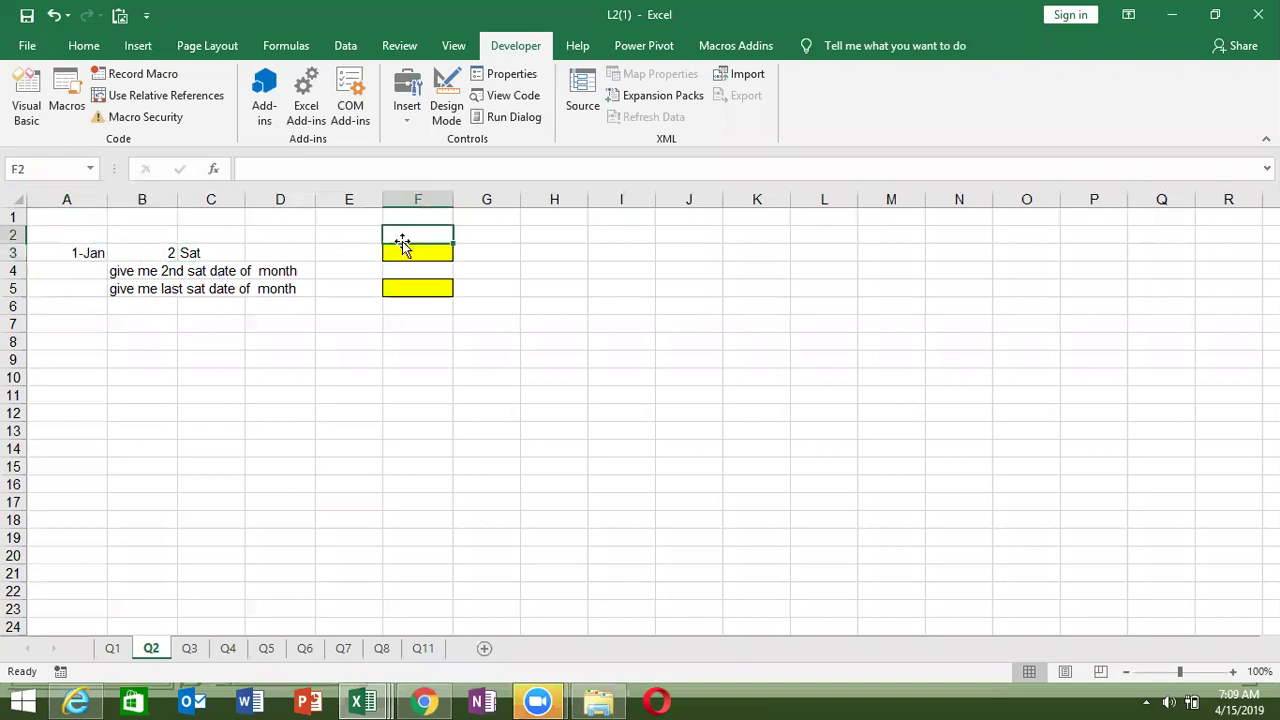
{"action": "type", "text": "="}
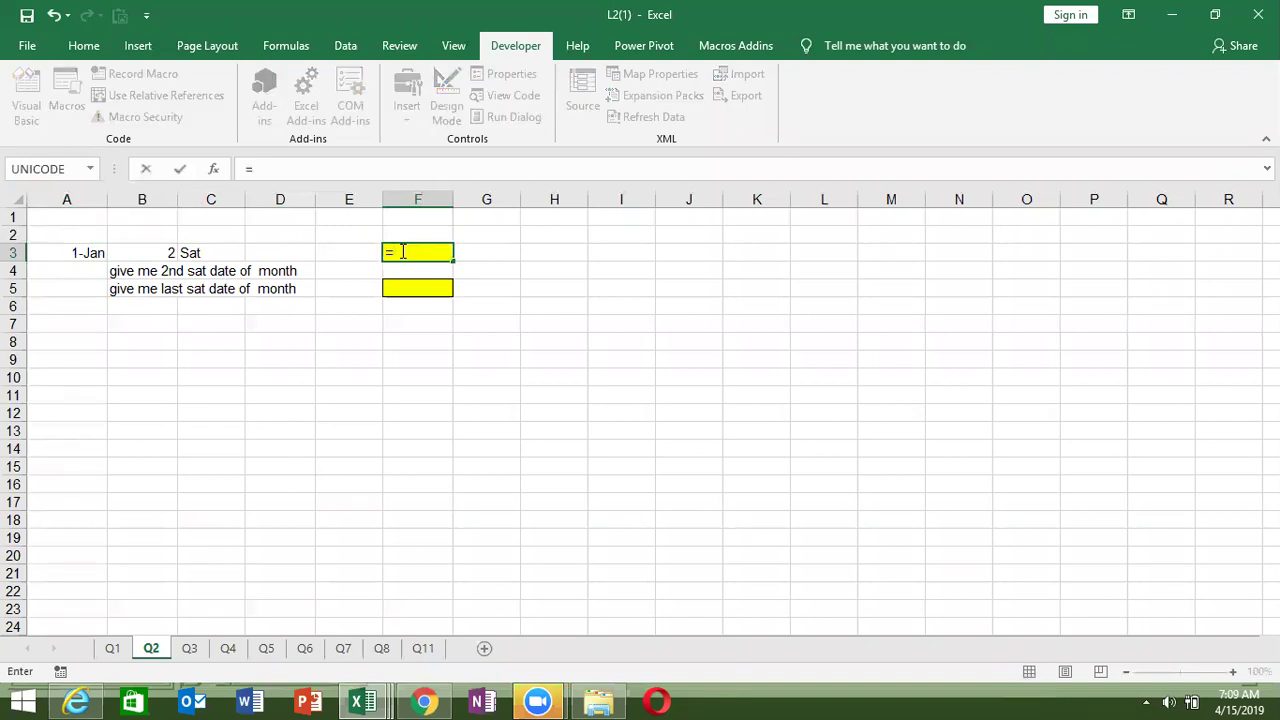
{"action": "type", "text": "nd"}
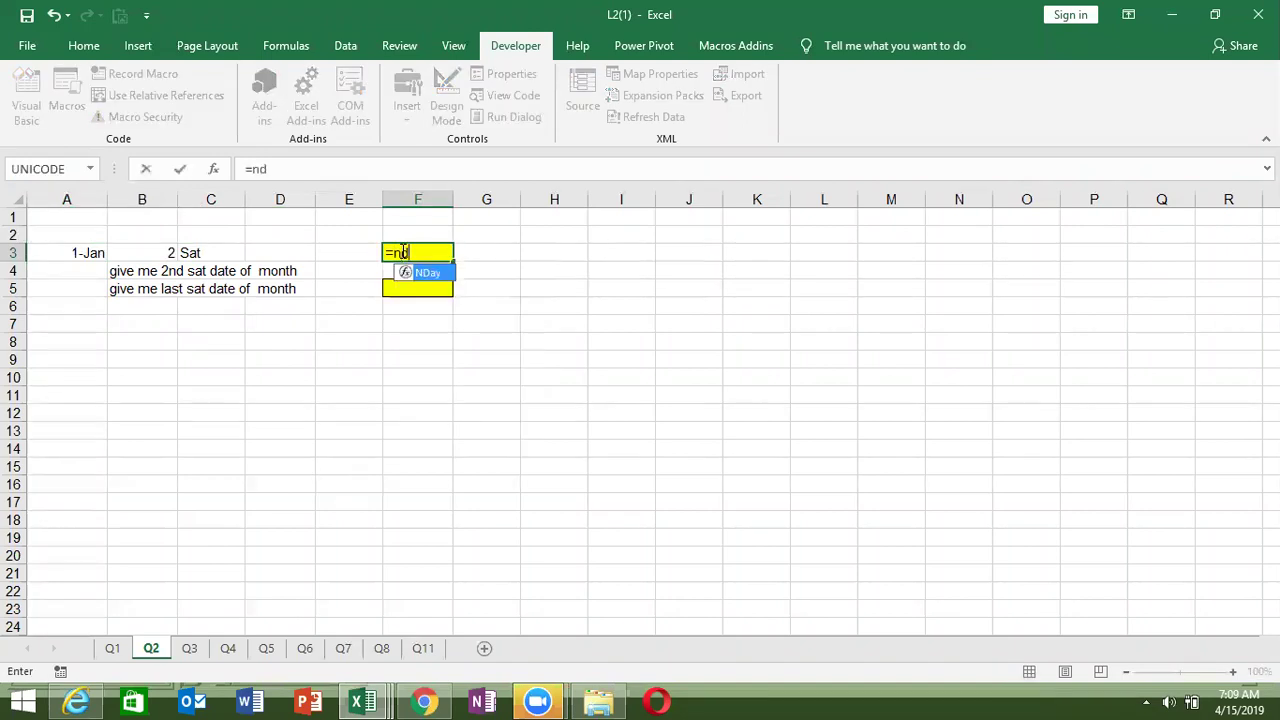
{"action": "key", "text": "Tab"}
{"action": "left_click", "coordinate": [84, 252]}
{"action": "type", "text": ","}
{"action": "left_click", "coordinate": [172, 256]}
{"action": "type", "text": ","}
{"action": "left_click", "coordinate": [189, 253]}
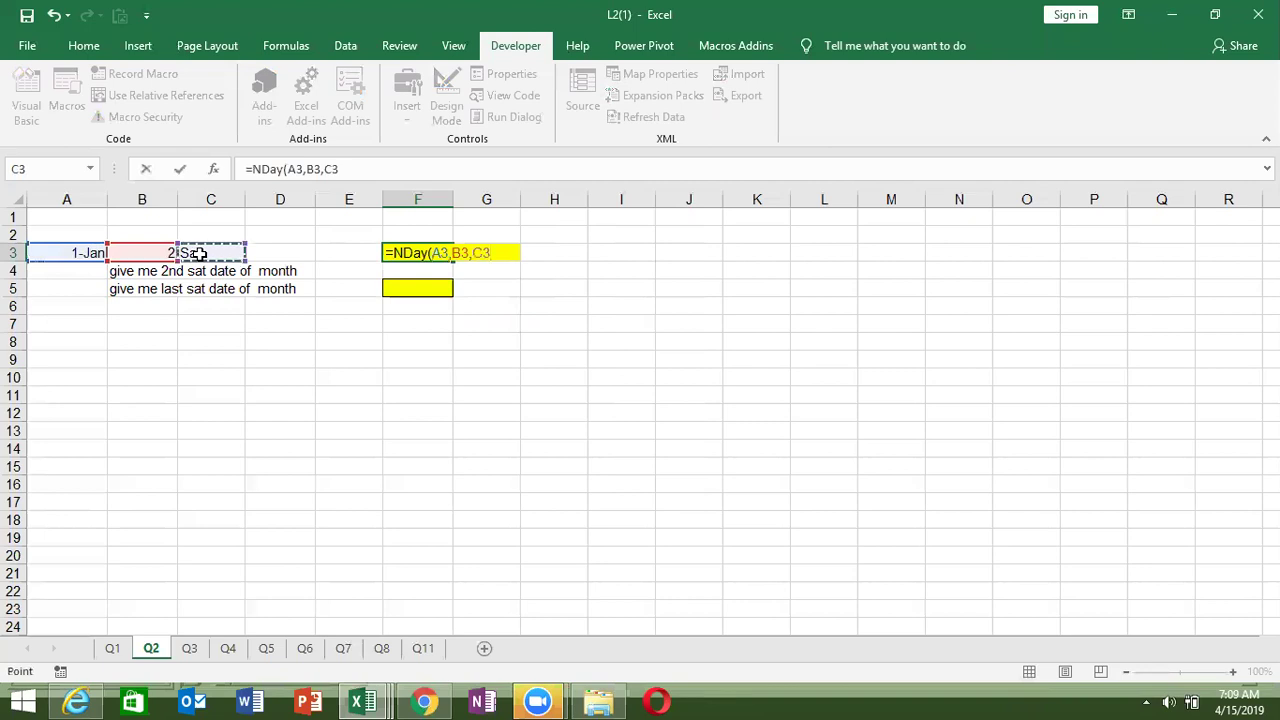
{"action": "key", "text": "Return"}
{"action": "key", "text": "Up"}
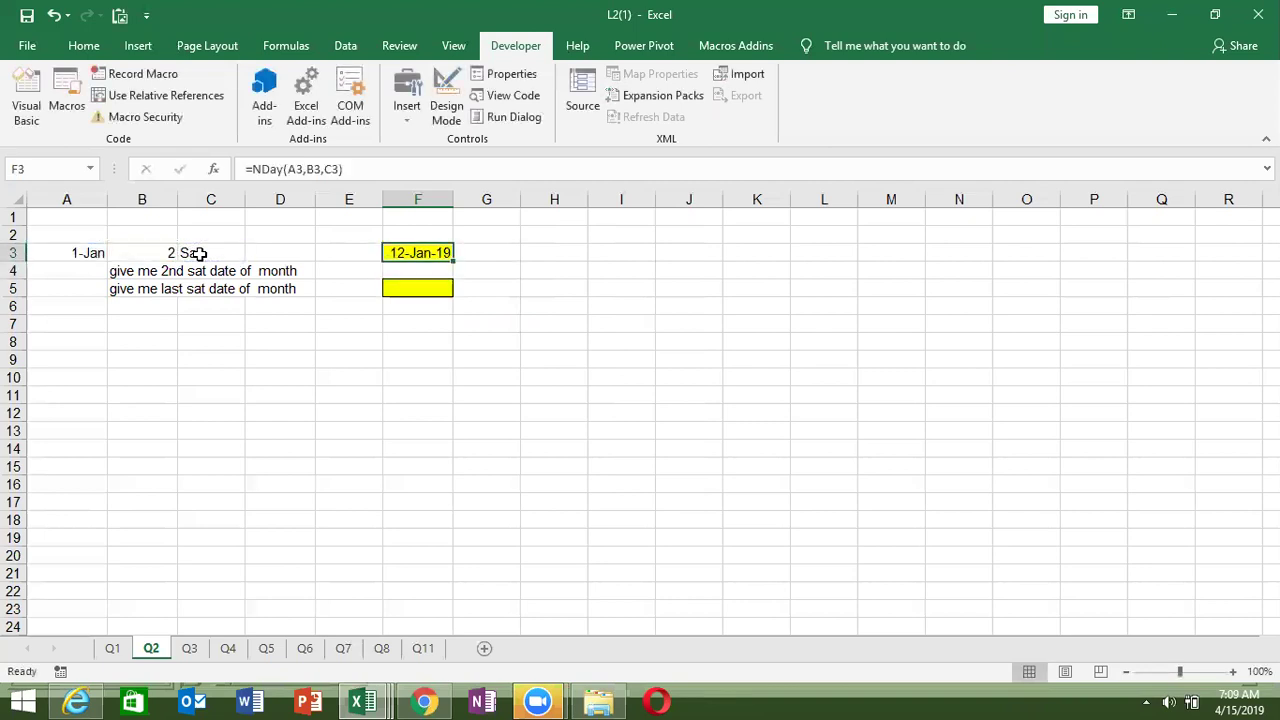
Change A3 to 4/1 and confirm 13-Apr-19 against the calendar, then reopen the code
{"action": "left_click", "coordinate": [87, 251]}
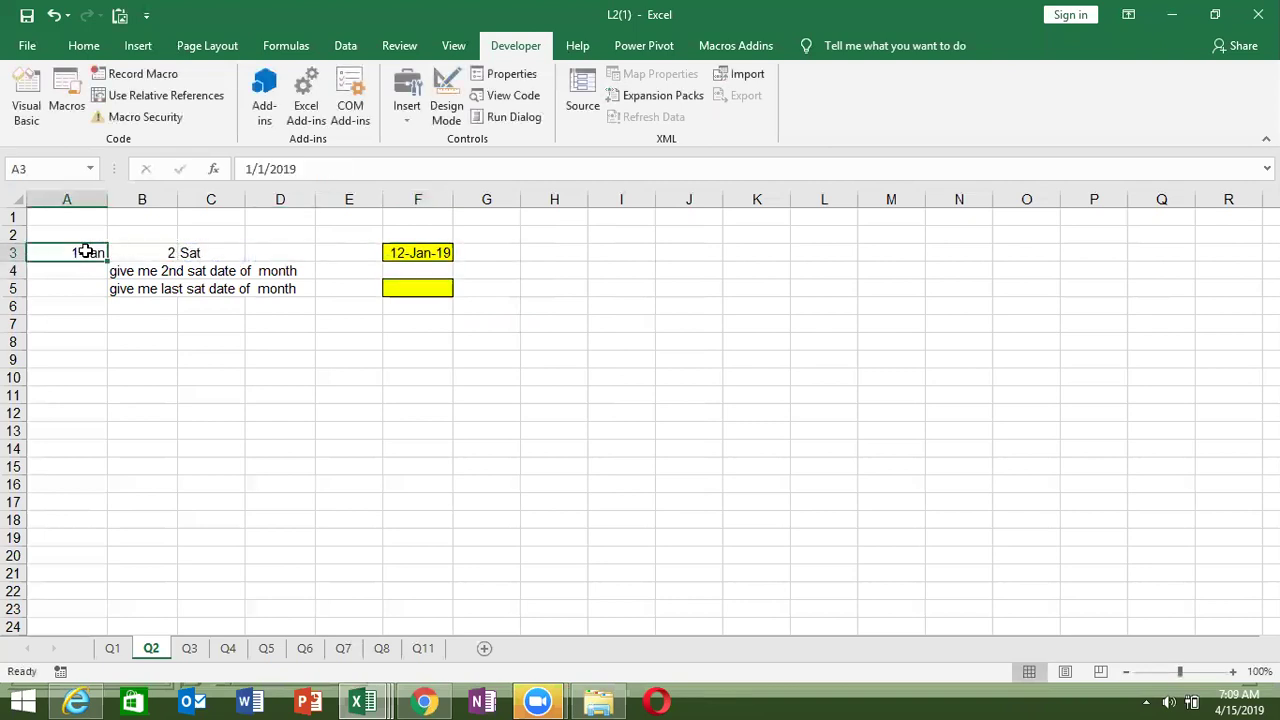
{"action": "type", "text": "4/1"}
{"action": "key", "text": "Return"}
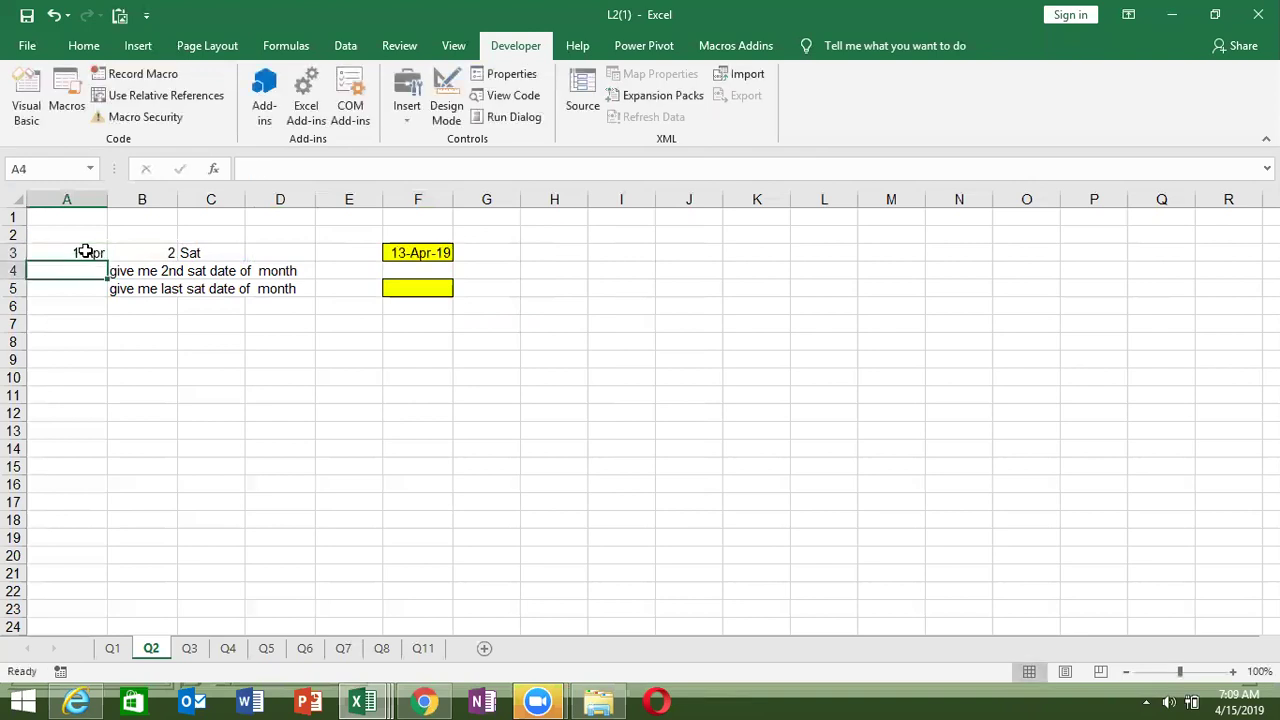
{"action": "left_click", "coordinate": [1192, 704]}
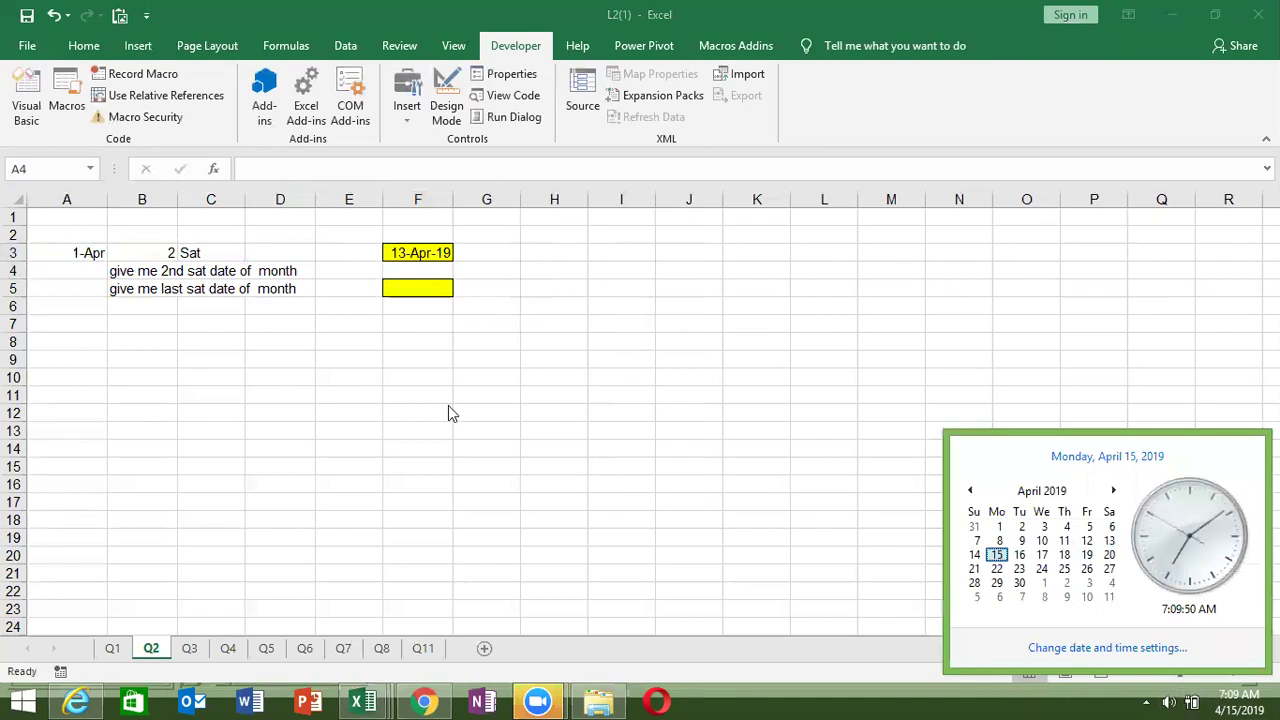
{"action": "left_click", "coordinate": [449, 407]}
{"action": "key", "text": "alt+F11"}
{"action": "left_click", "coordinate": [258, 219]}
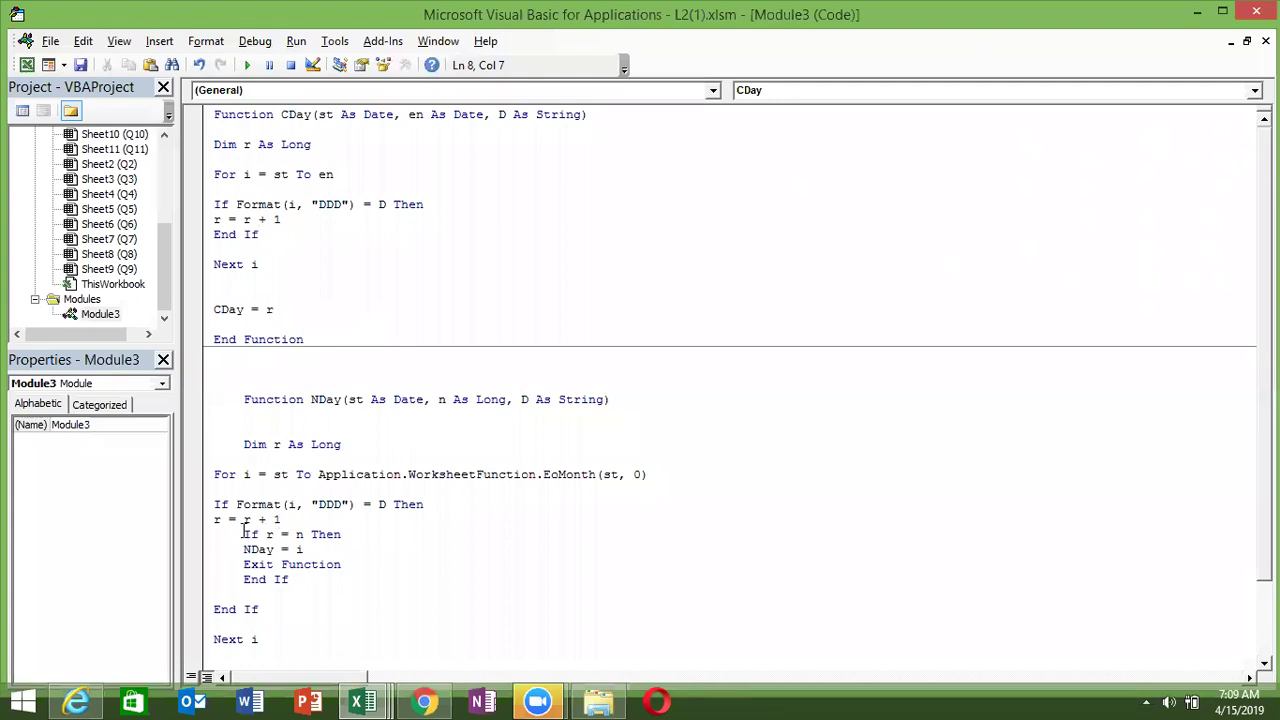
Highlight the If r = n Then condition and the NDay = i and Exit Function lines while explaining
{"action": "left_click", "coordinate": [244, 534]}
{"action": "left_click_drag", "start_coordinate": [244, 534], "coordinate": [343, 535]}
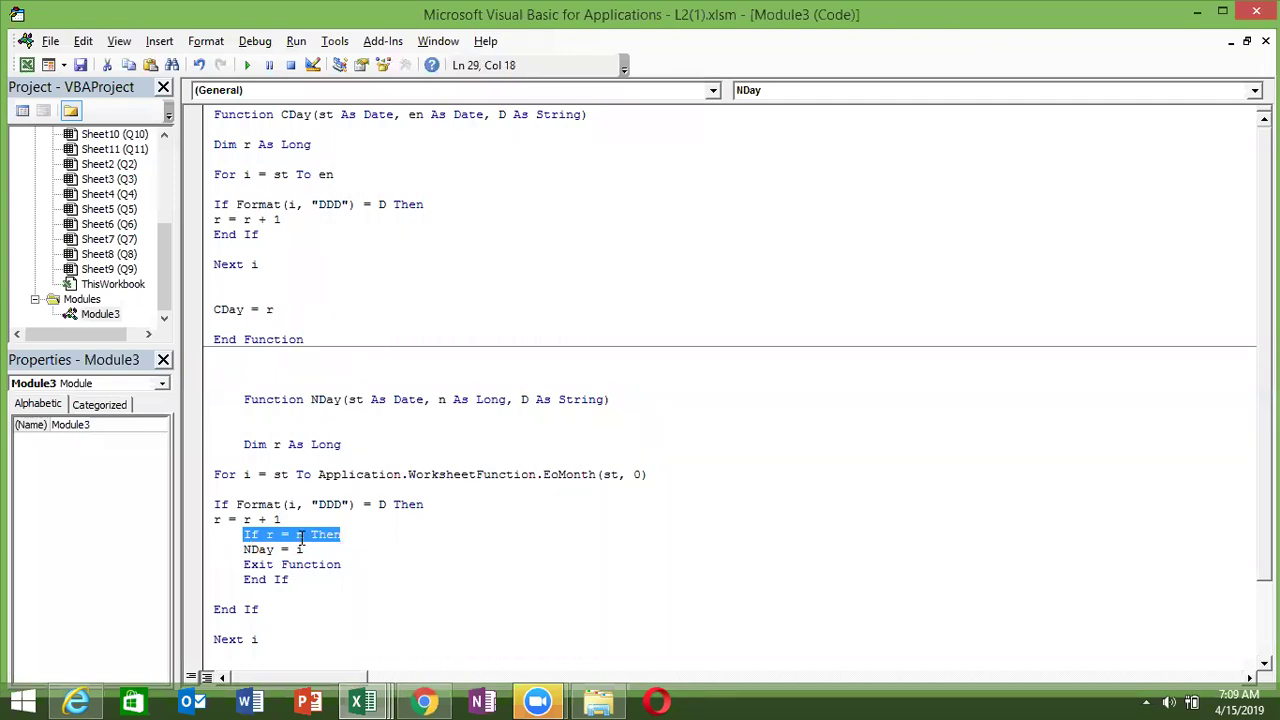
{"action": "double_click", "coordinate": [299, 535]}
{"action": "double_click", "coordinate": [268, 562]}
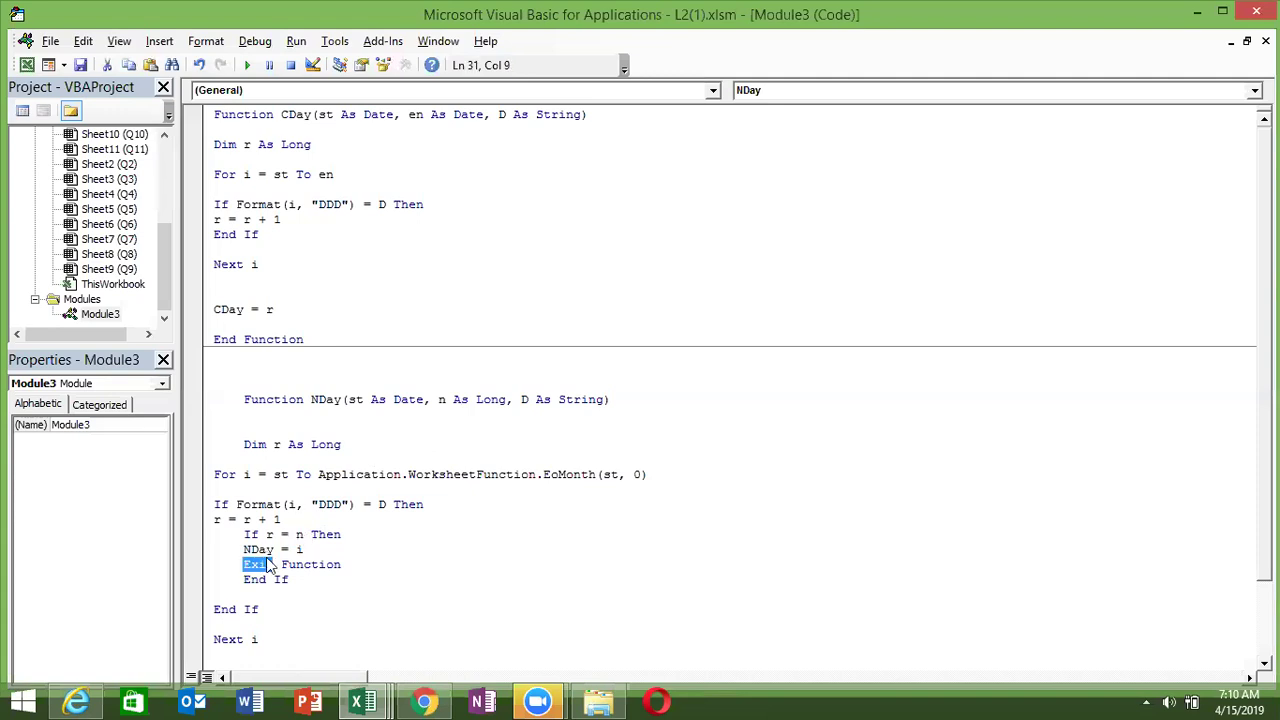
{"action": "double_click", "coordinate": [268, 549]}
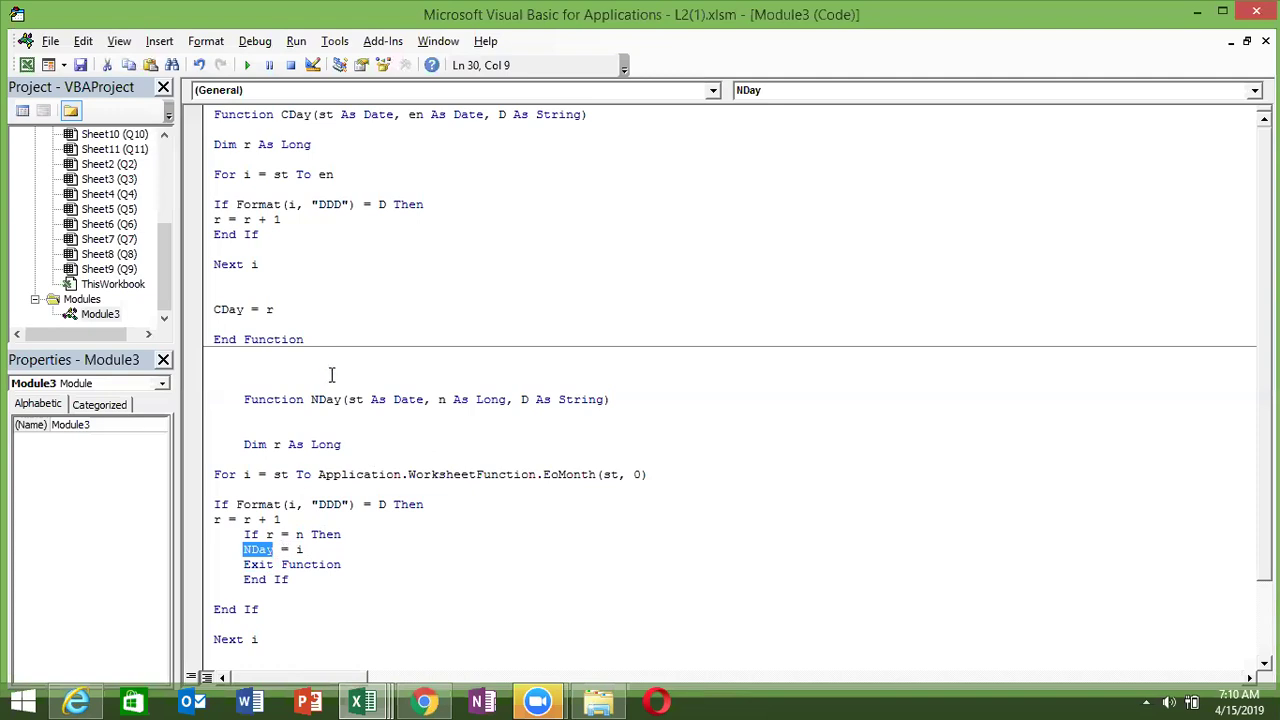
{"action": "double_click", "coordinate": [298, 549]}
{"action": "double_click", "coordinate": [250, 580]}
{"action": "double_click", "coordinate": [249, 566]}
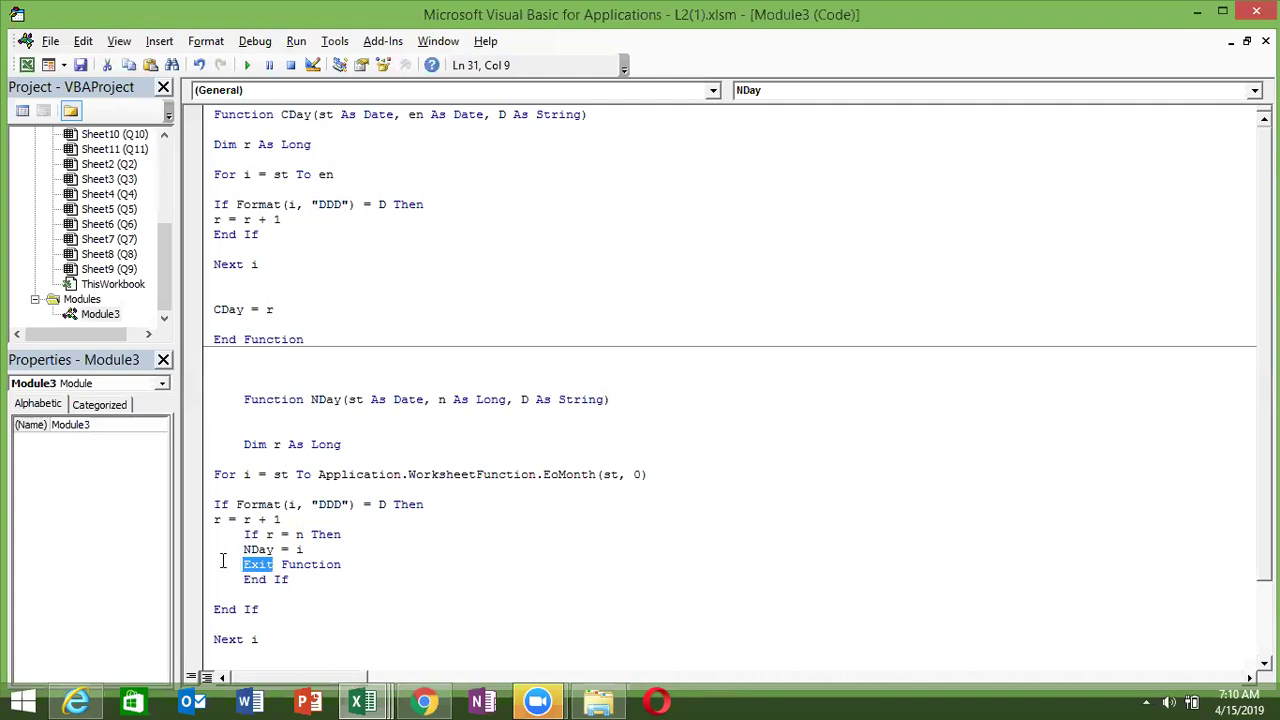
Highlight the r = r + 1 counter and the n in the If r = n Then condition
{"action": "double_click", "coordinate": [246, 521]}
{"action": "left_click", "coordinate": [249, 521]}
{"action": "double_click", "coordinate": [249, 521]}
{"action": "double_click", "coordinate": [231, 521]}
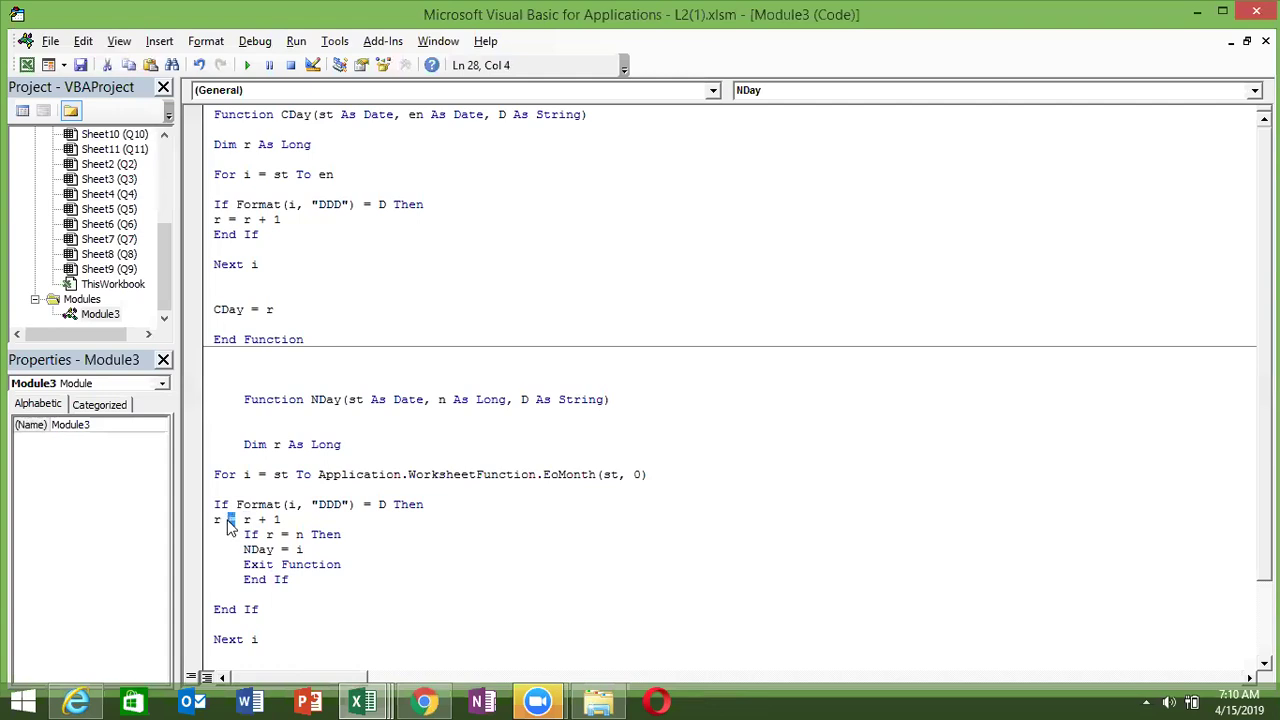
{"action": "left_click", "coordinate": [268, 534]}
{"action": "left_click", "coordinate": [311, 534]}
{"action": "left_click", "coordinate": [297, 534]}
{"action": "double_click", "coordinate": [297, 534]}
Keep the assignment as NDay = i and set a breakpoint on the Exit Function line
{"action": "left_click_drag", "start_coordinate": [297, 534], "coordinate": [297, 549]}
{"action": "type", "text": "i"}
{"action": "double_click", "coordinate": [258, 566]}
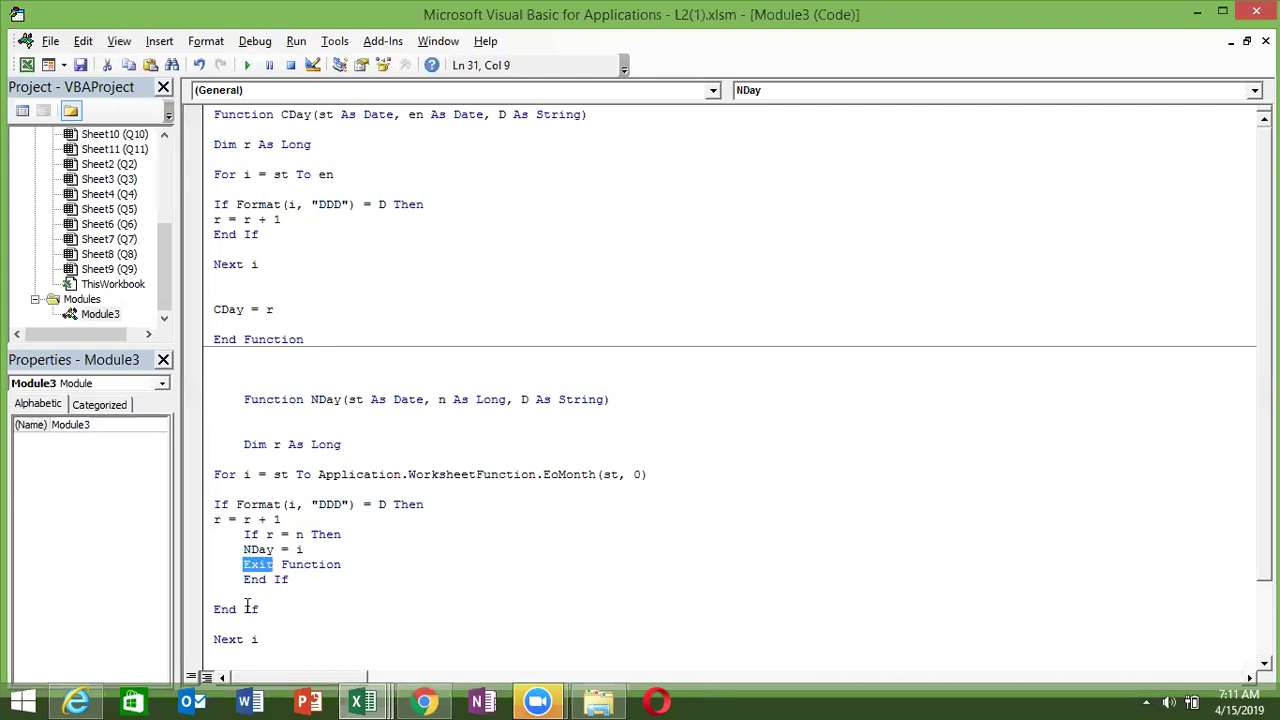
{"action": "left_click", "coordinate": [197, 566]}
Remove the Exit Function breakpoint and close the blank gap above End Function
{"action": "left_click", "coordinate": [297, 596]}
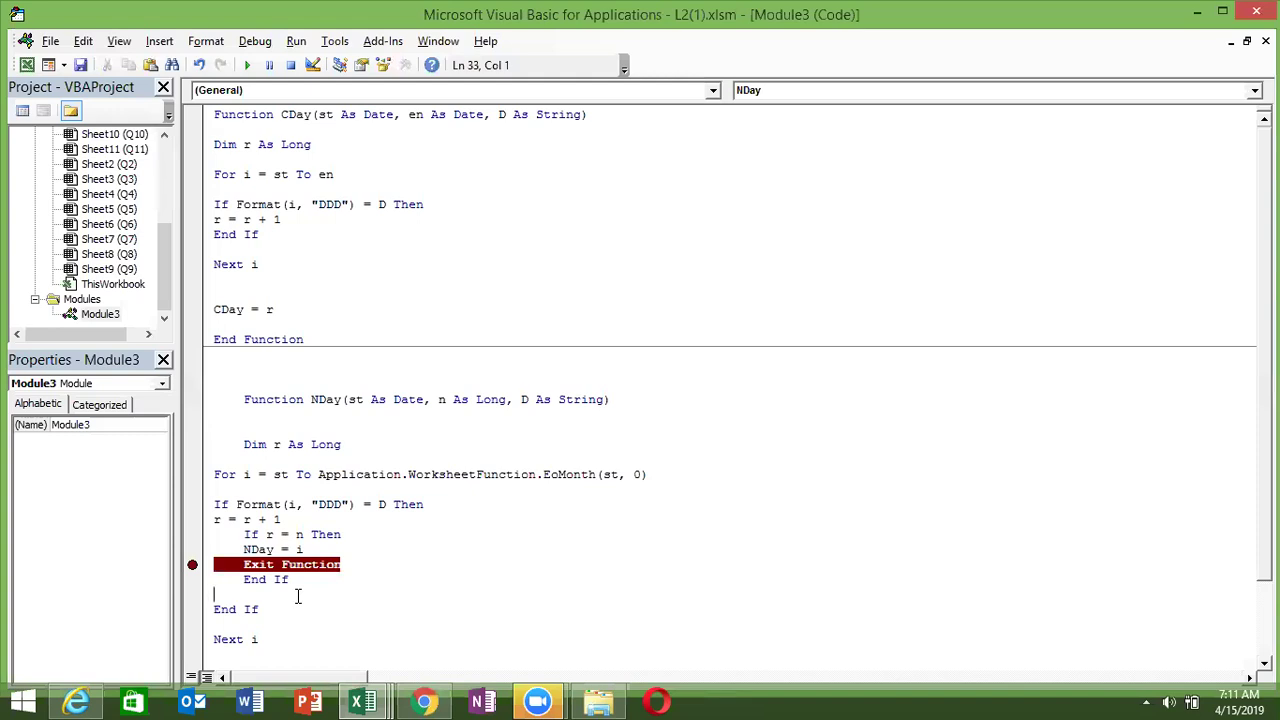
{"action": "left_click", "coordinate": [195, 566]}
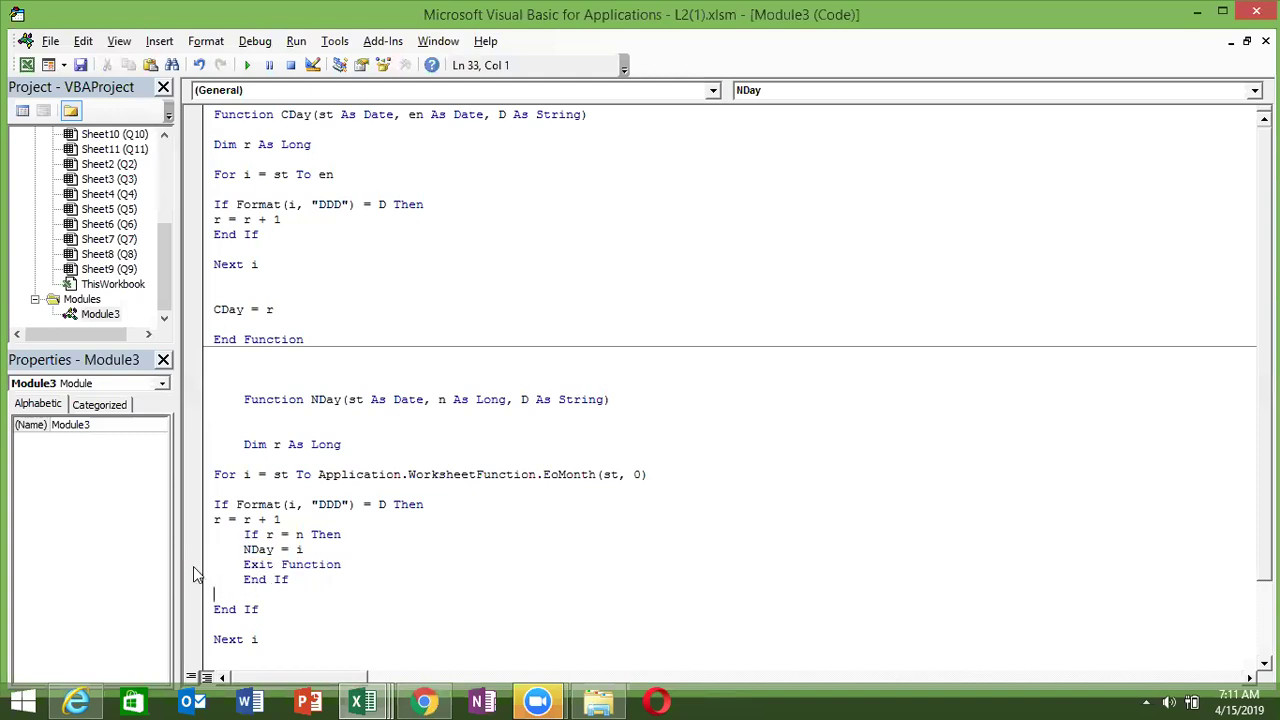
{"action": "key", "text": "Down"}
{"action": "key", "text": "Down"}
{"action": "key", "text": "Down"}
{"action": "key", "text": "Down"}
{"action": "key", "text": "Down"}
{"action": "key", "text": "Down"}
{"action": "key", "text": "Down"}
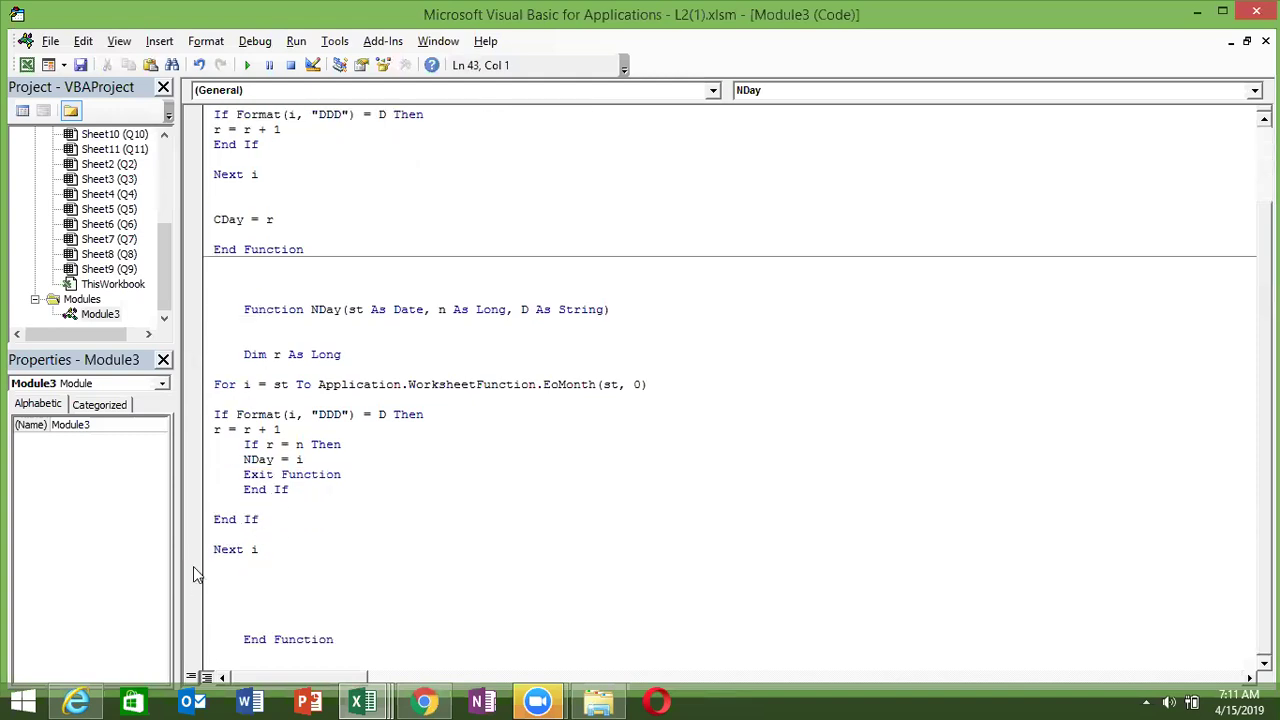
{"action": "key", "text": "Up"}
{"action": "key", "text": "Delete"}
{"action": "key", "text": "Delete"}
{"action": "key", "text": "Delete"}
{"action": "key", "text": "BackSpace"}
{"action": "key", "text": "Down"}
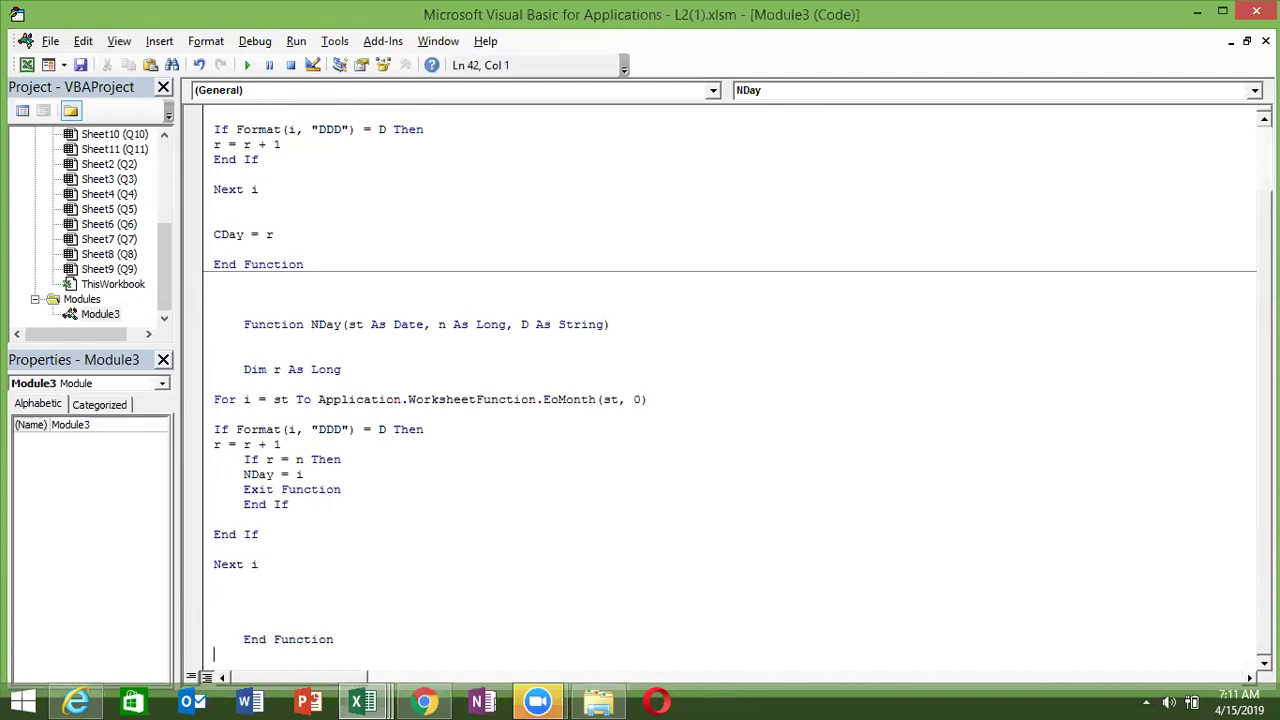
Return to Excel, save and close the L2(1) workbook, then switch to the browser
{"action": "key", "text": "alt+F11"}
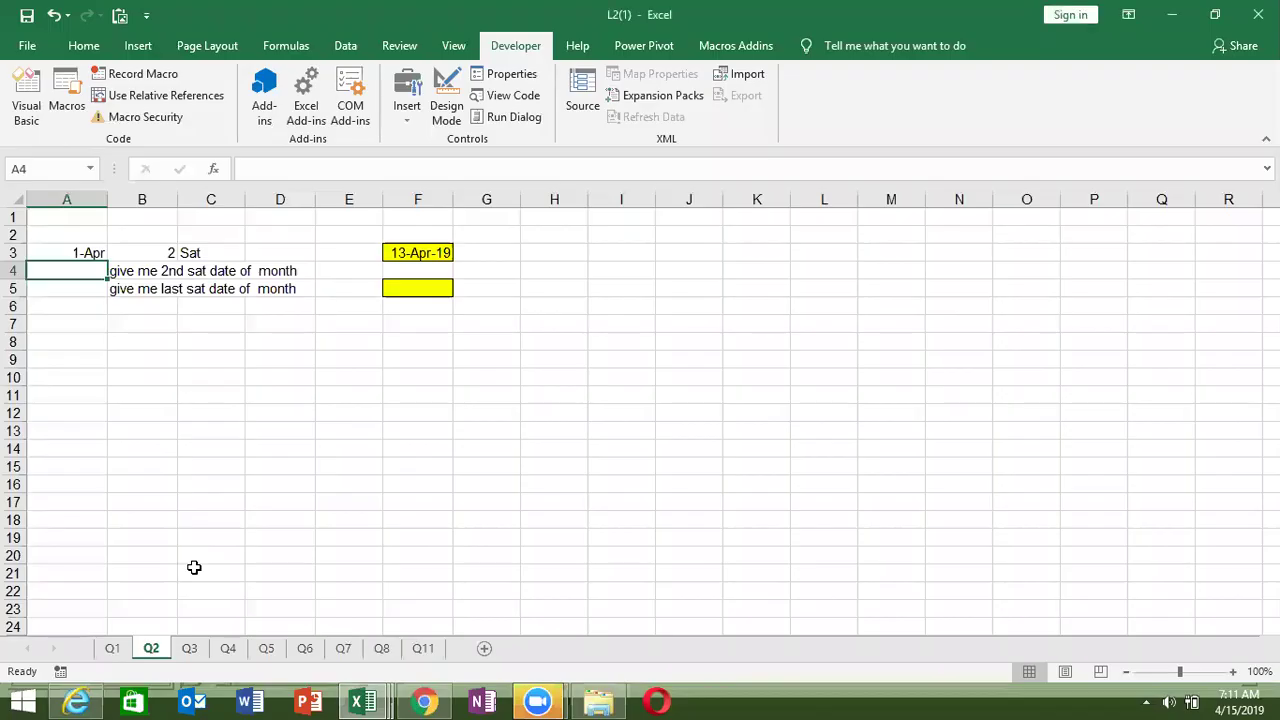
{"action": "left_click", "coordinate": [27, 16]}
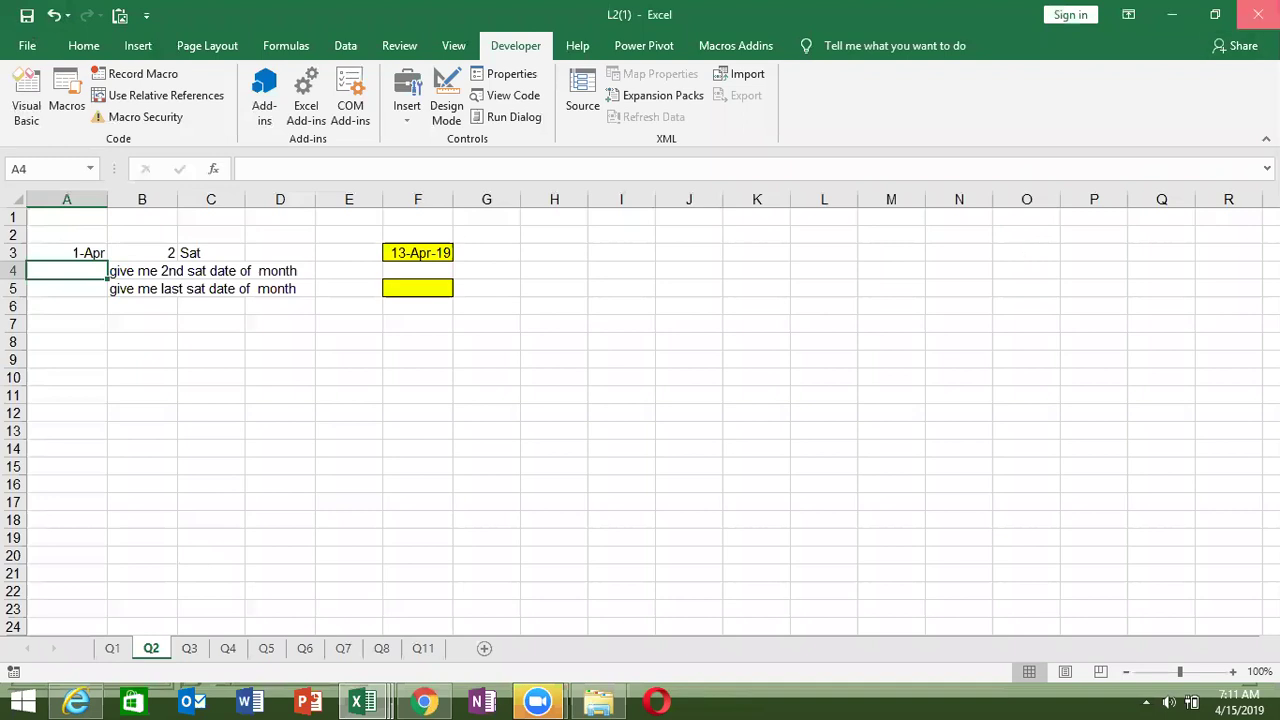
{"action": "left_click", "coordinate": [1258, 14]}
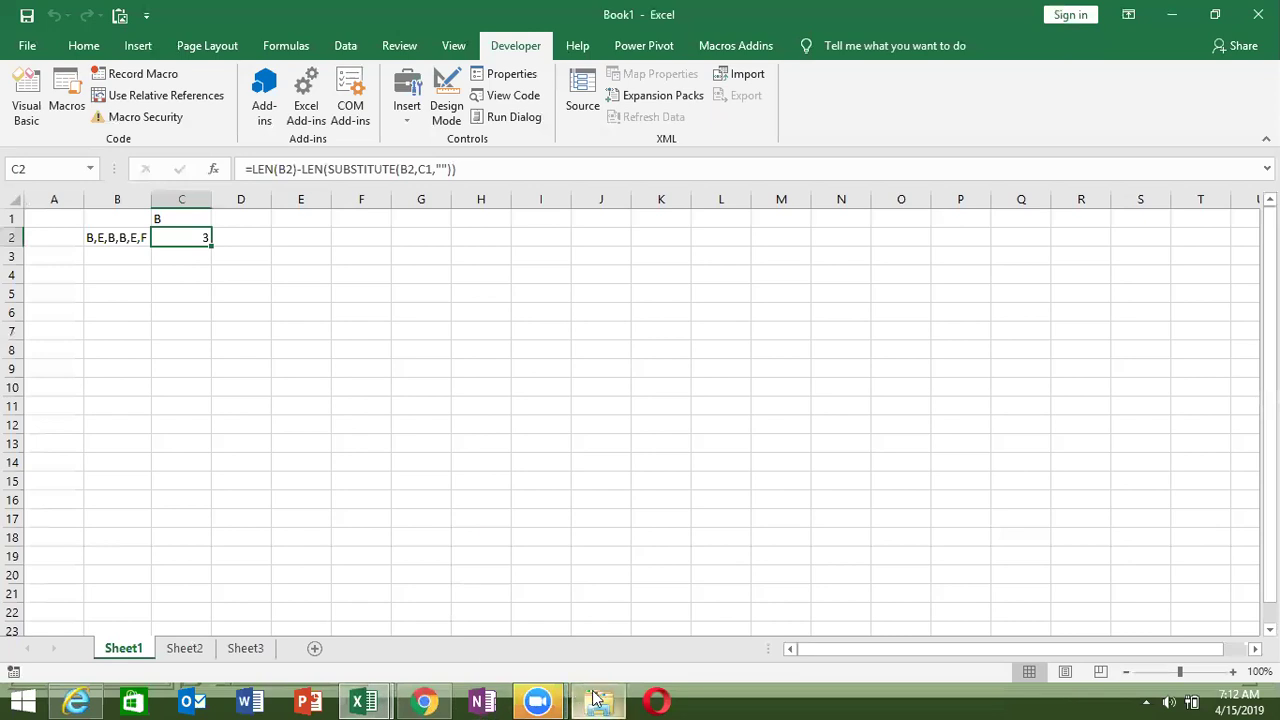
{"action": "left_click", "coordinate": [424, 701]}
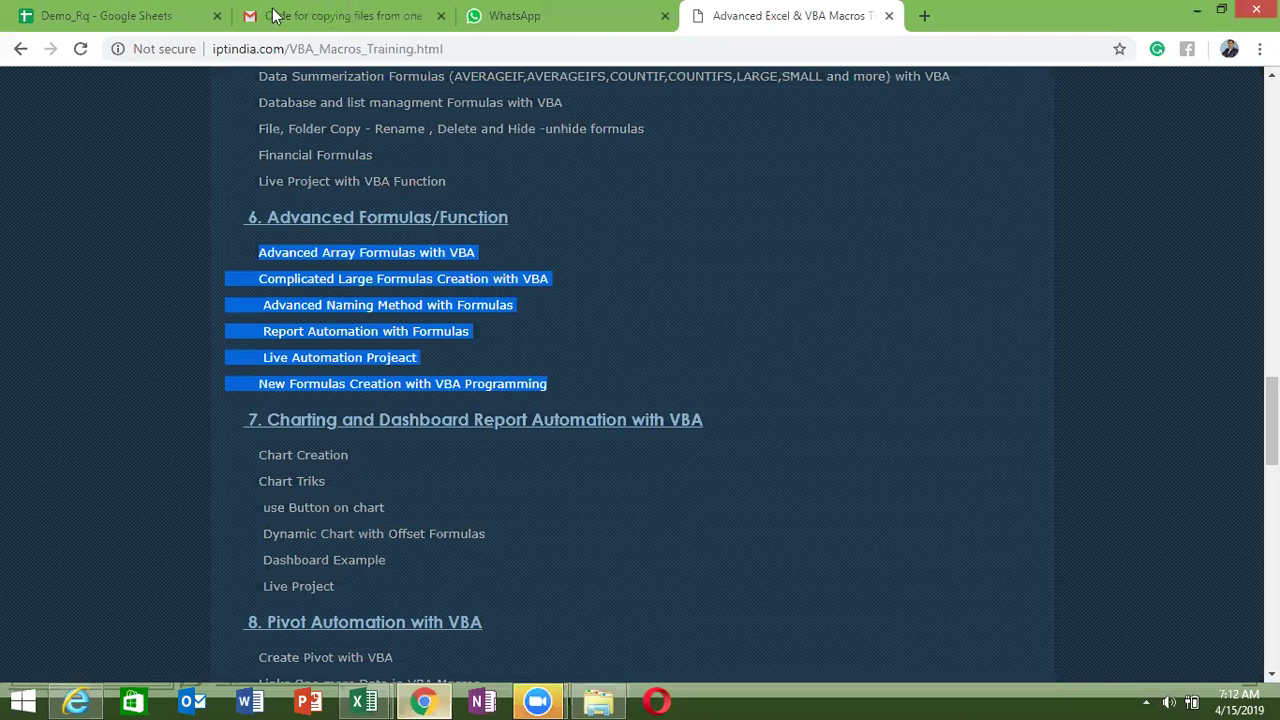
Switch to the WhatsApp Web tab showing the 6.30 Excel Class group chat
{"action": "left_click", "coordinate": [518, 22]}
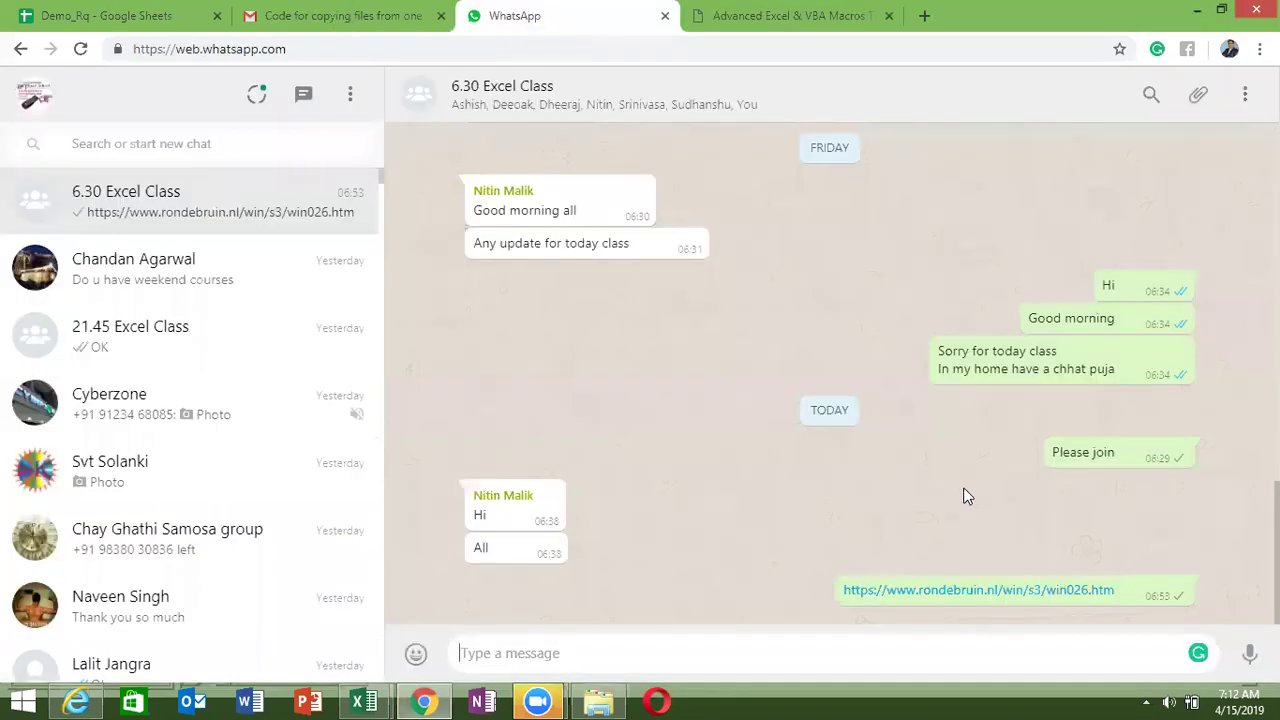